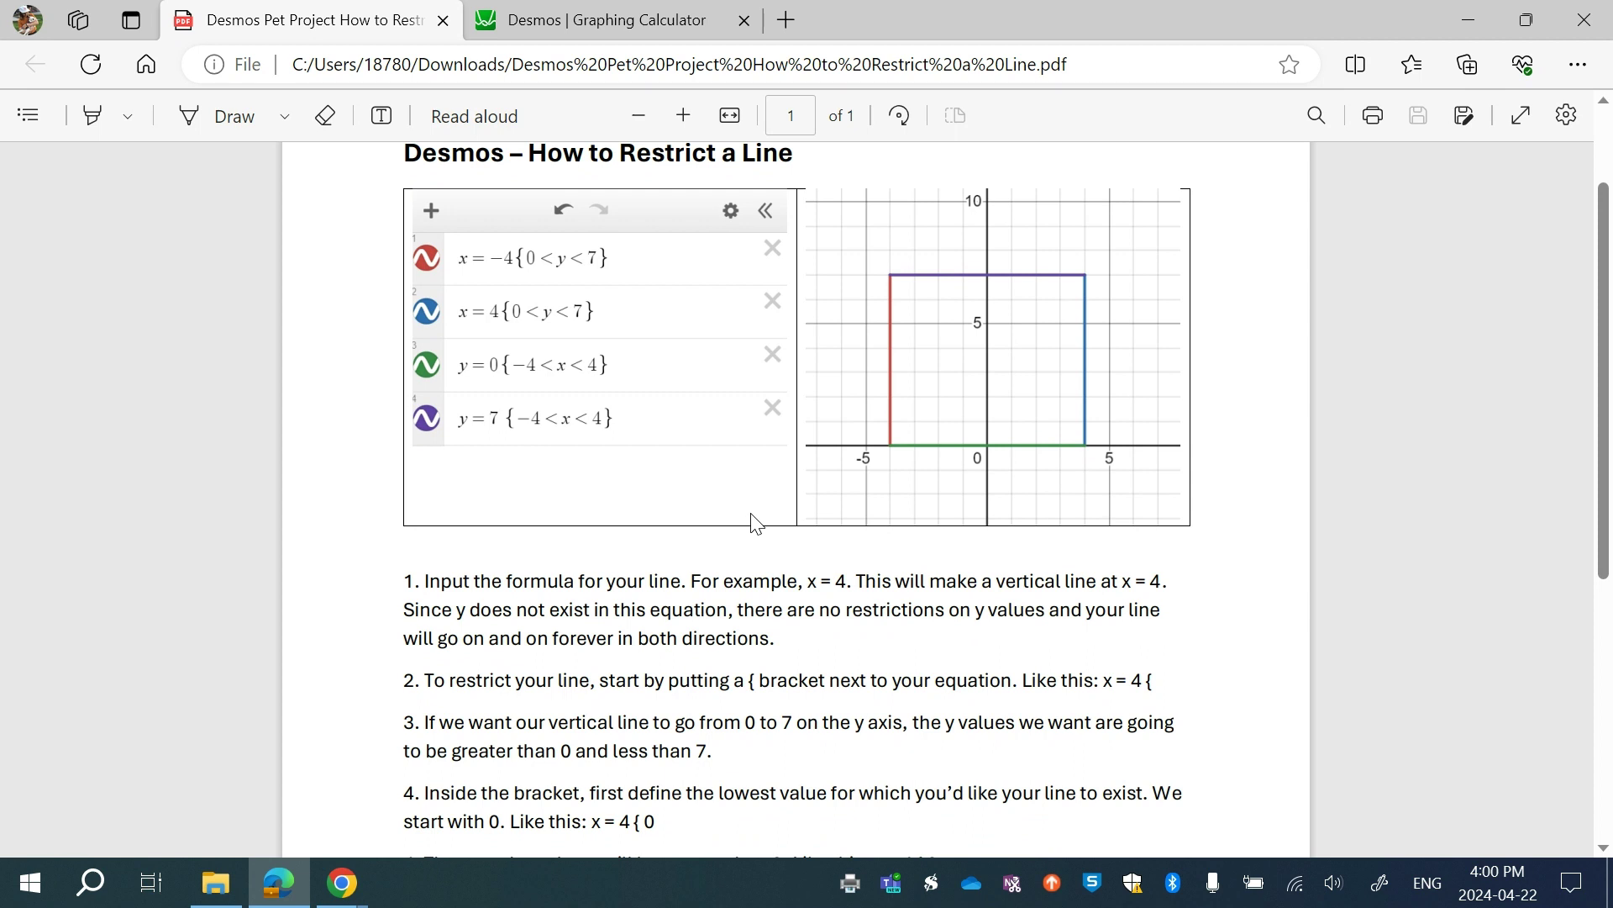
Highlight the x = −4 and x = 4 equations and their matching vertical sides on the PDF's example graph in yellow.
scroll(757, 523, down, 1)
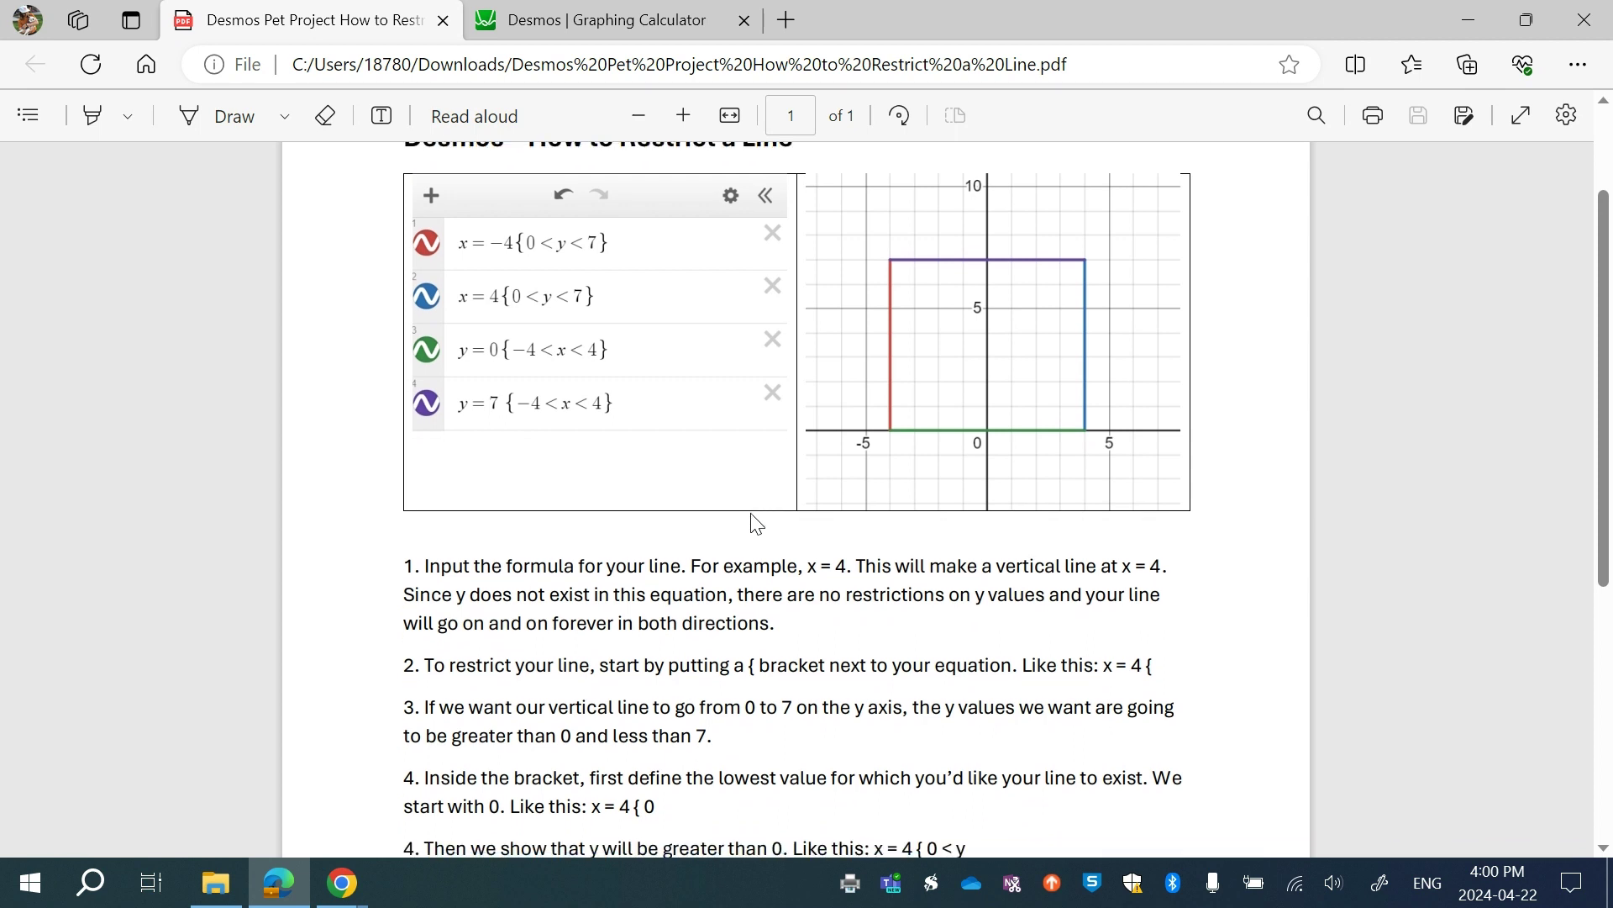
scroll(641, 442, down, 1)
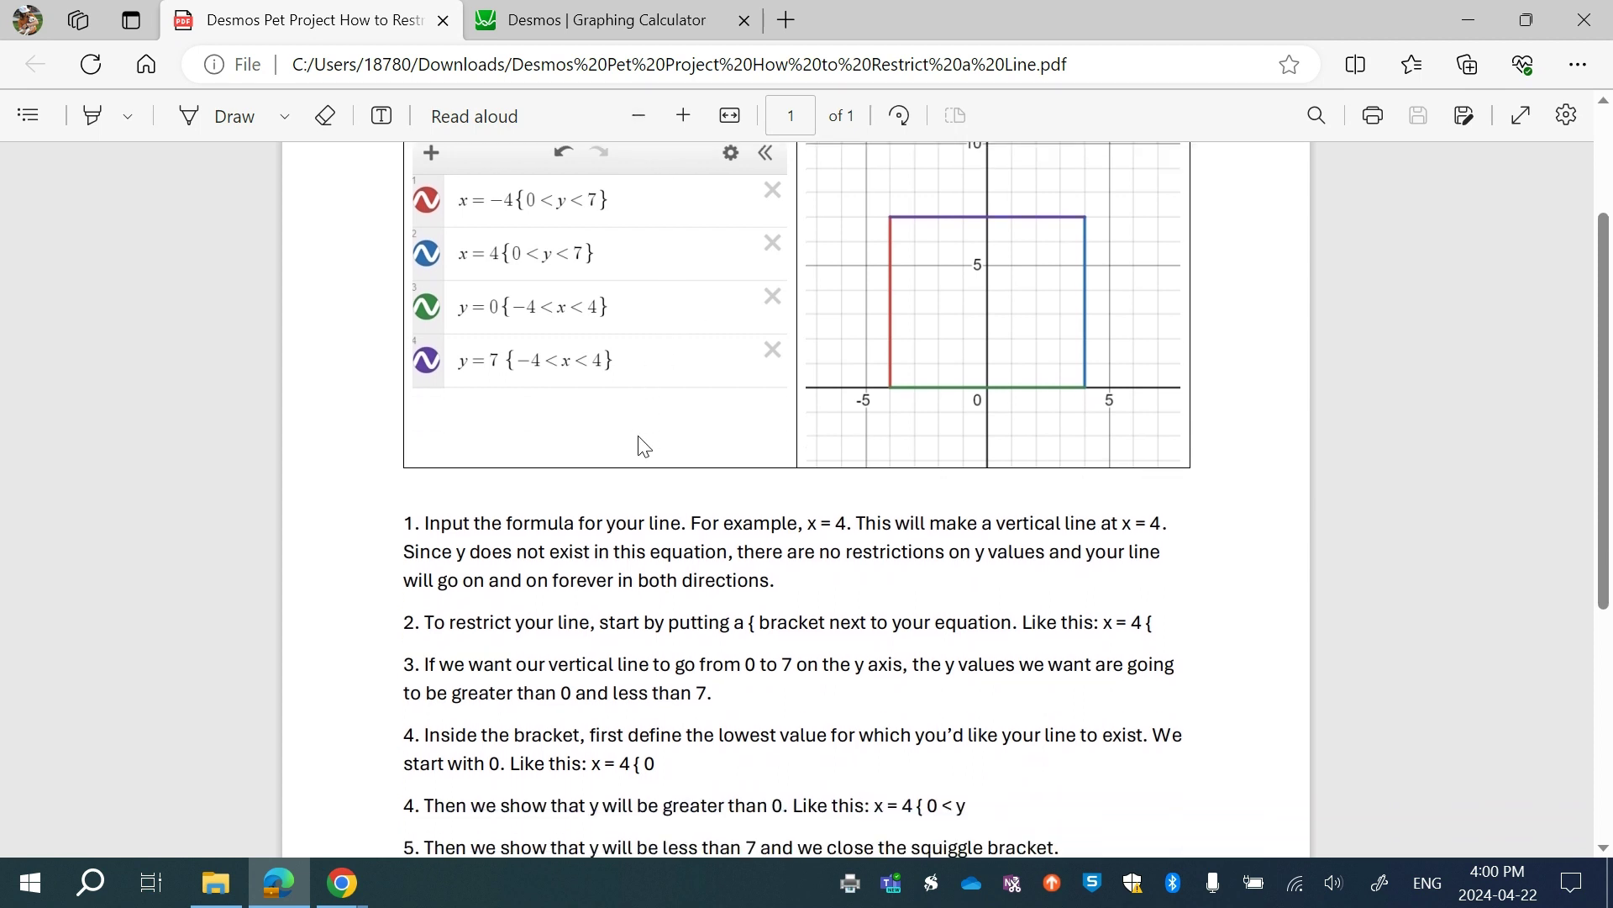
scroll(807, 360, up, 2)
scroll(925, 323, up, 1)
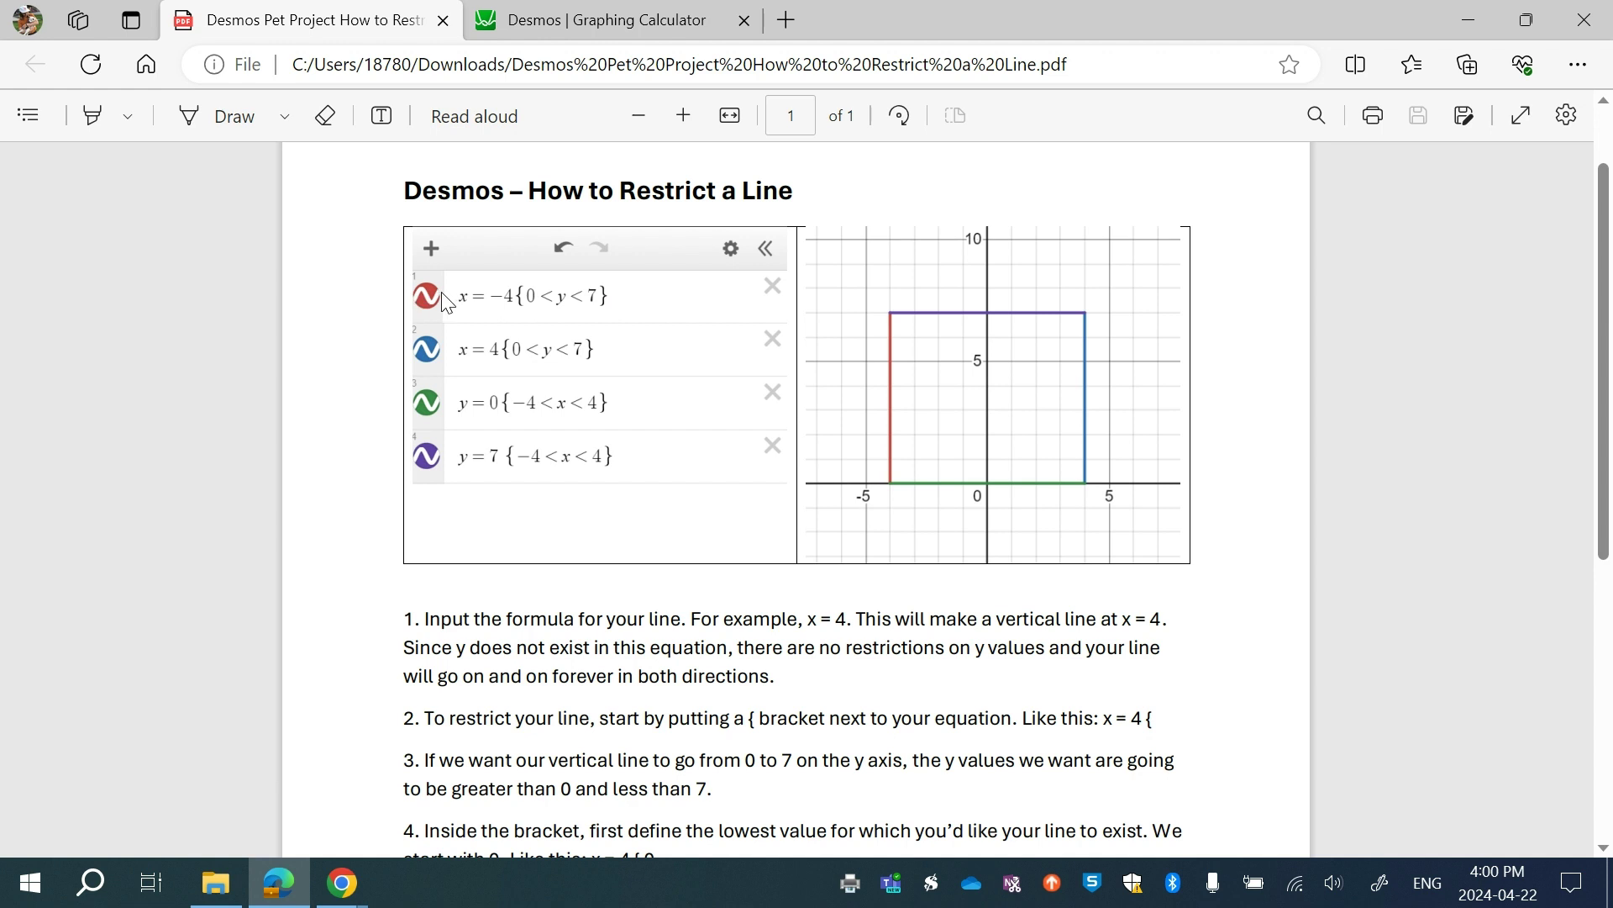
click(325, 116)
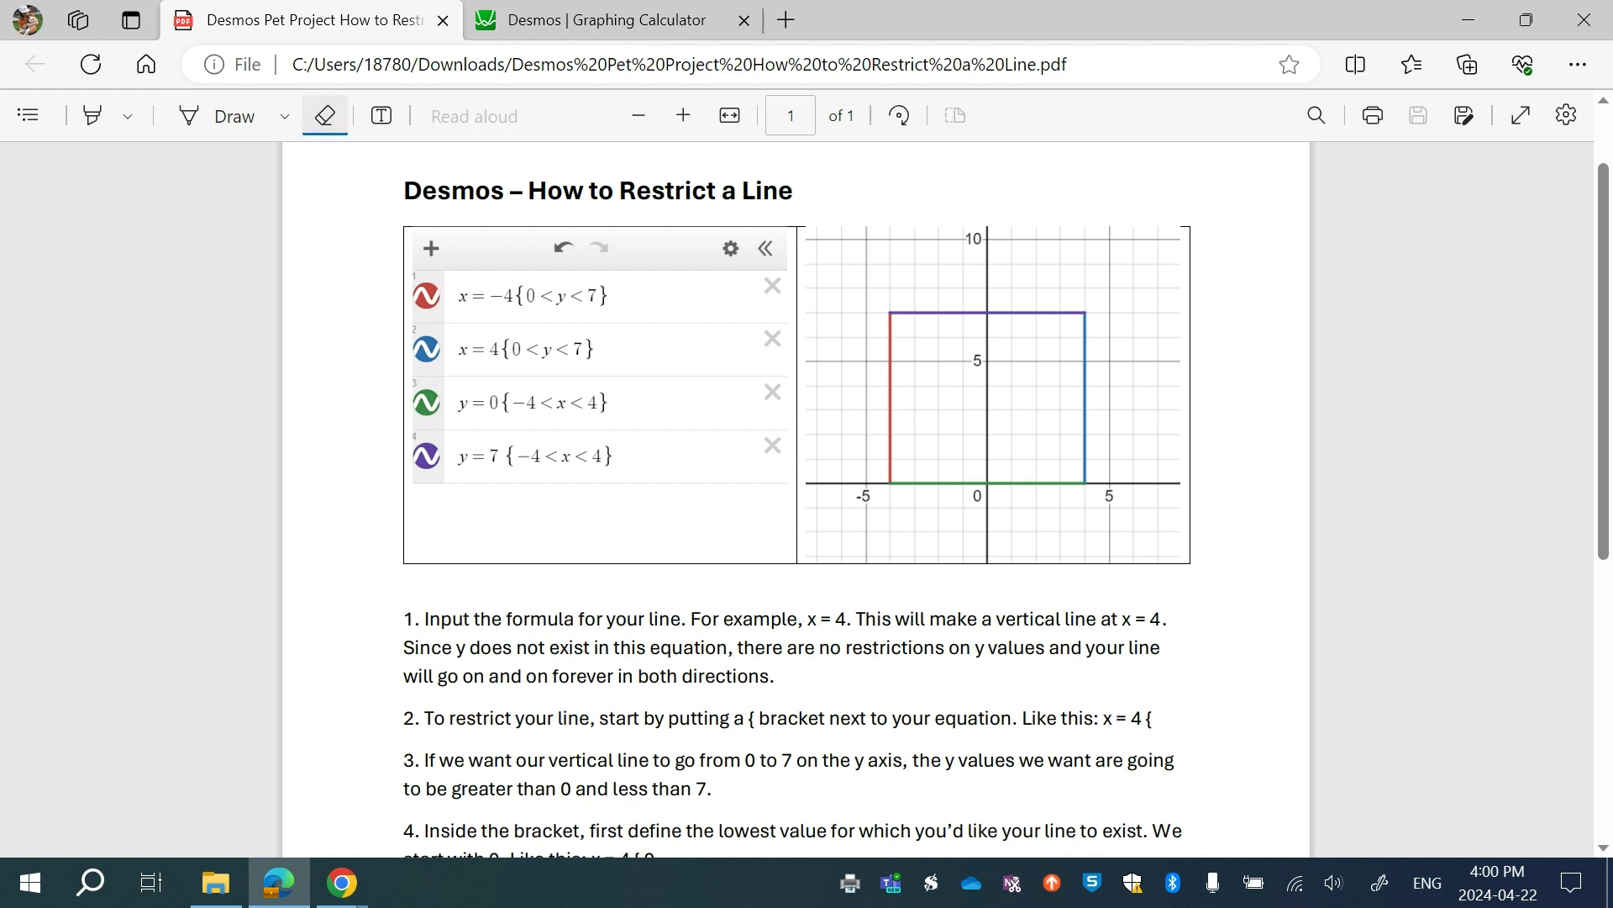
click(91, 116)
drag(437, 304, 580, 316)
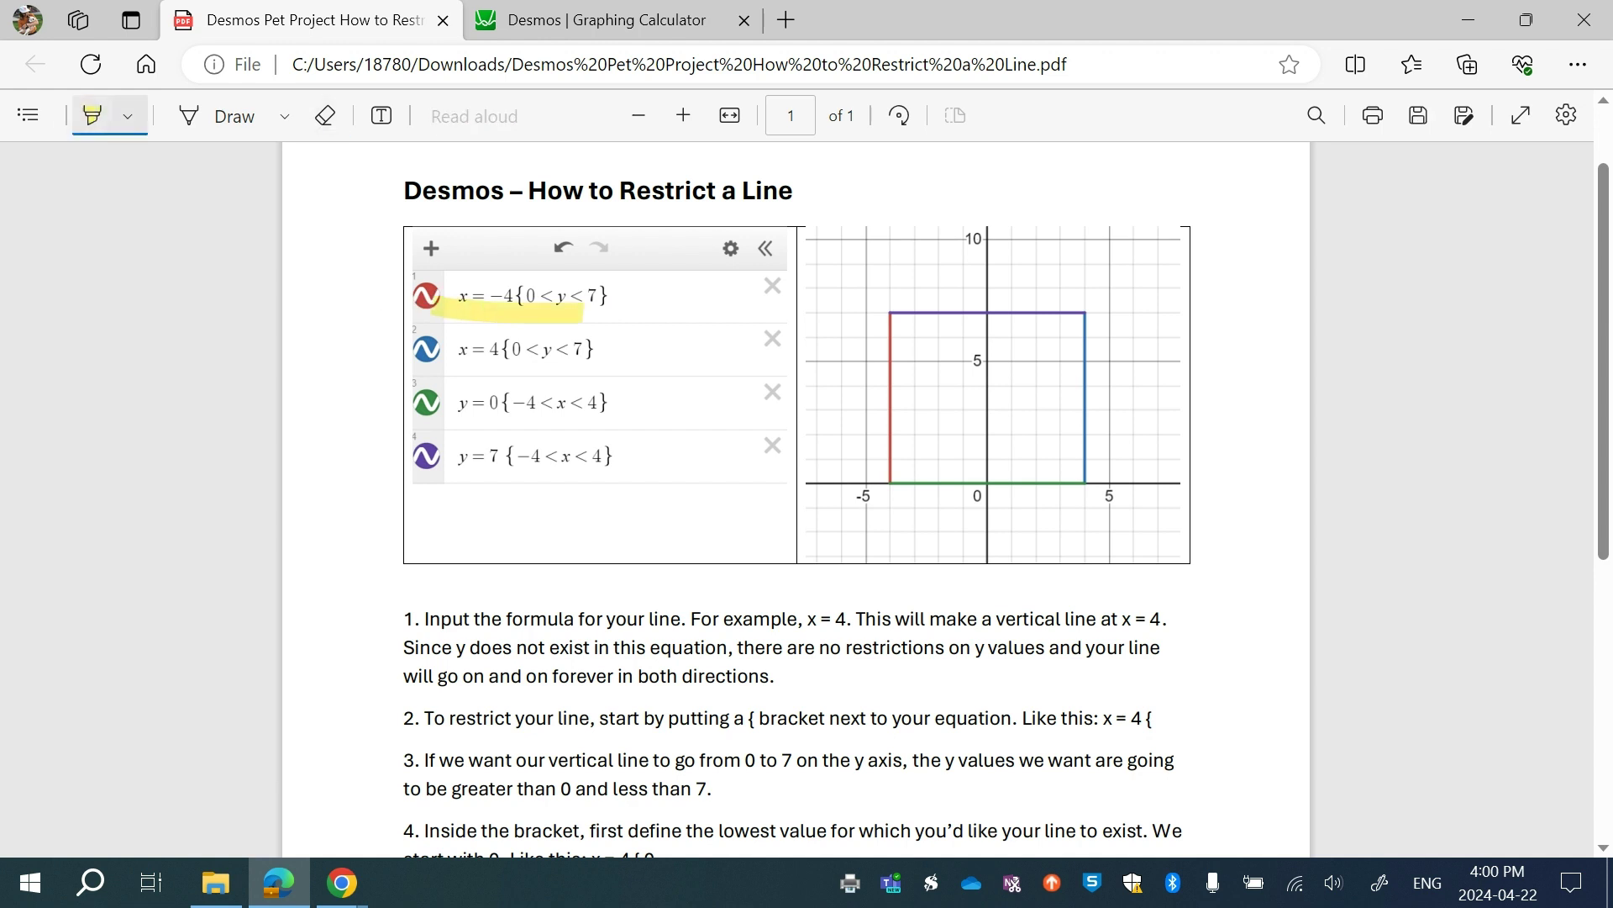
drag(889, 326, 889, 469)
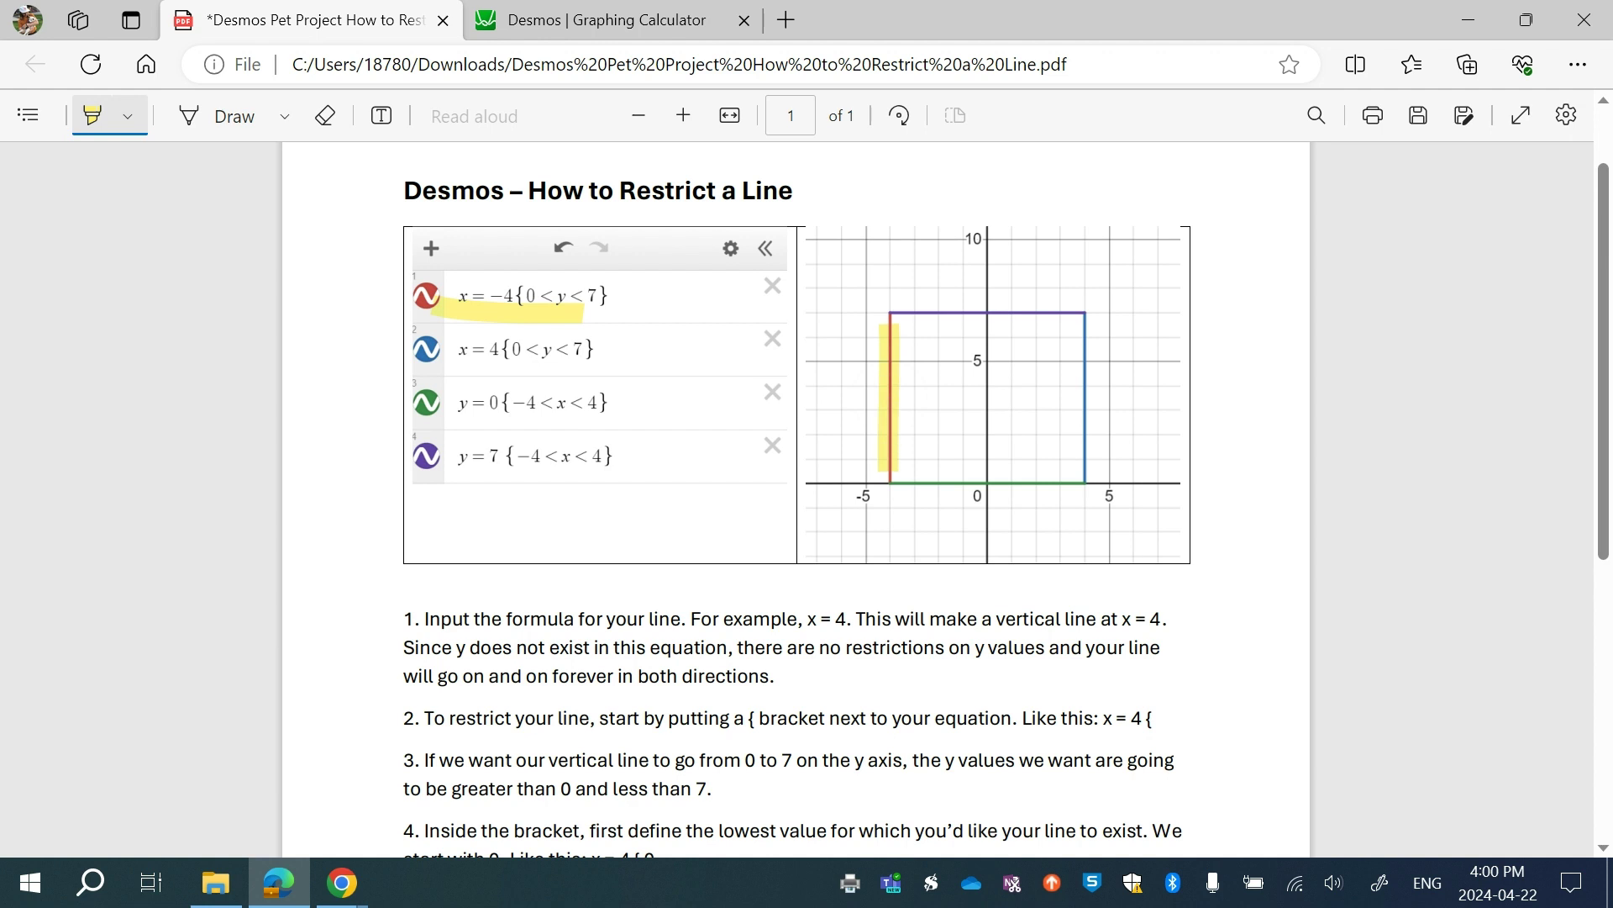
drag(434, 362, 579, 357)
drag(1082, 335, 1075, 469)
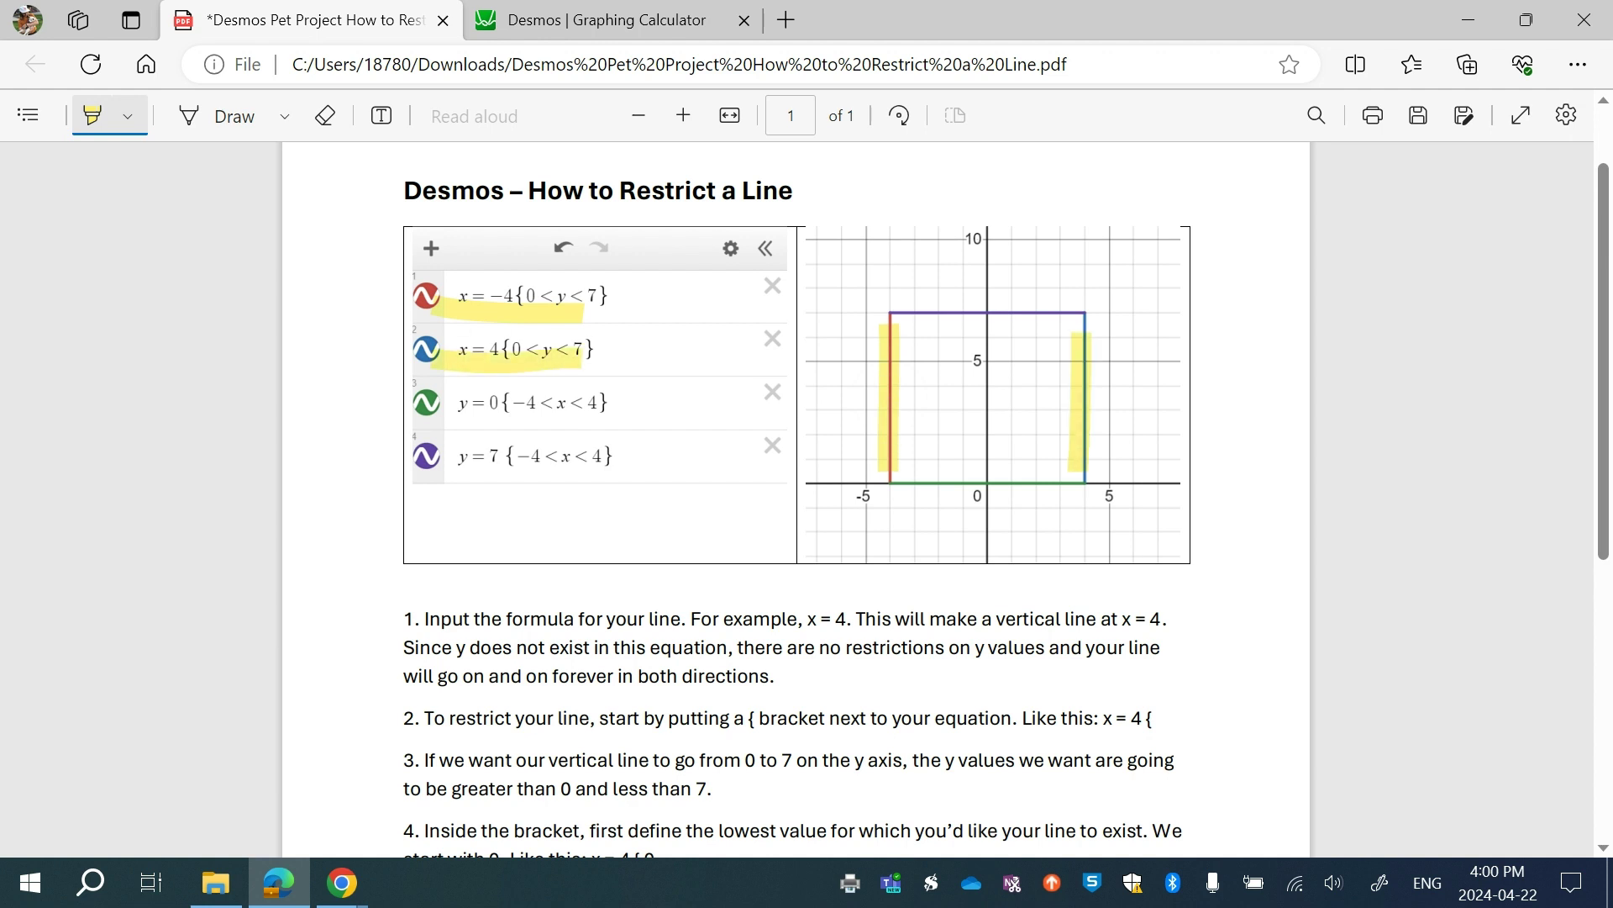
Highlight the y = 0 and y = 7 equations and their matching horizontal sides of the rectangle on the example graph.
drag(423, 427, 614, 405)
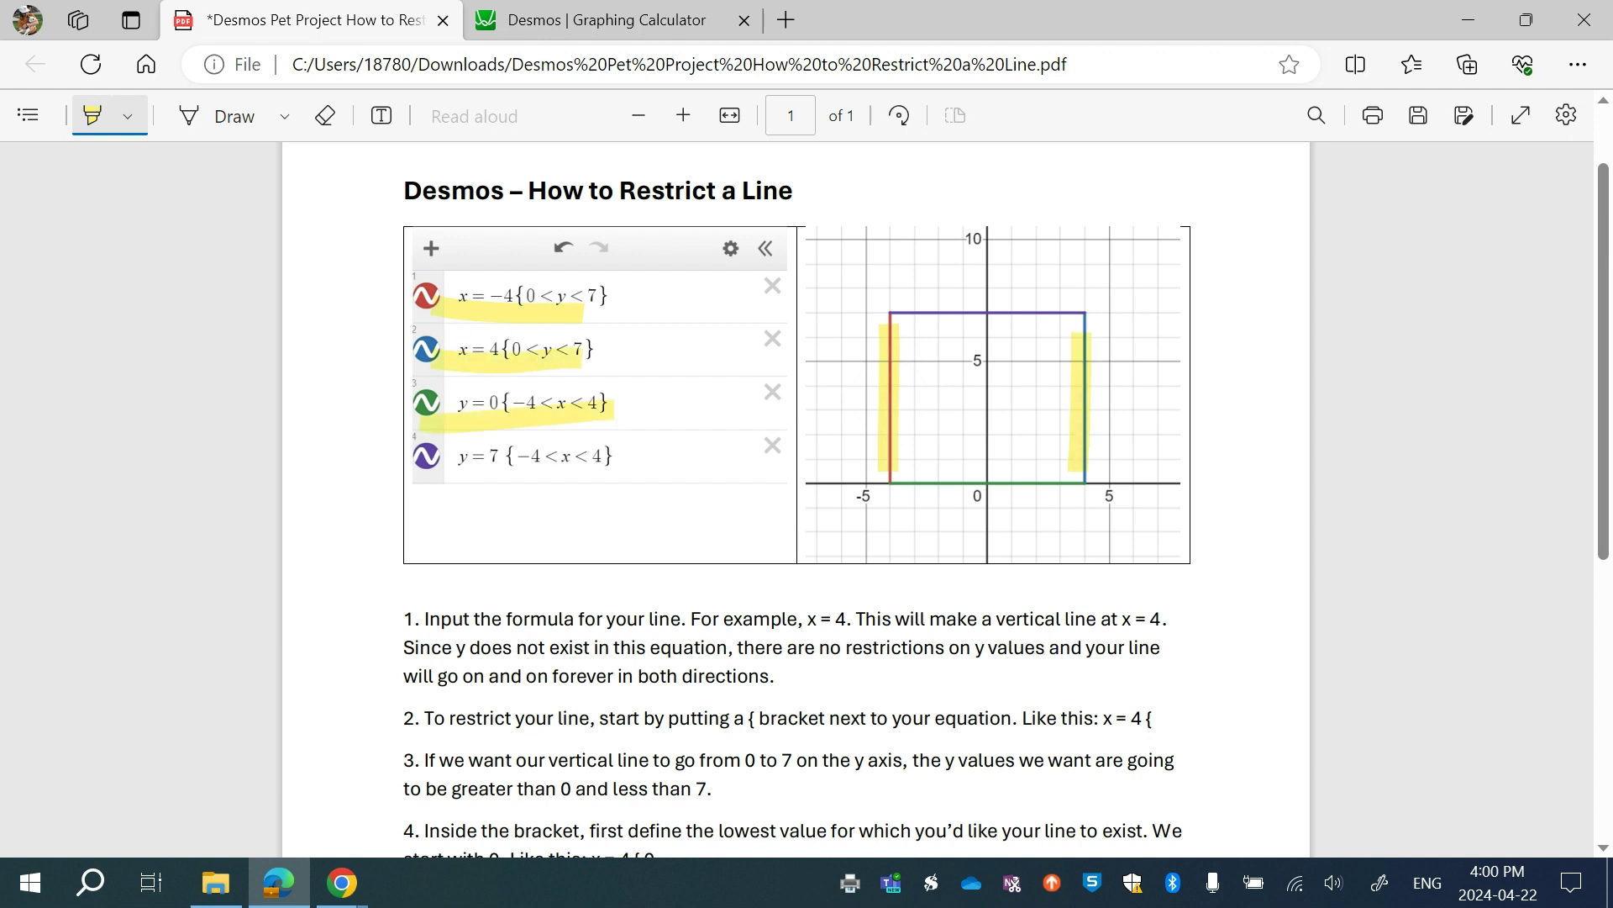
drag(912, 486, 1088, 476)
drag(434, 468, 601, 465)
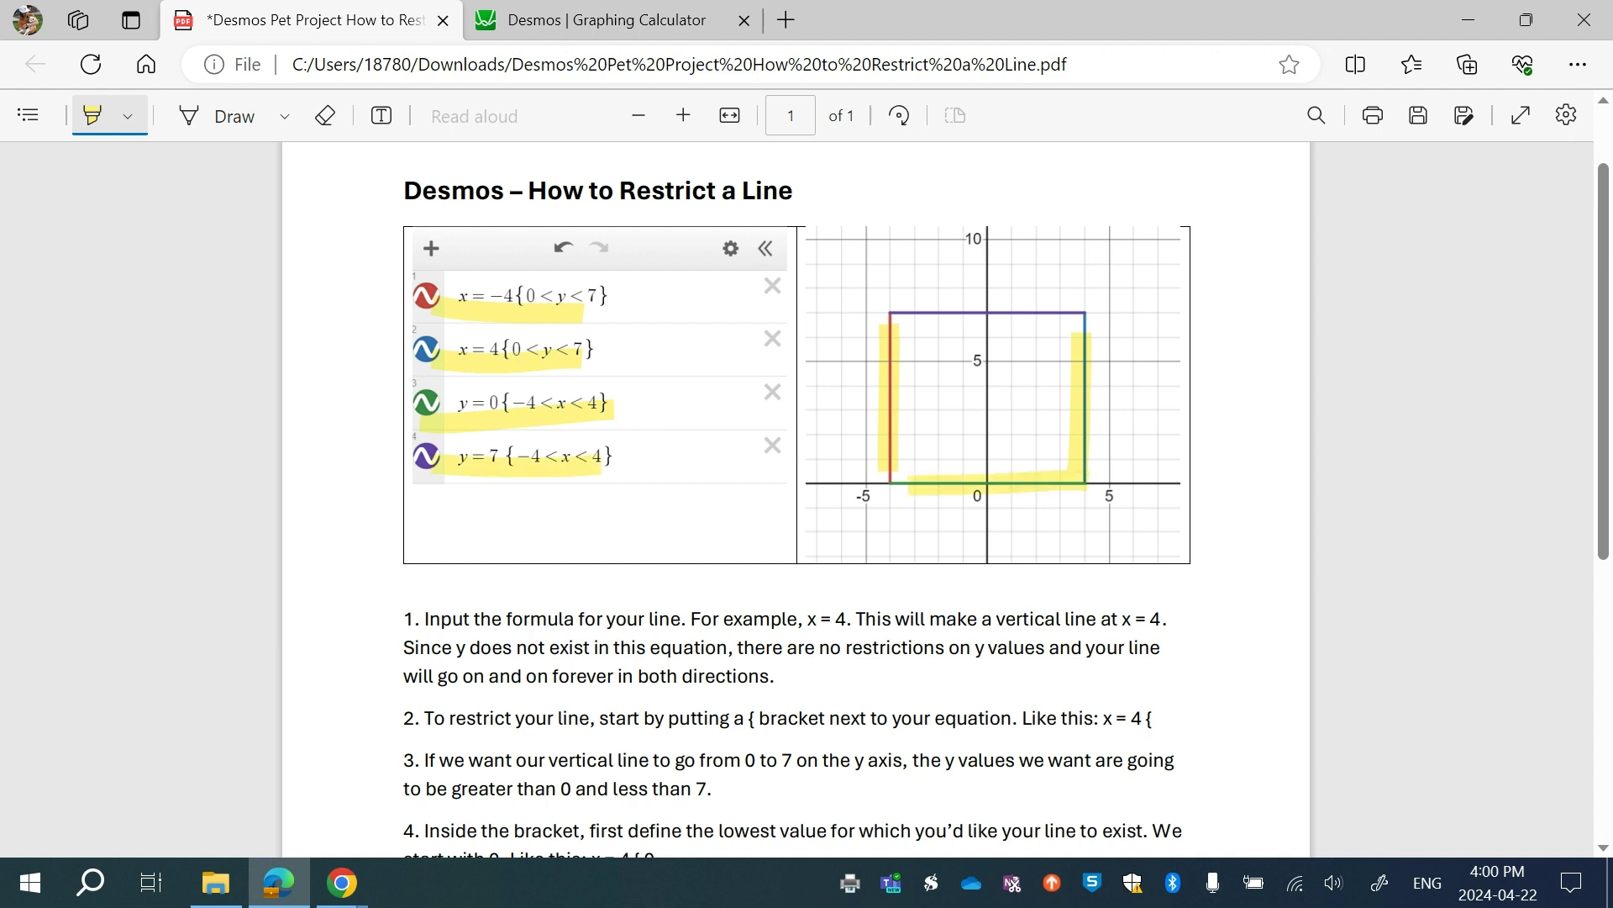
drag(903, 320, 1082, 316)
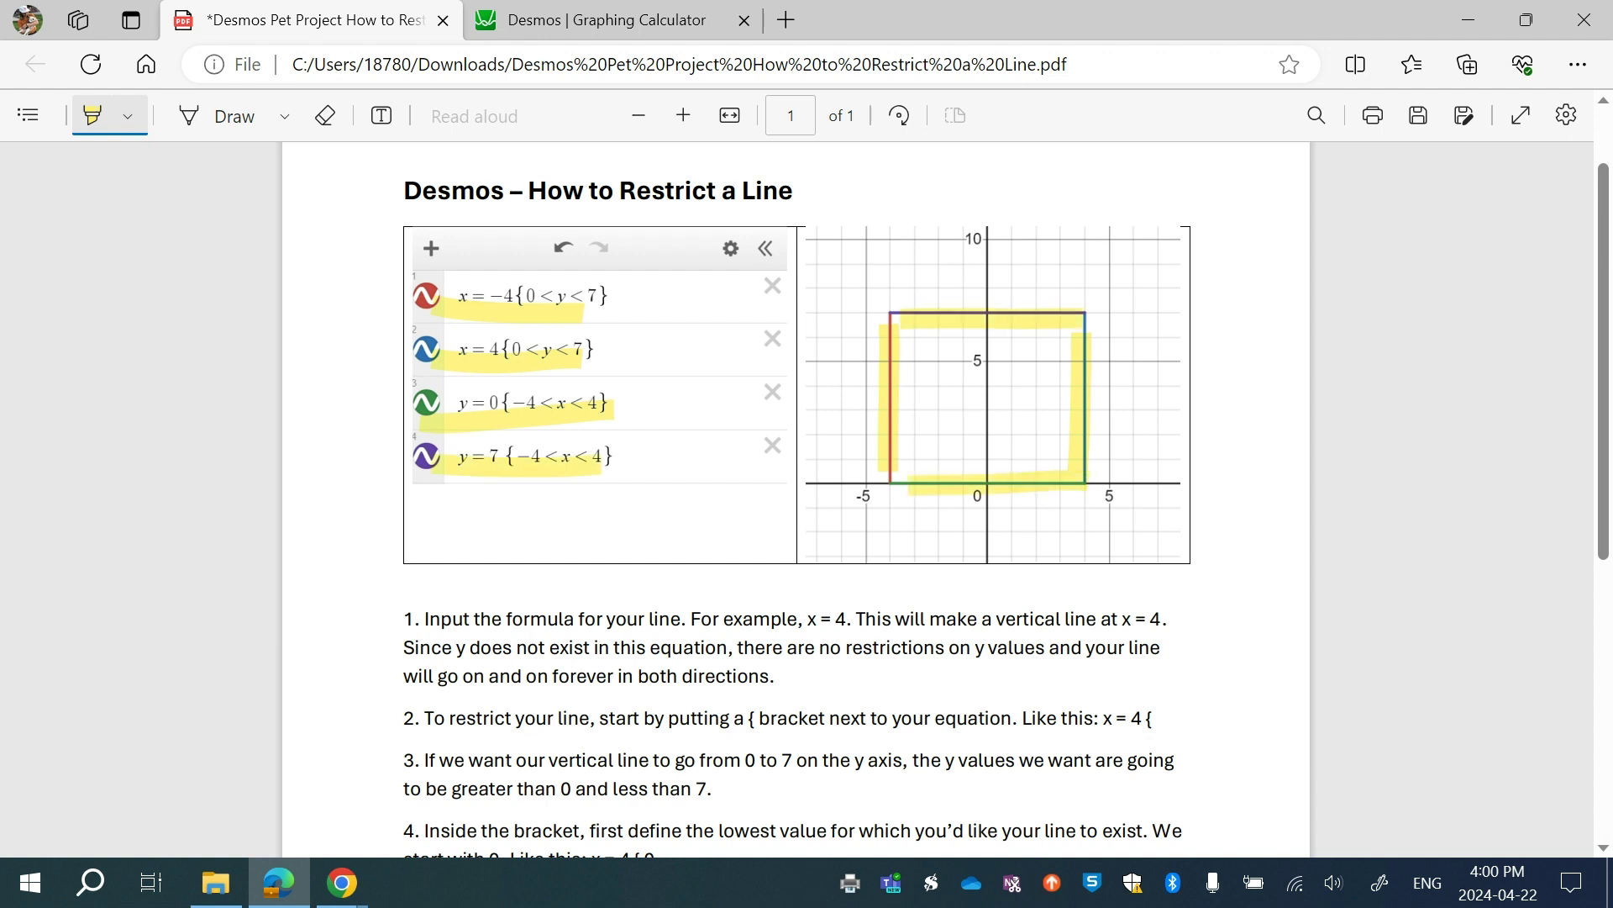
Erase the highlights from the graph and from every equation except x = 4{0<y<7}.
click(326, 116)
mouse_move(889, 395)
mouse_down()
mouse_move(1021, 424)
mouse_move(1092, 402)
mouse_up()
scroll(420, 360, down, 1)
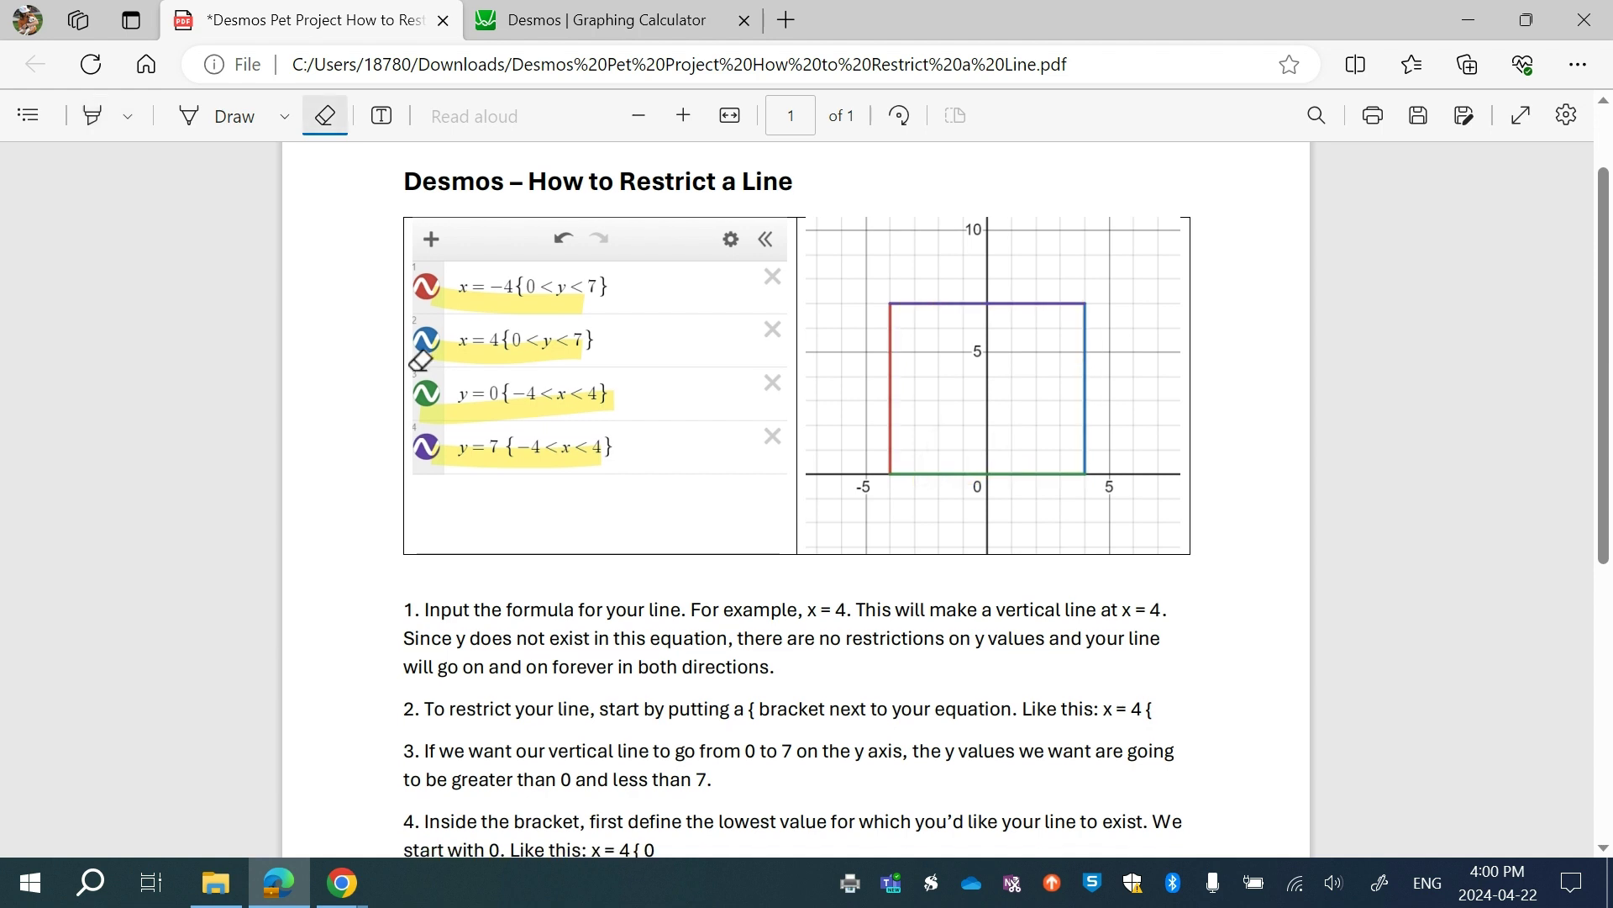
scroll(420, 359, down, 1)
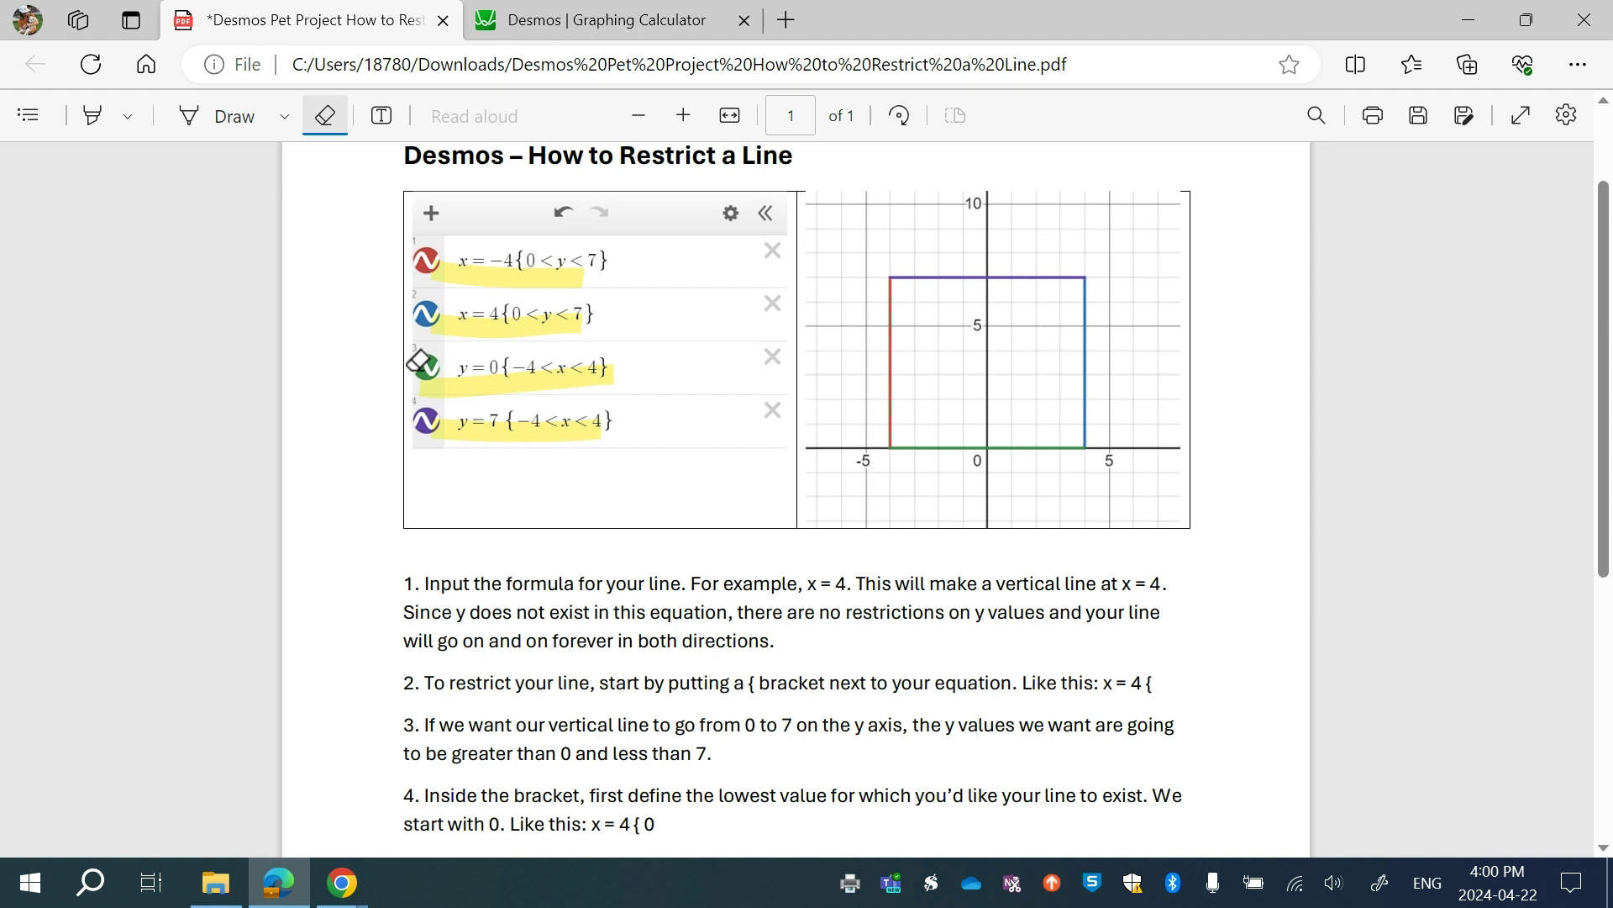
click(513, 276)
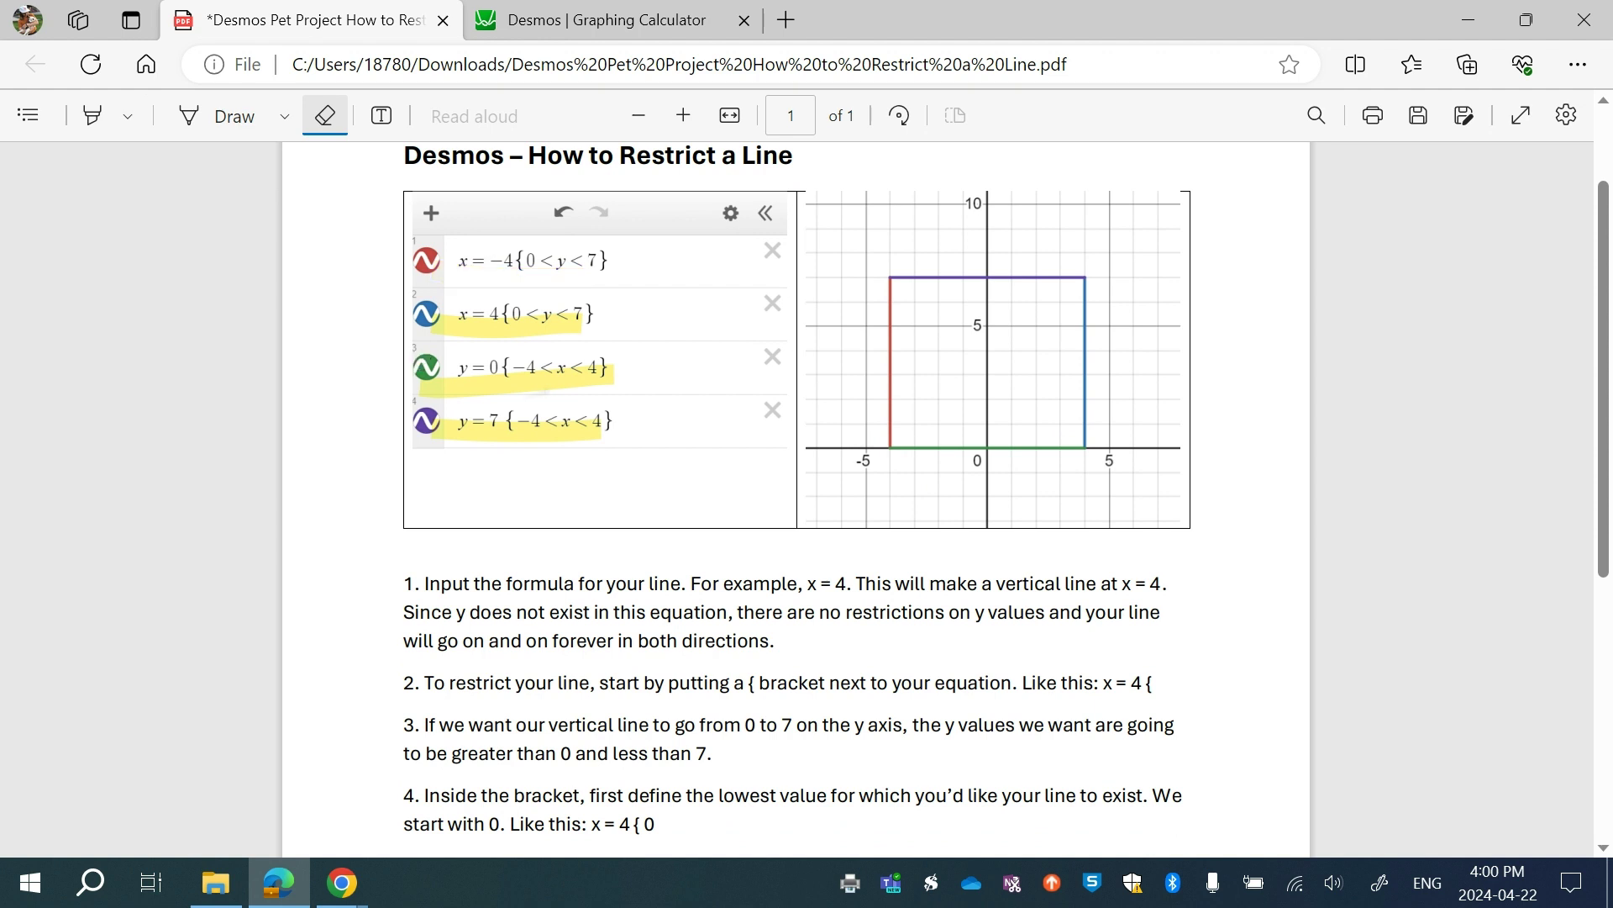
drag(521, 380, 521, 430)
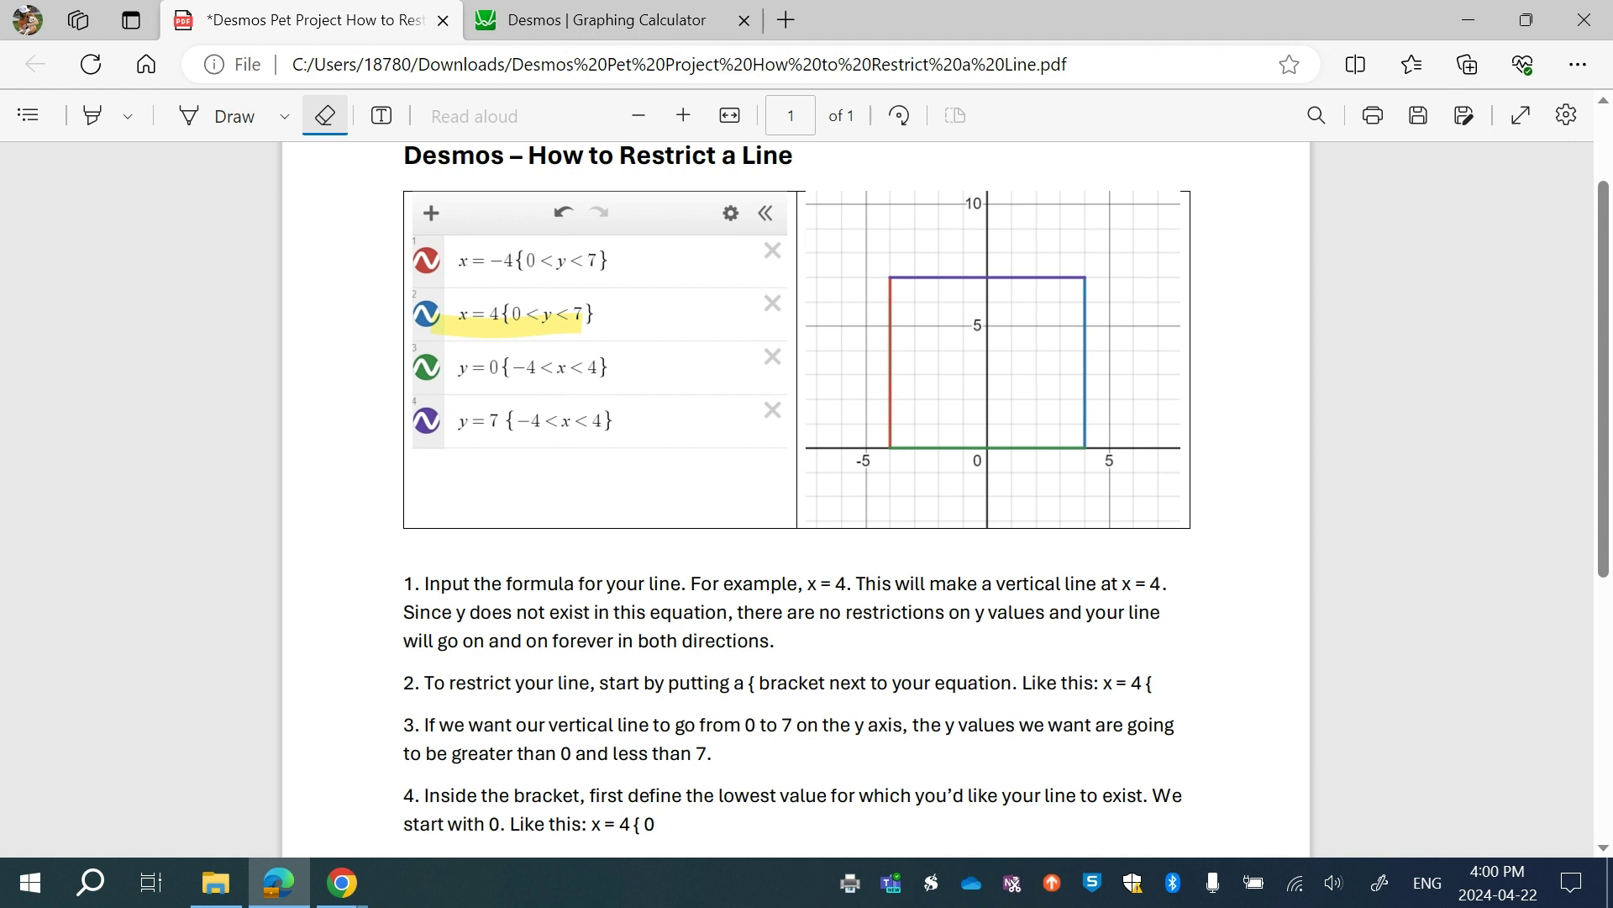
scroll(602, 577, down, 1)
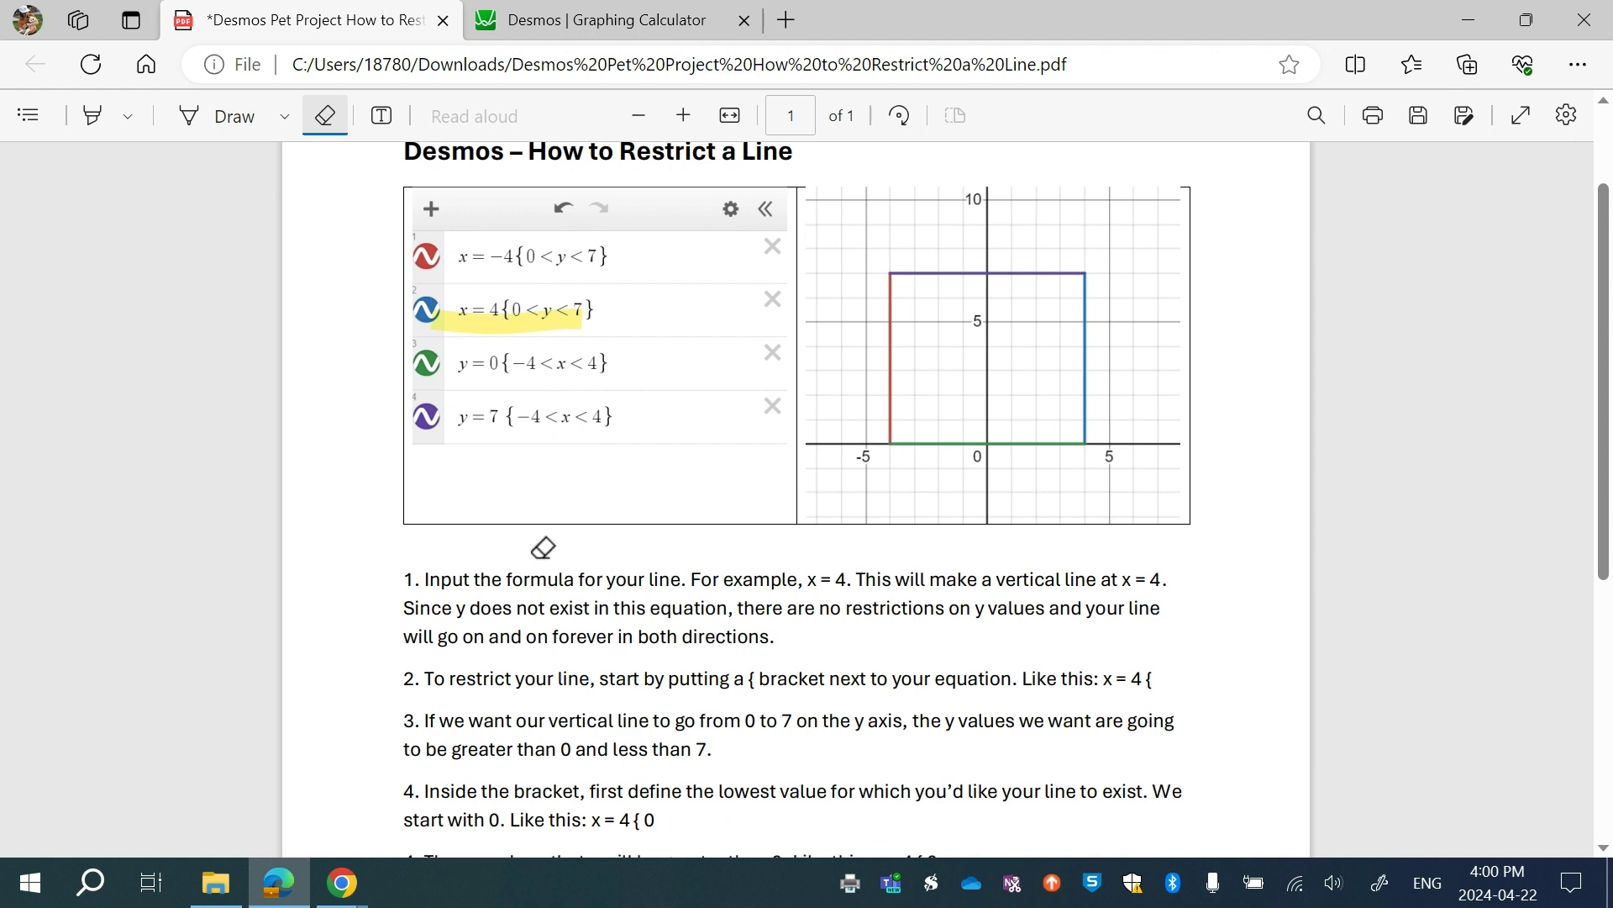
Switch to the Desmos graphing calculator and enter x = 4 as the first expression.
click(645, 11)
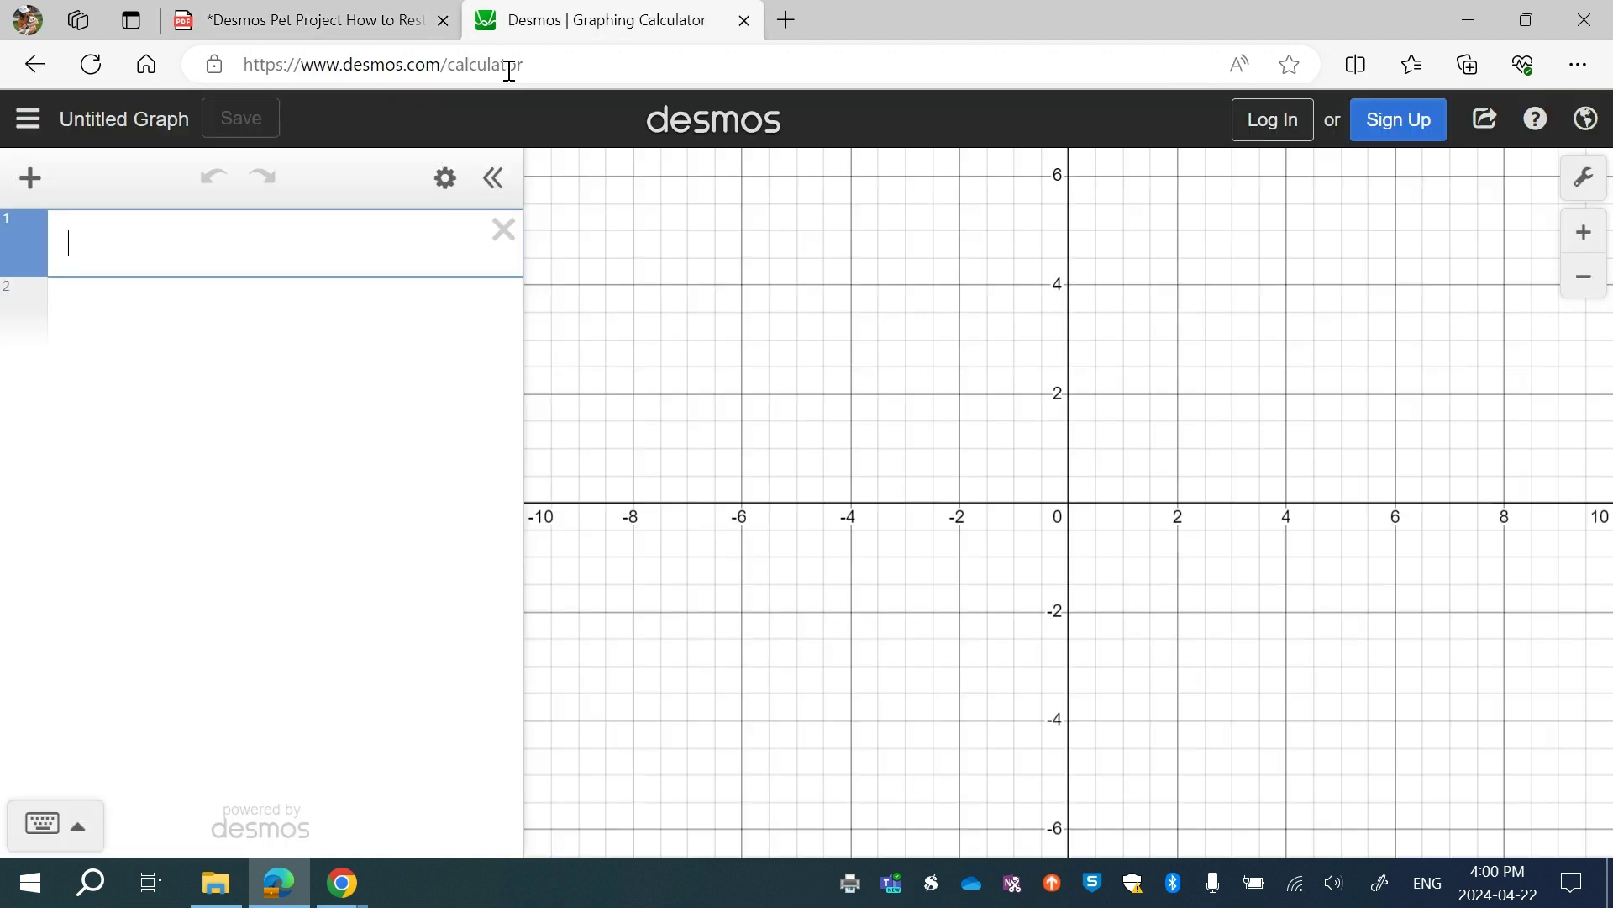
text(x-)
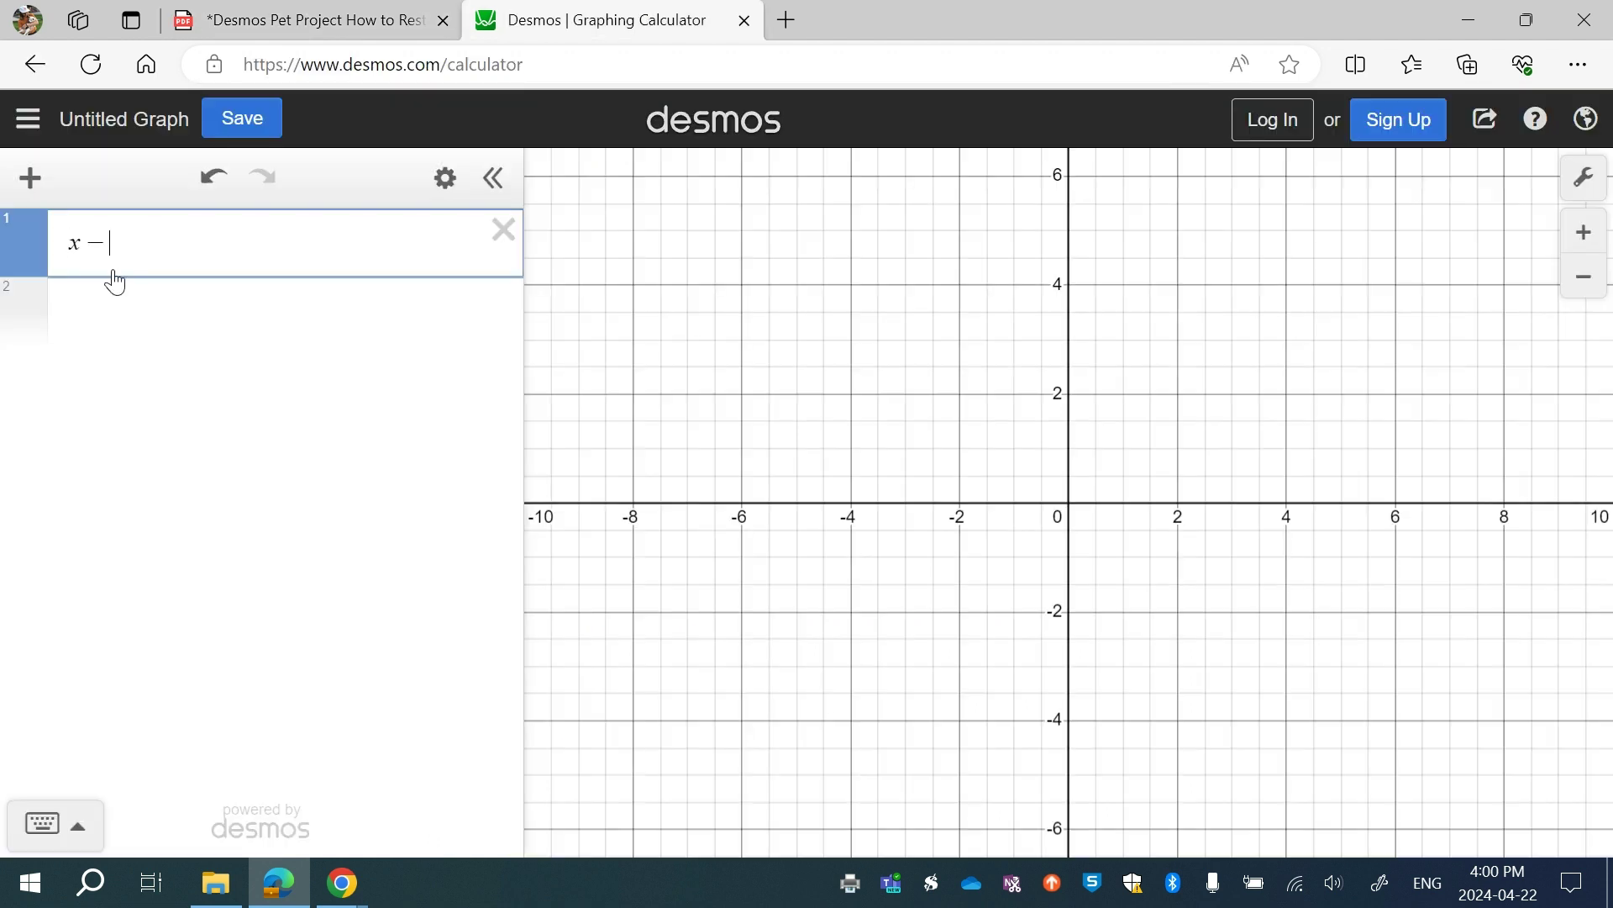
text(4)
key(BackSpace)
key(BackSpace)
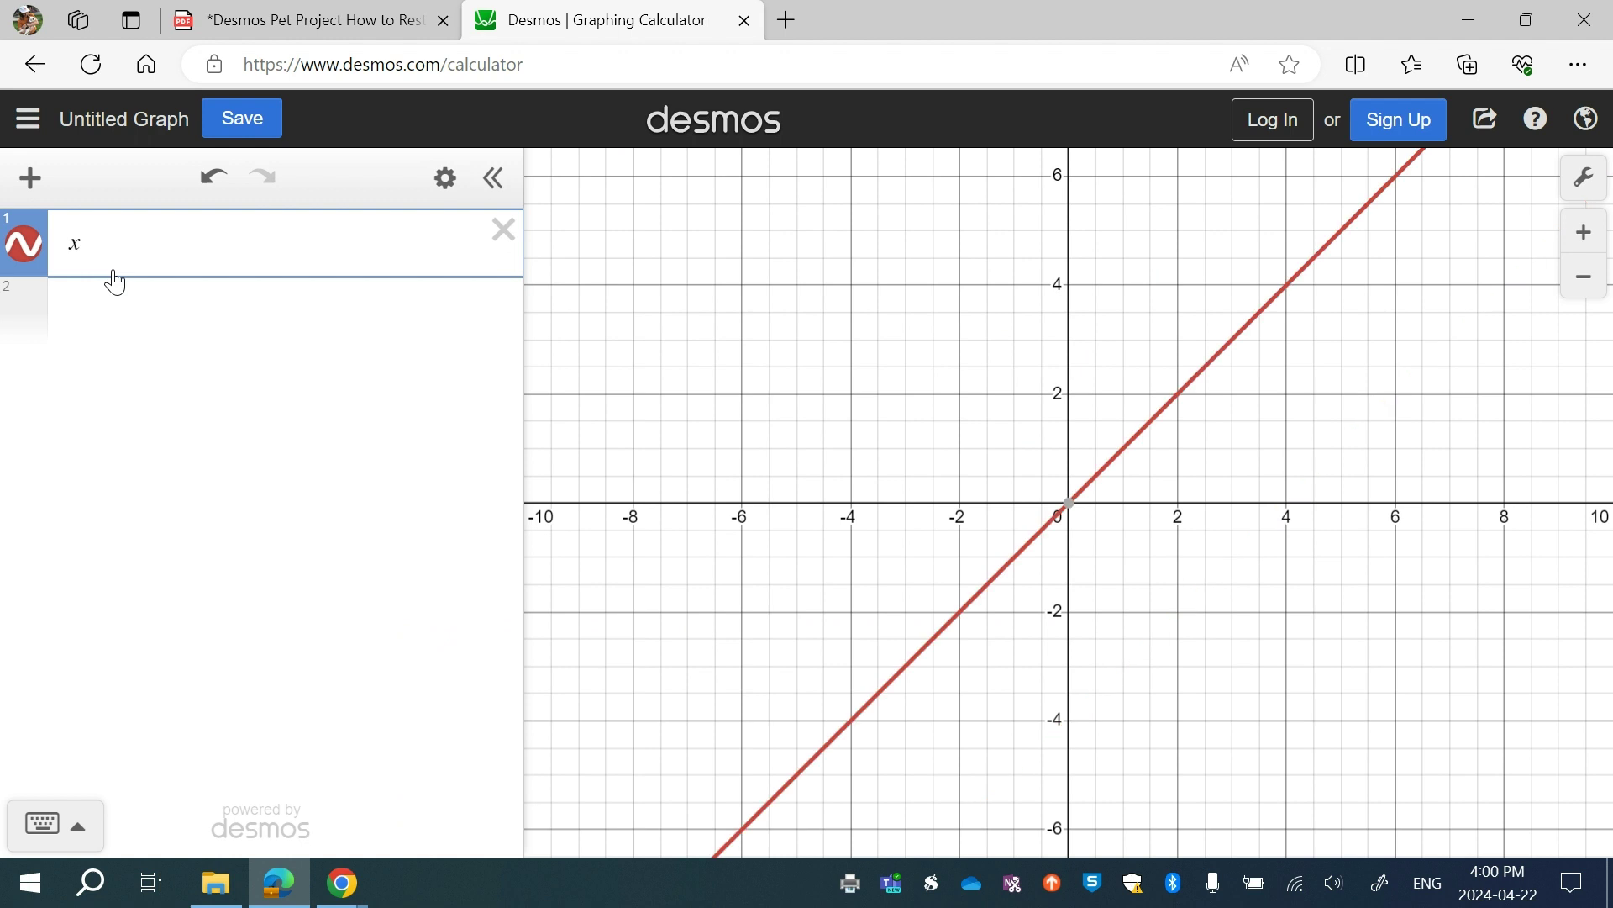
text(=4)
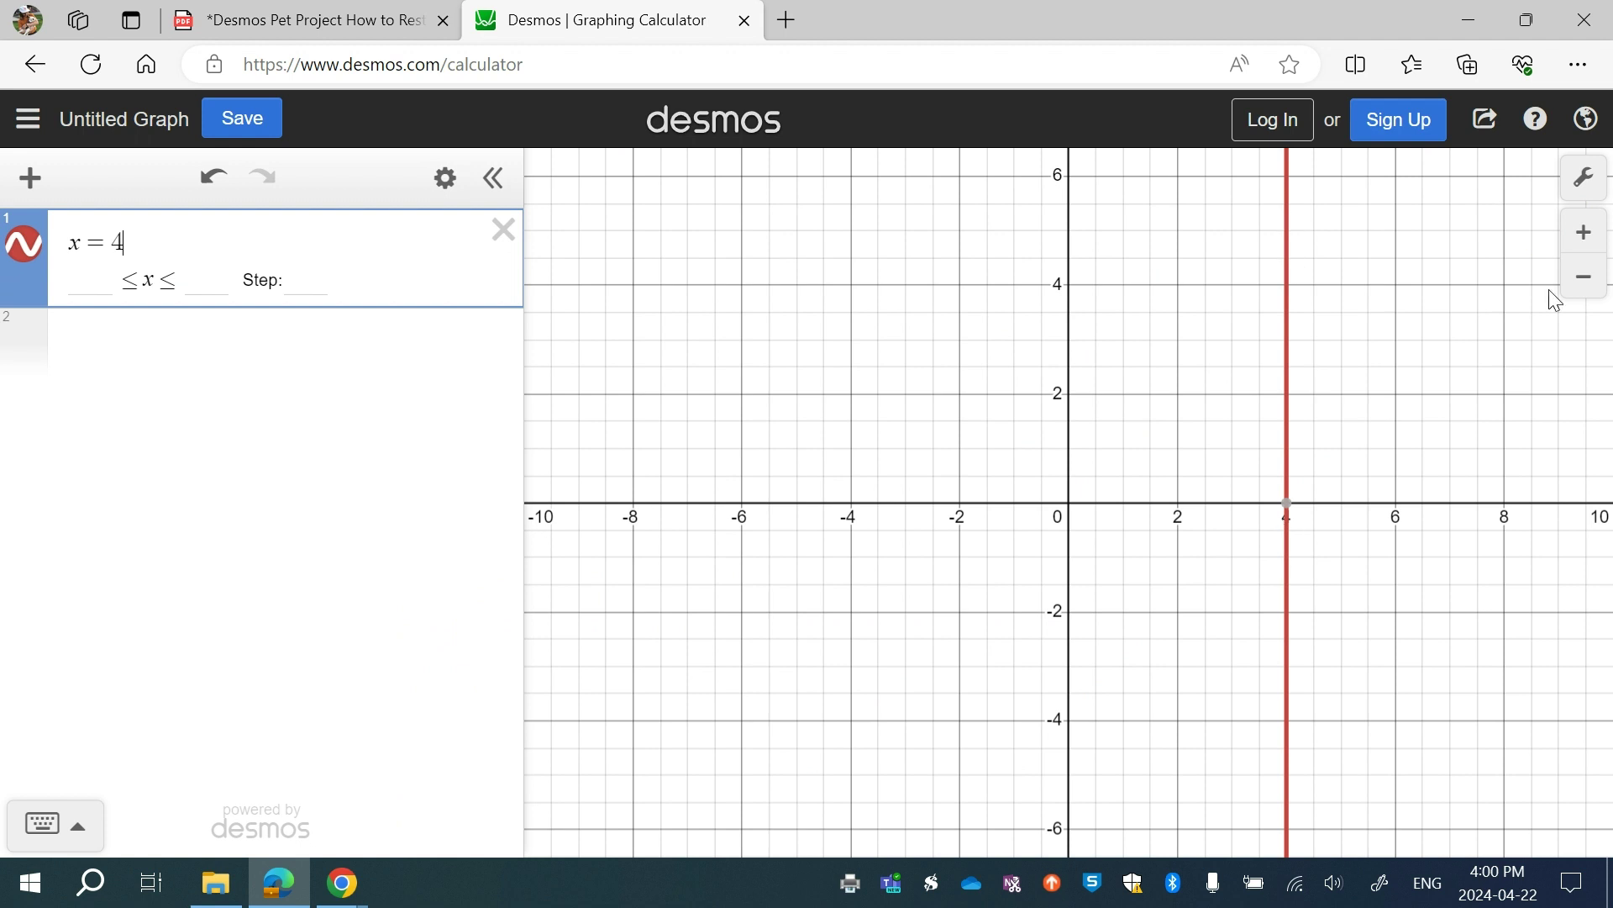
Examine how far the x = 4 line extends vertically and compare it with instruction 1 in the PDF.
click(1584, 277)
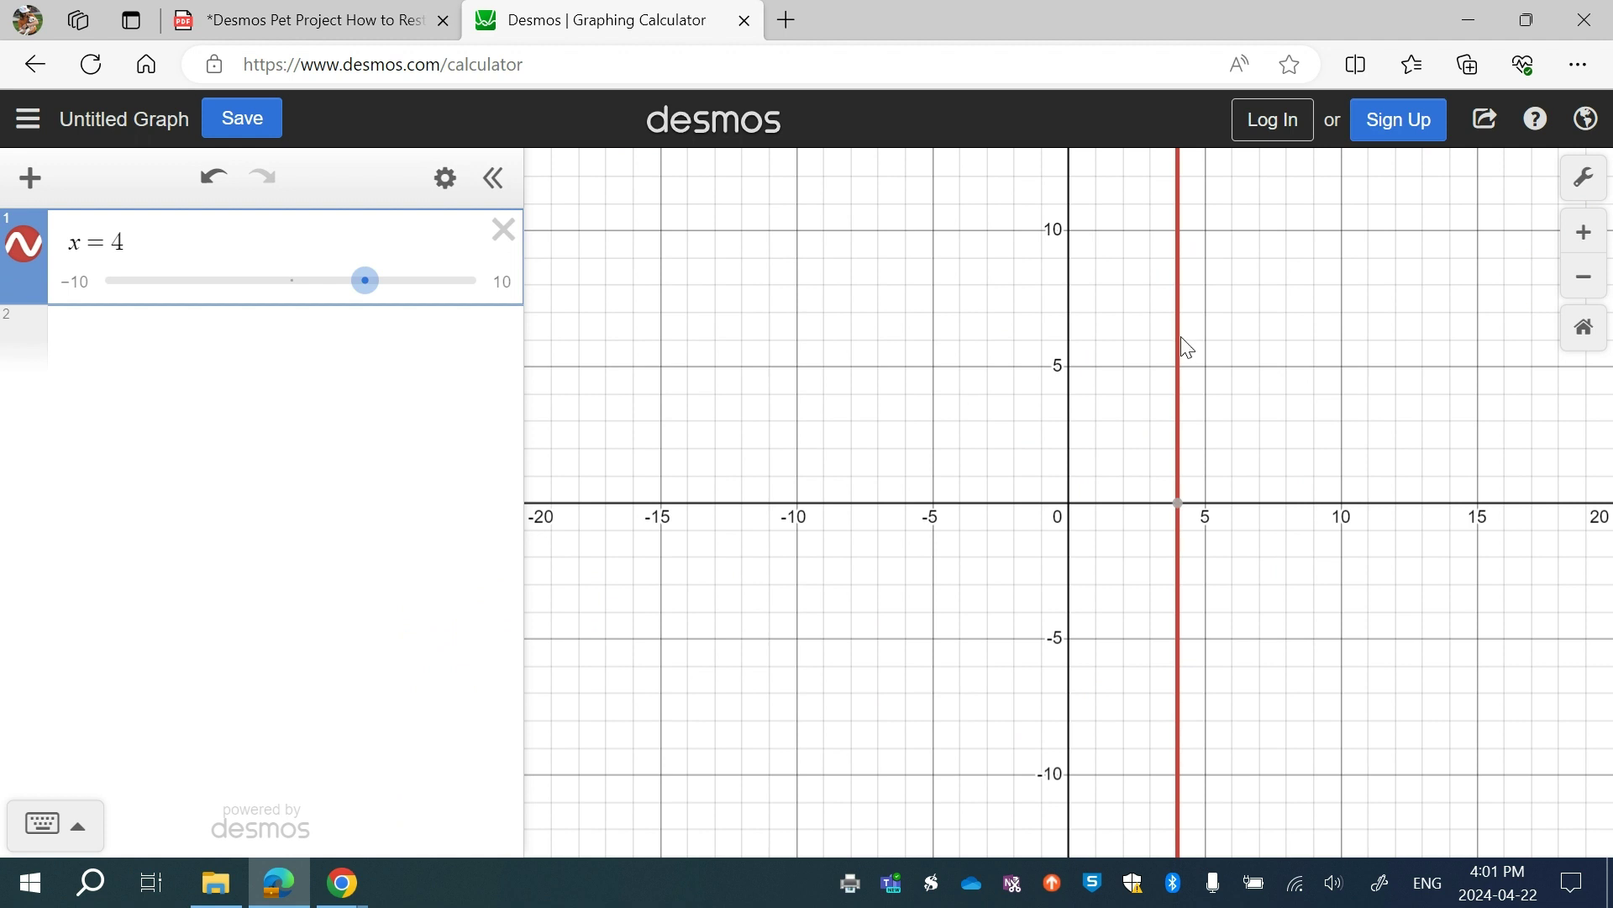
click(1584, 248)
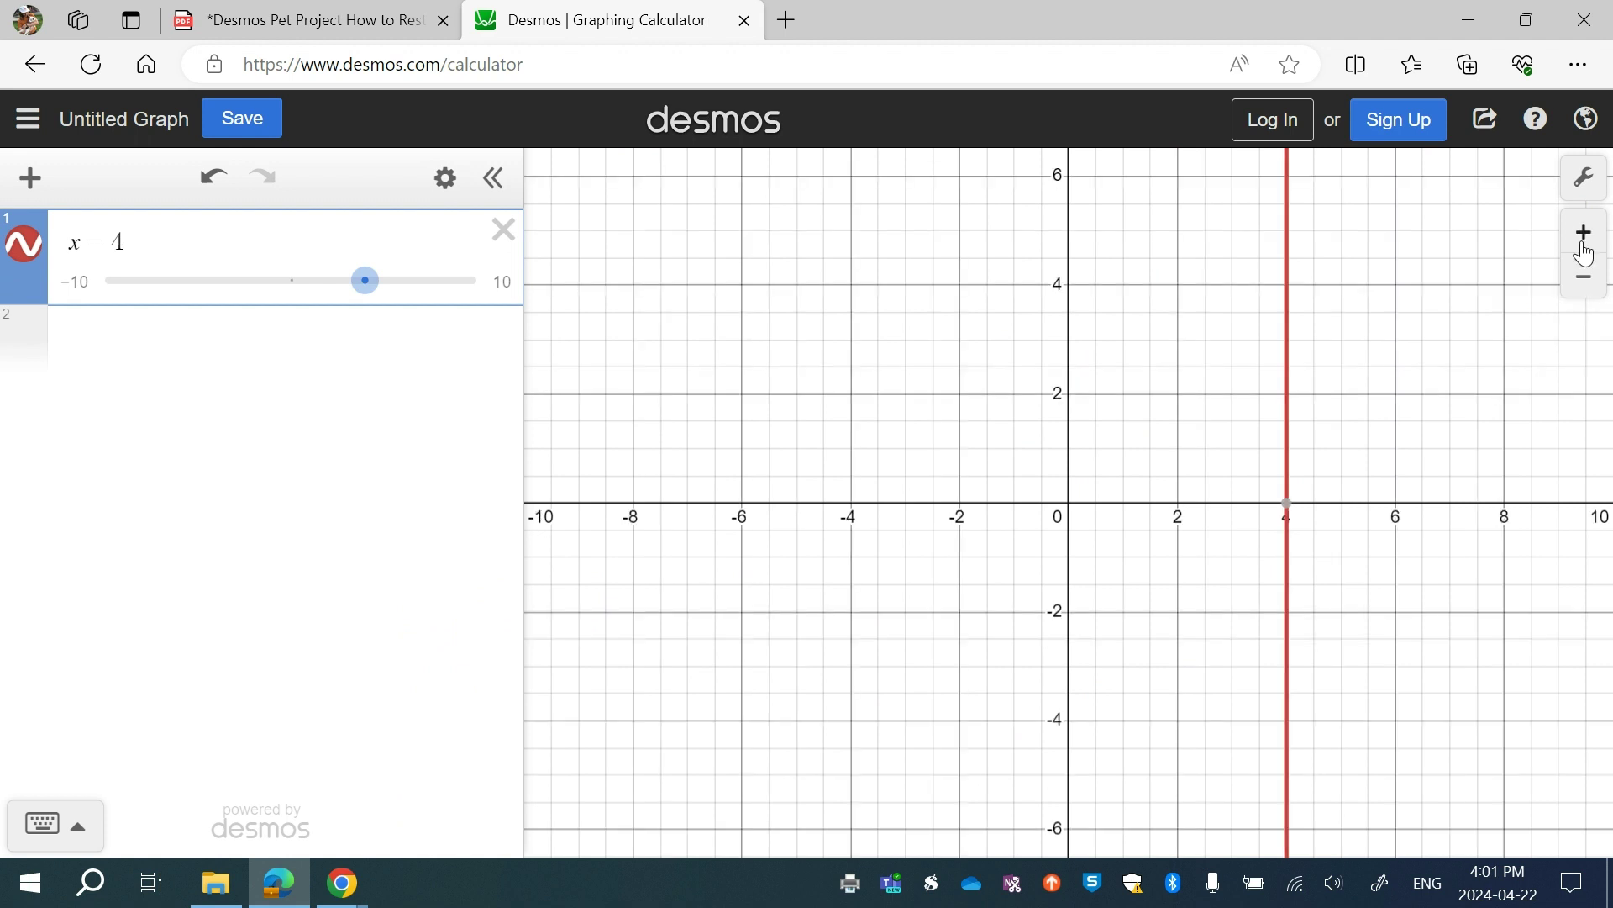
click(211, 20)
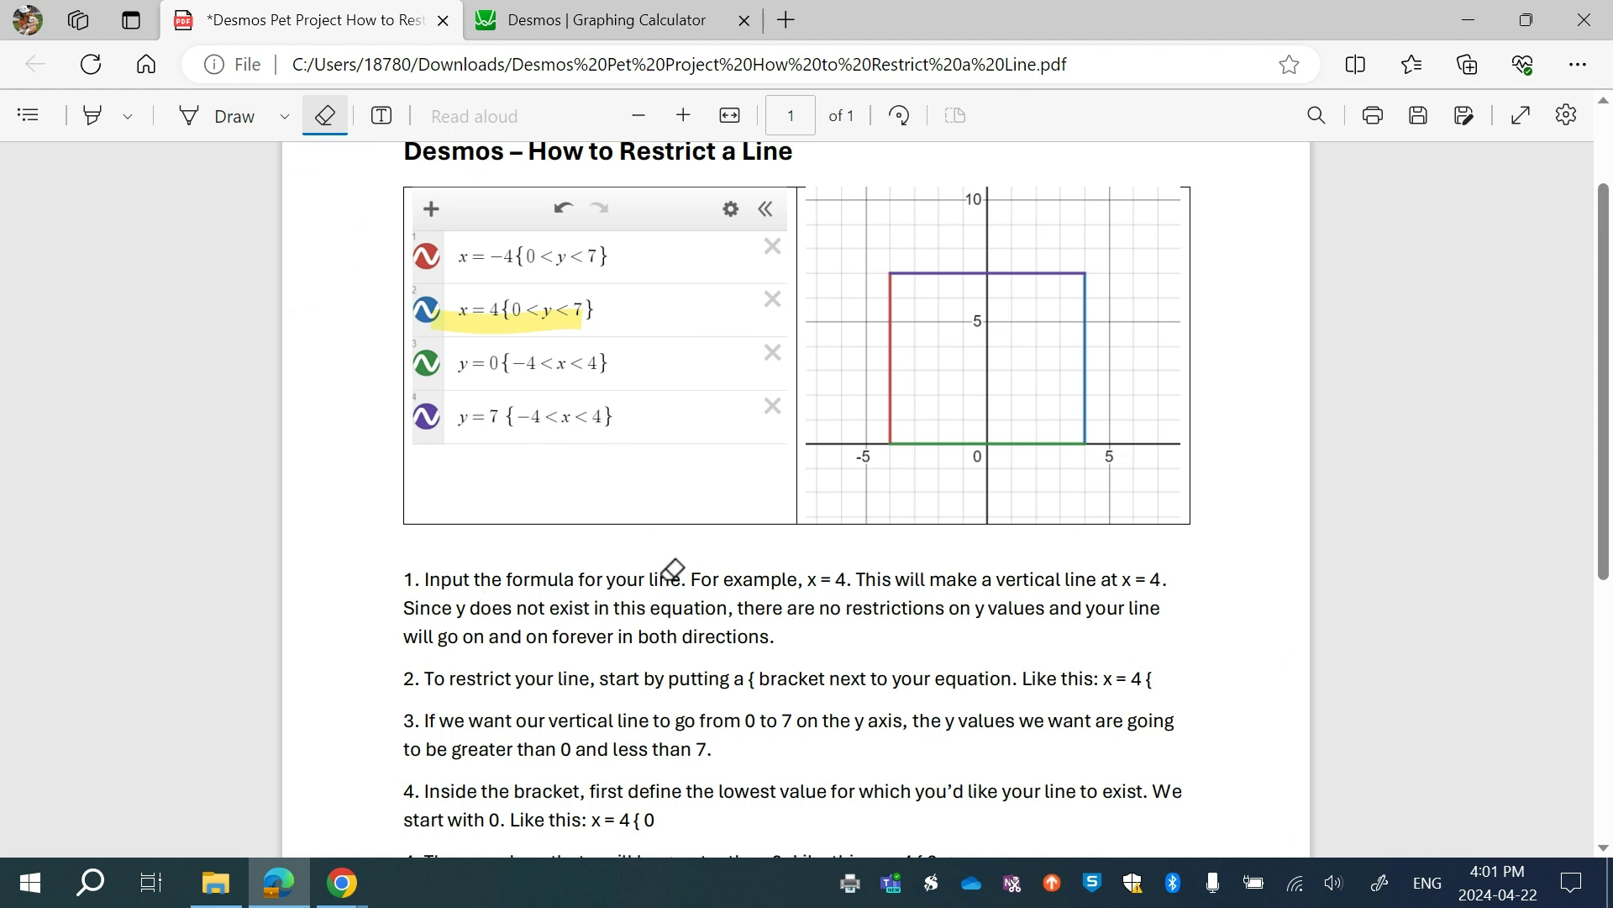
scroll(778, 619, down, 1)
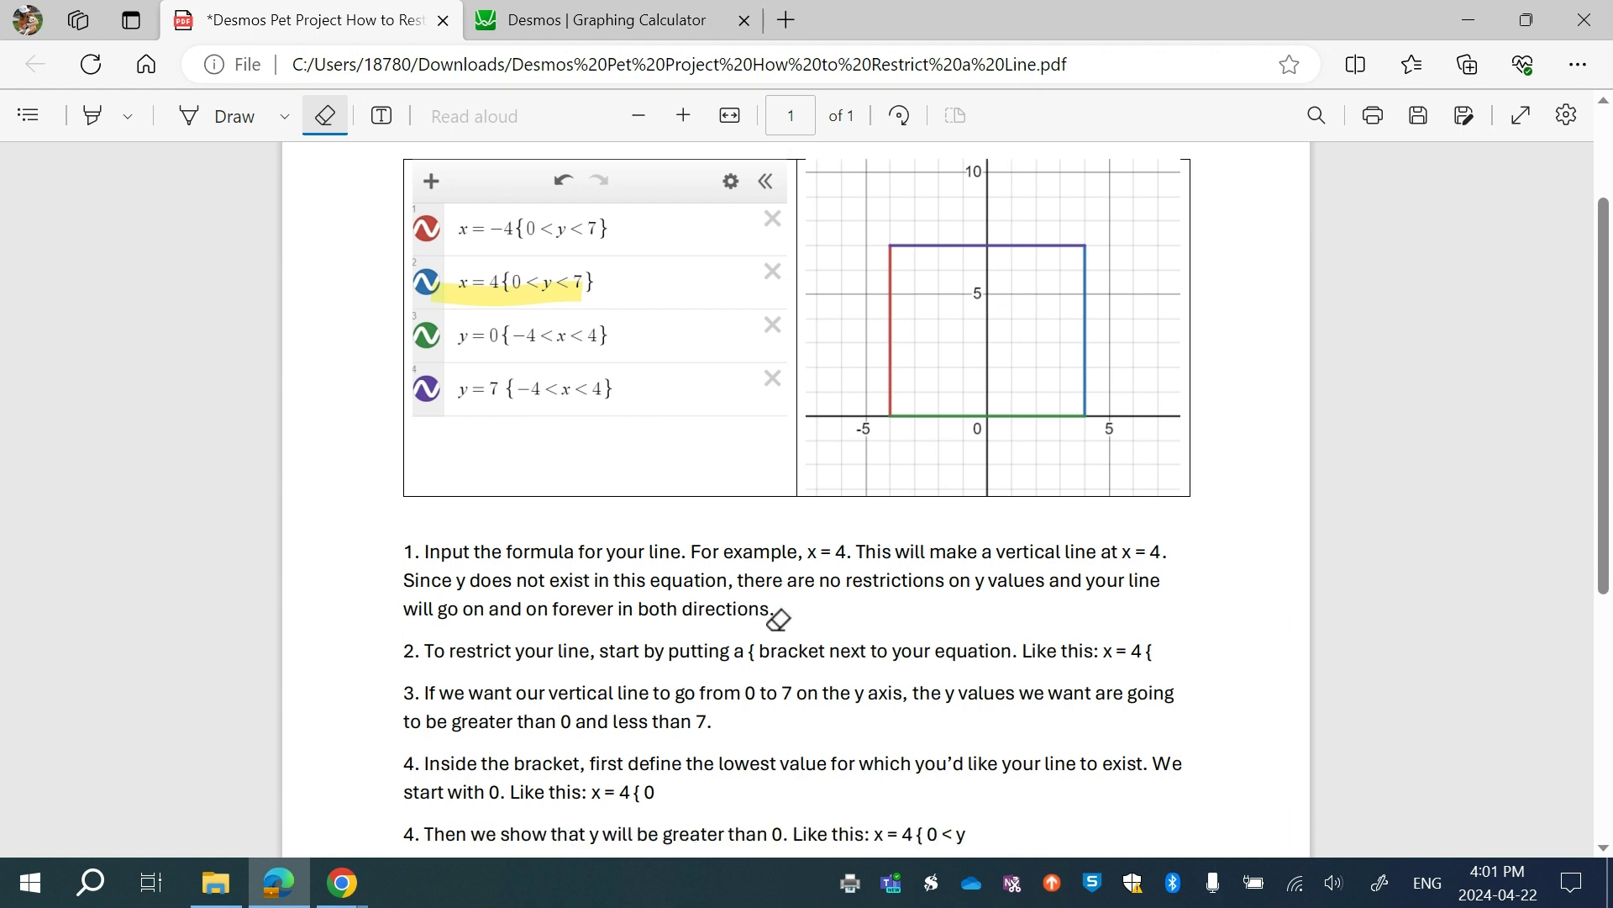
click(553, 33)
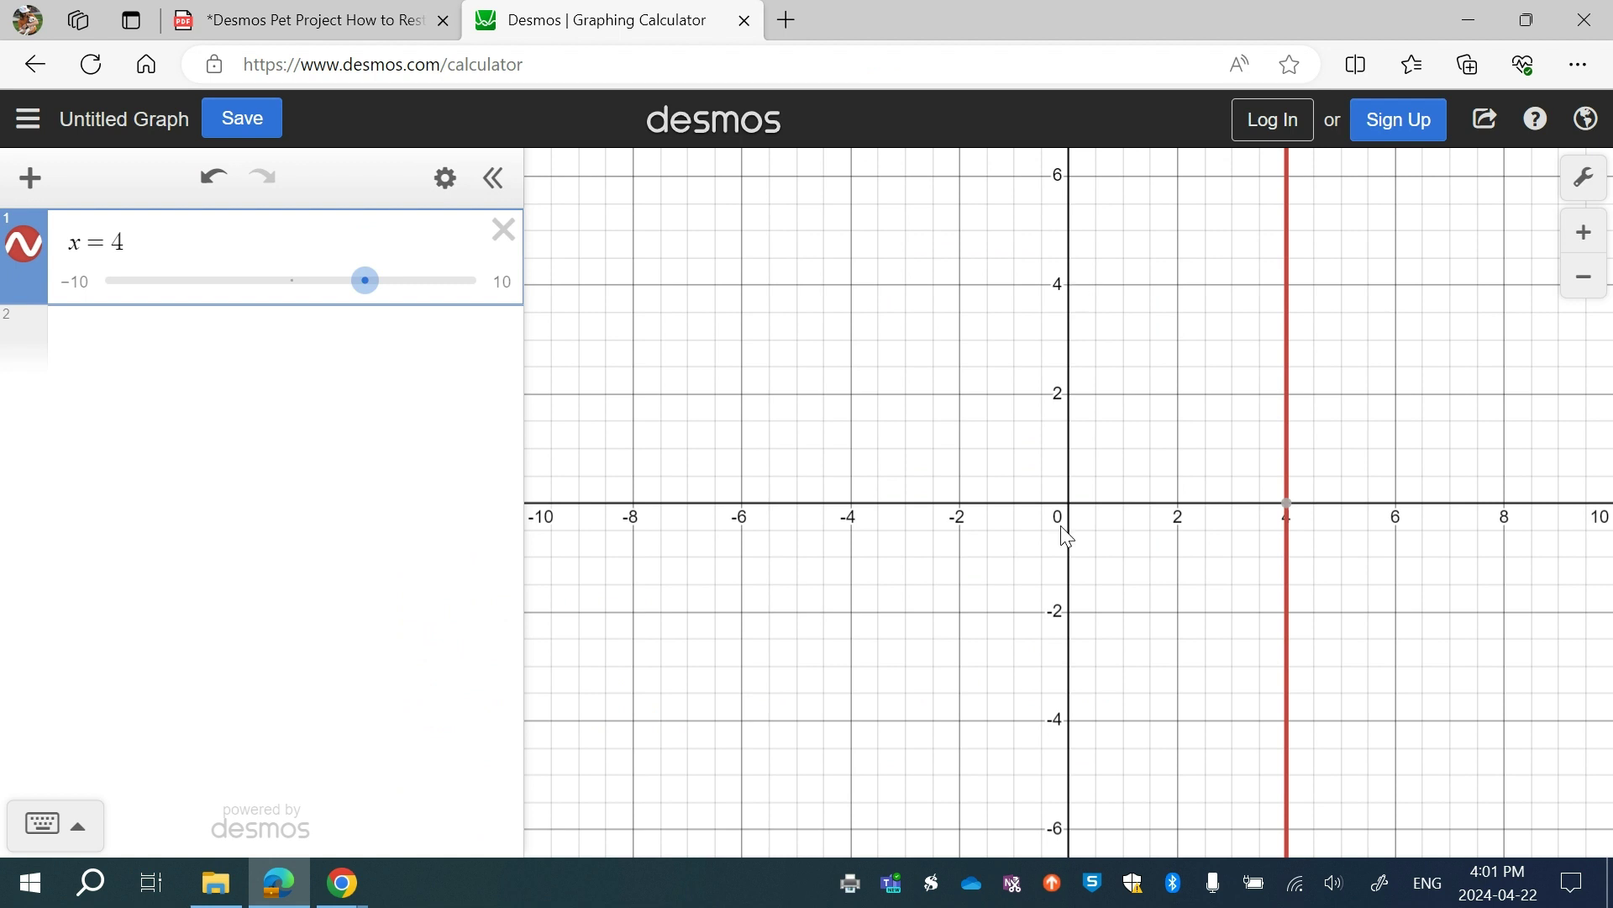
Switch to the instructions PDF and highlight "To restrict your line, start by putting" in instruction 2.
click(326, 33)
scroll(486, 600, down, 2)
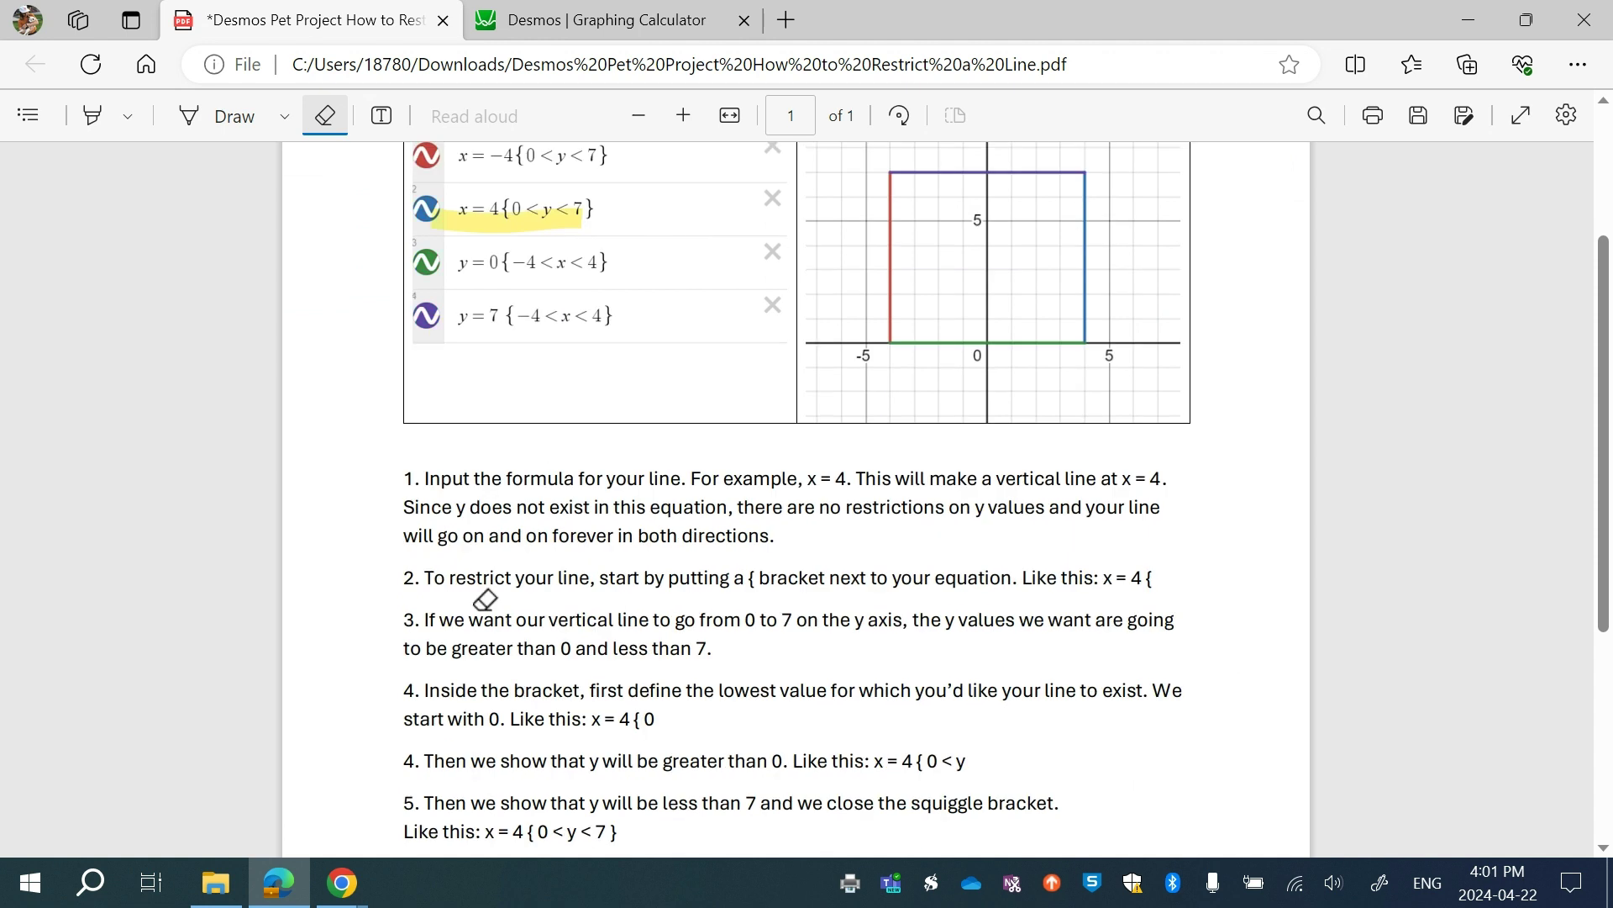
click(93, 115)
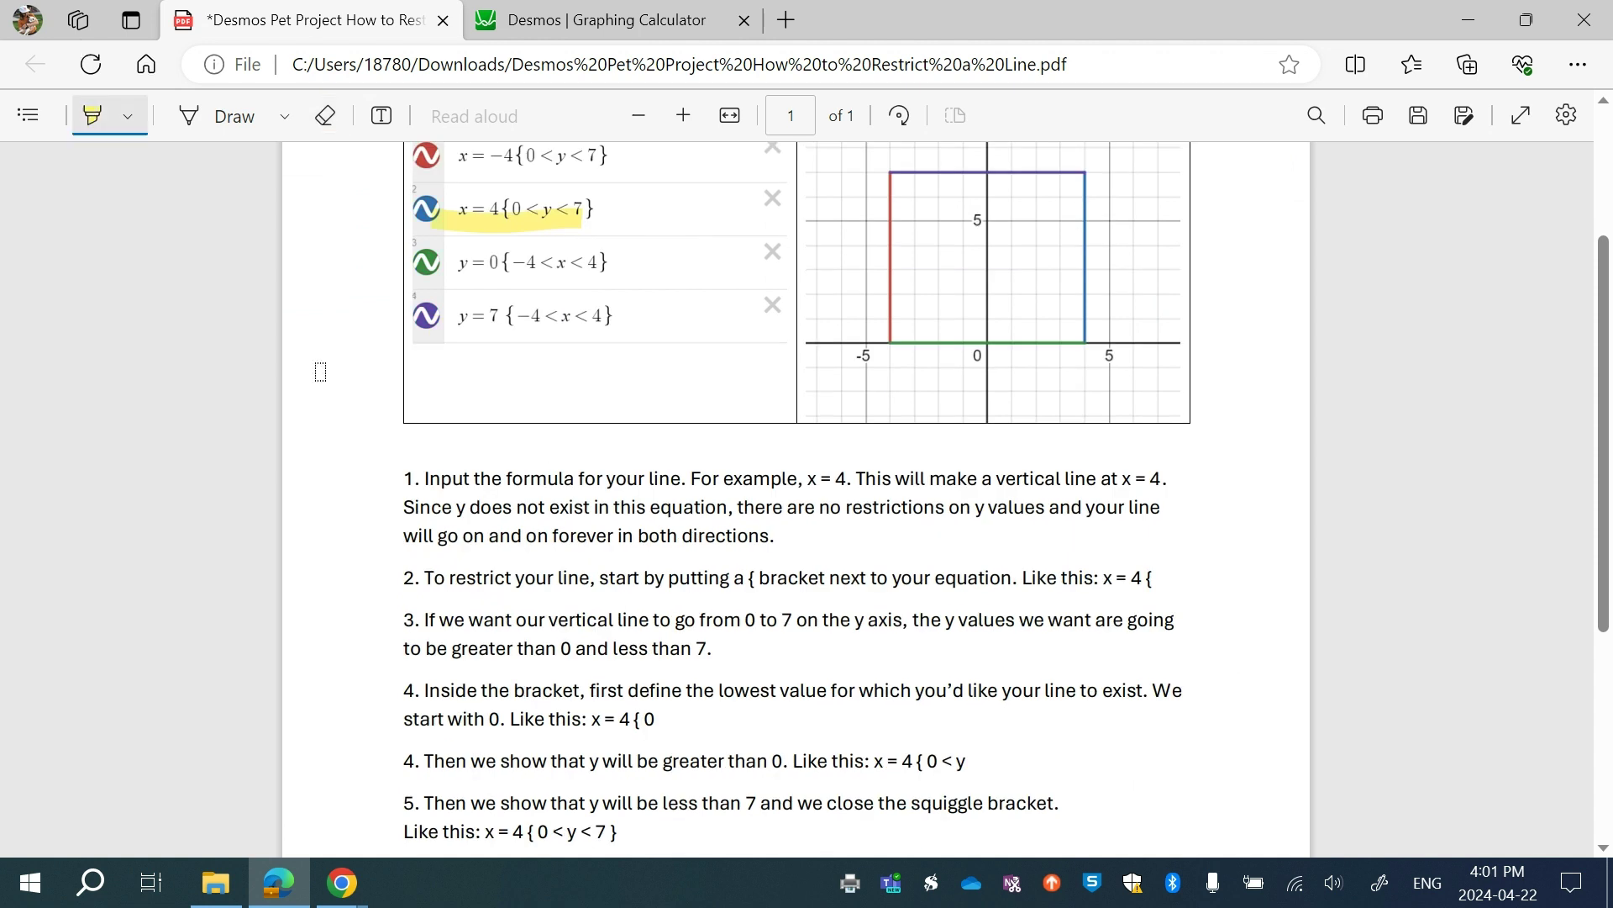
mouse_move(422, 571)
mouse_down()
mouse_move(674, 560)
mouse_move(744, 580)
mouse_up()
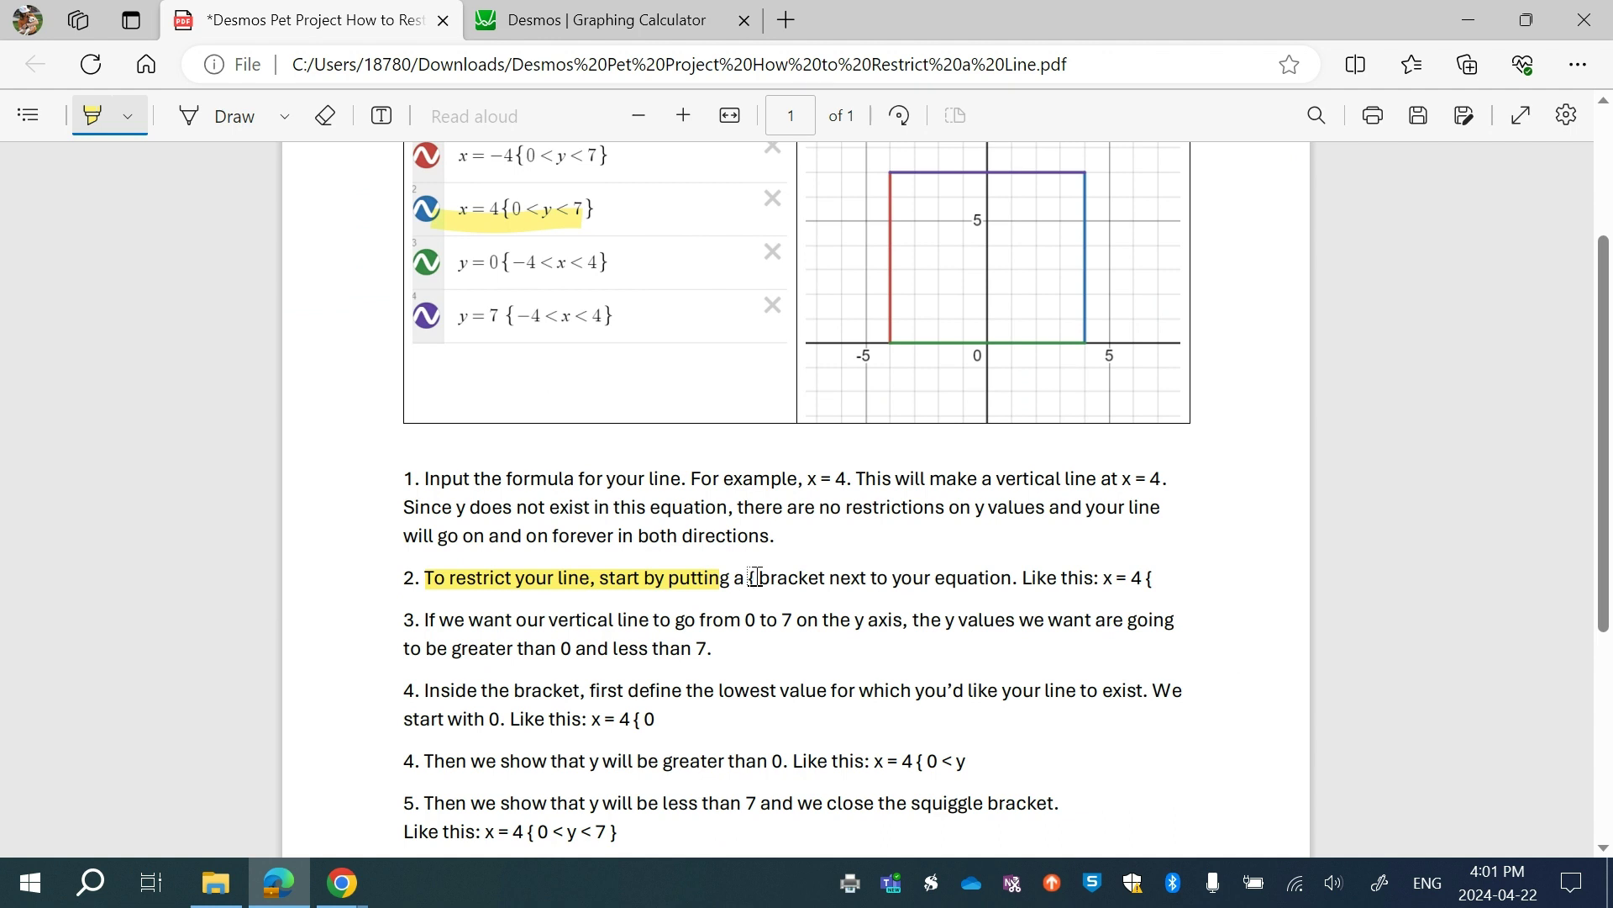
scroll(649, 592, down, 1)
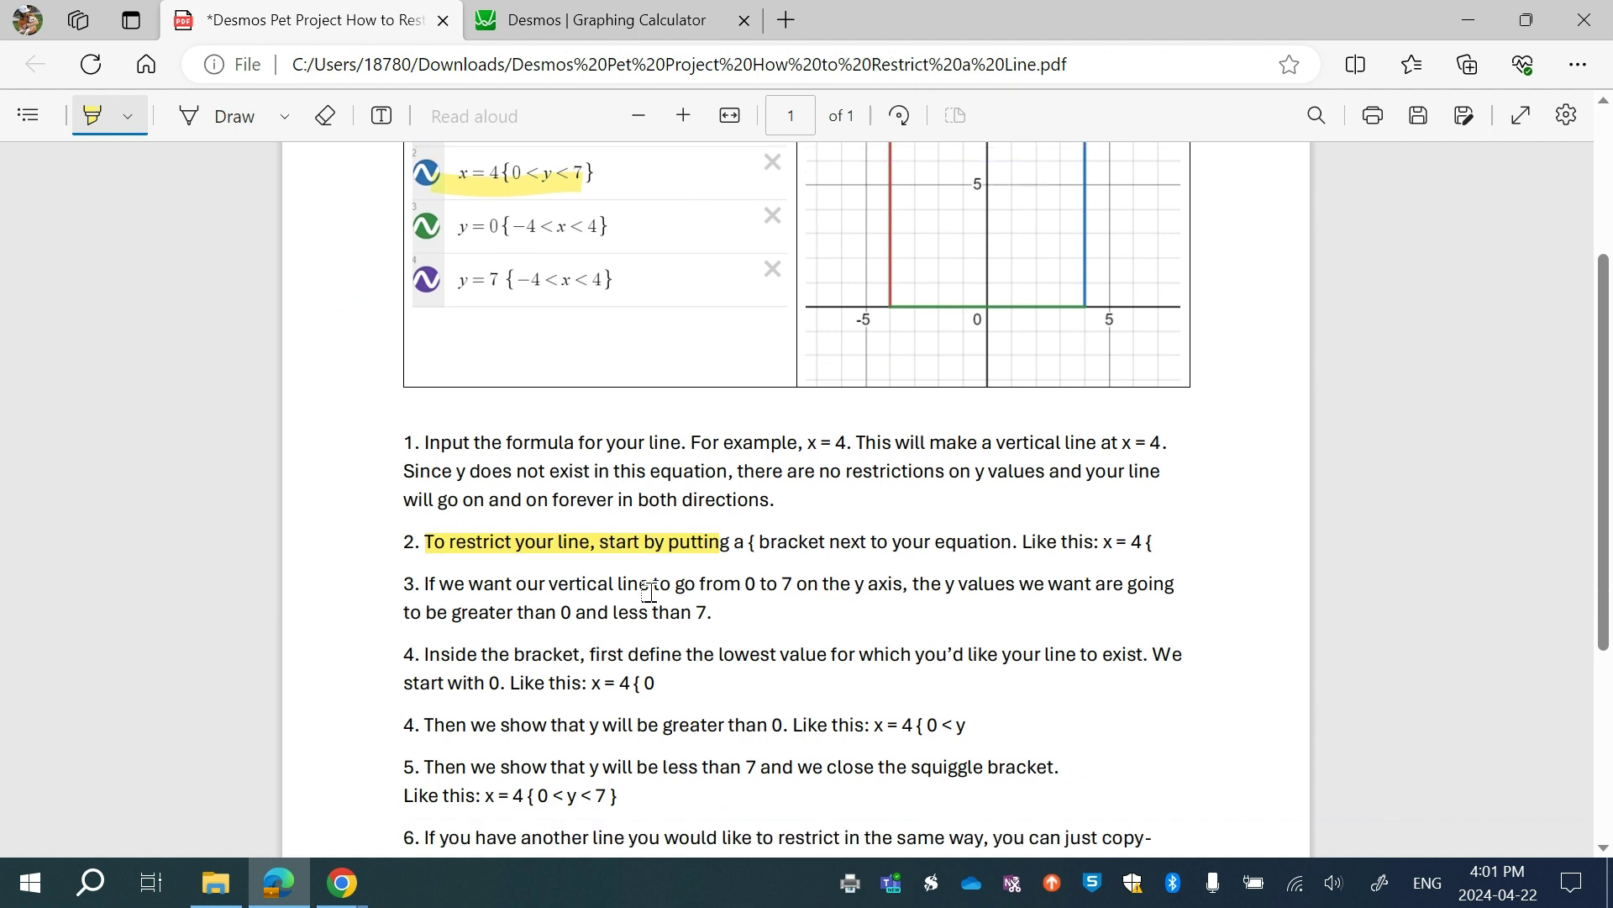
Switch to the Desmos graphing calculator and add an opening curly bracket after x = 4 in the first expression.
click(578, 22)
click(198, 242)
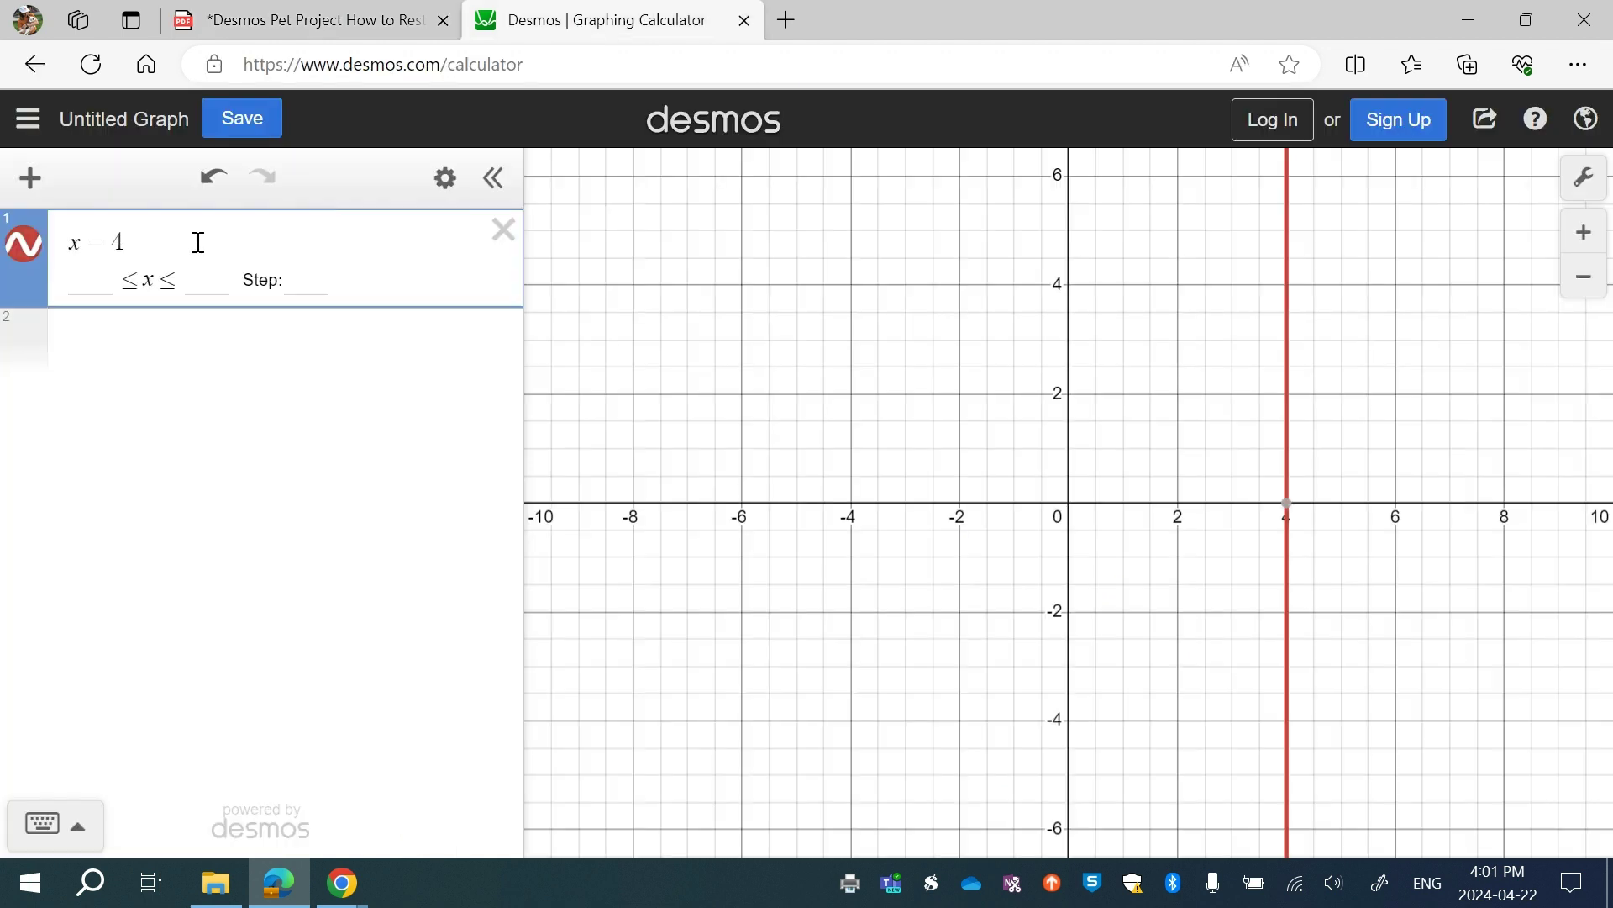
text({)
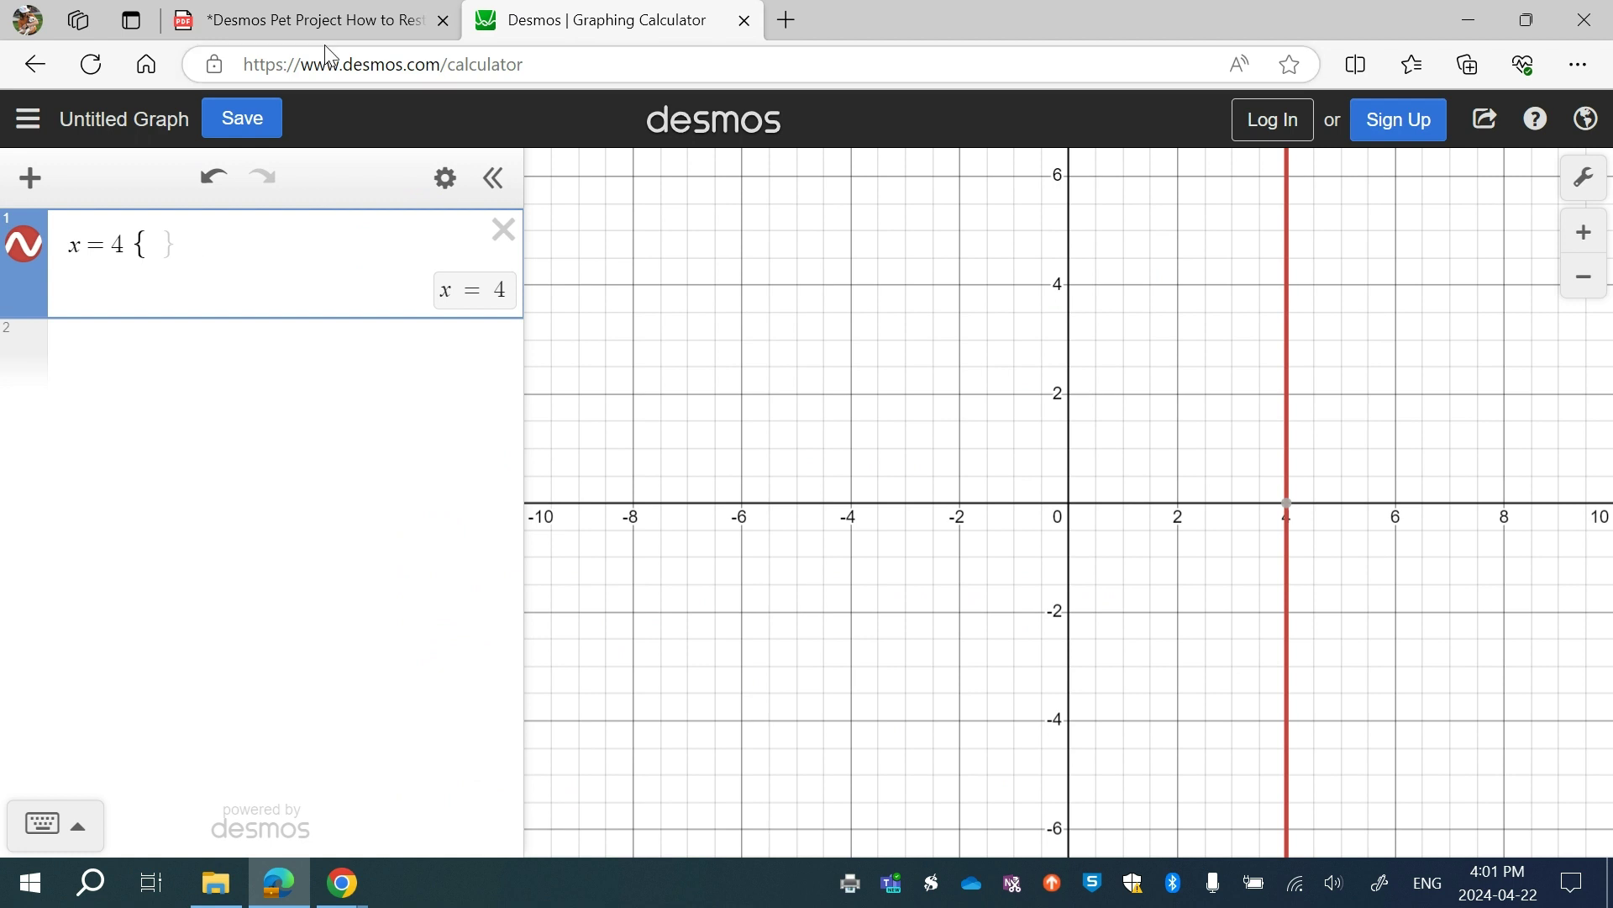
Switch to the instructions PDF and highlight "If we want our vertical line" in instruction 3.
click(333, 22)
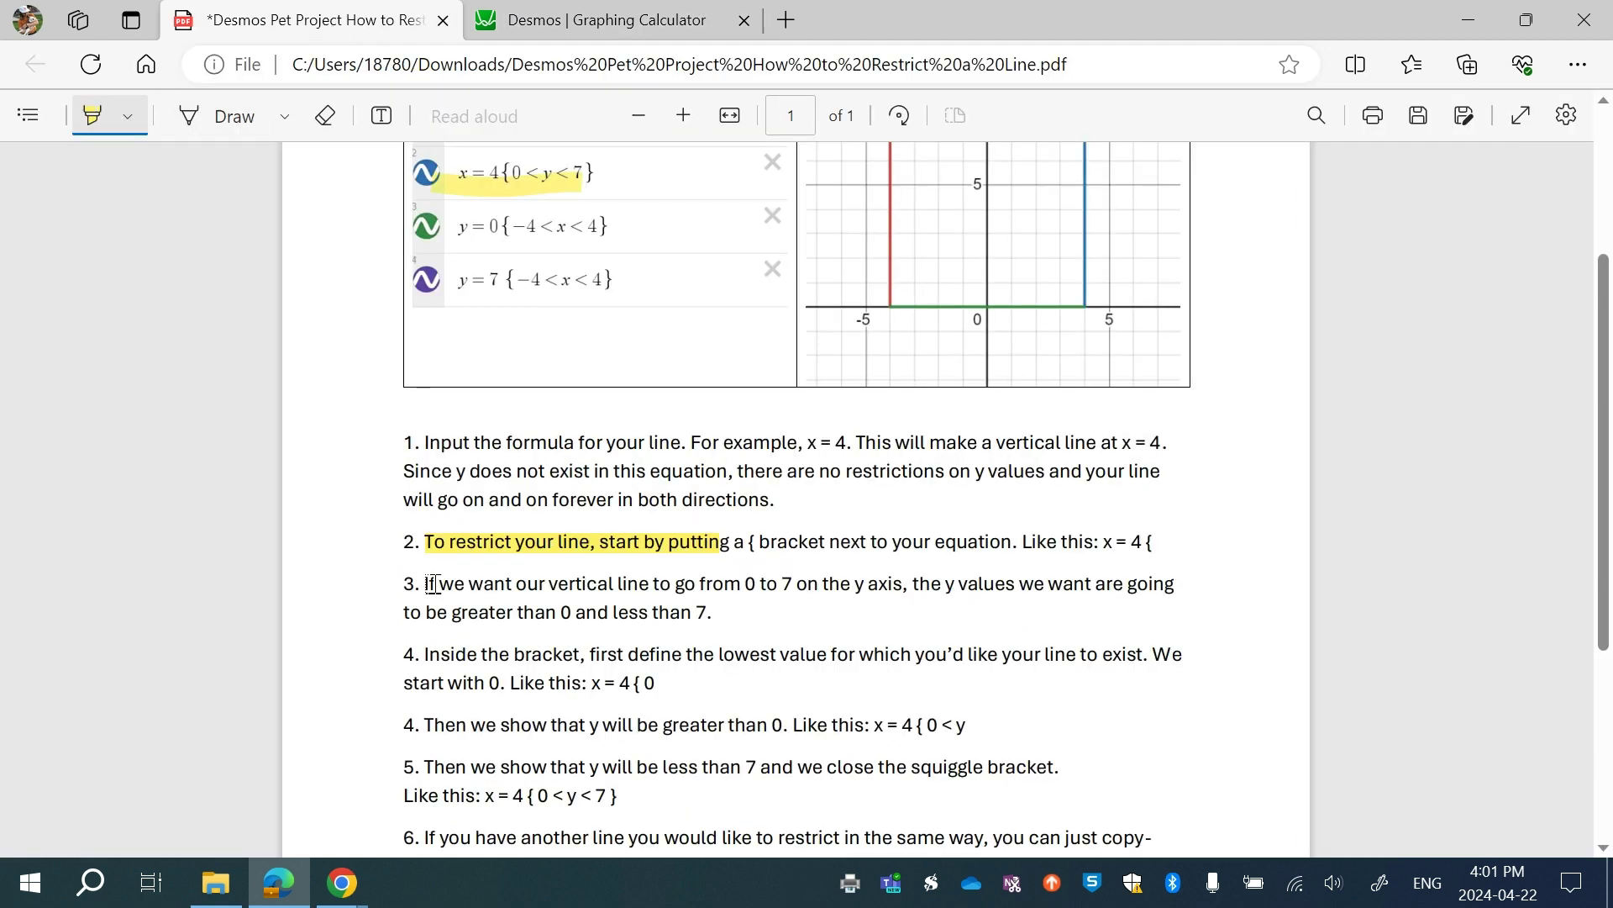
drag(432, 583, 648, 584)
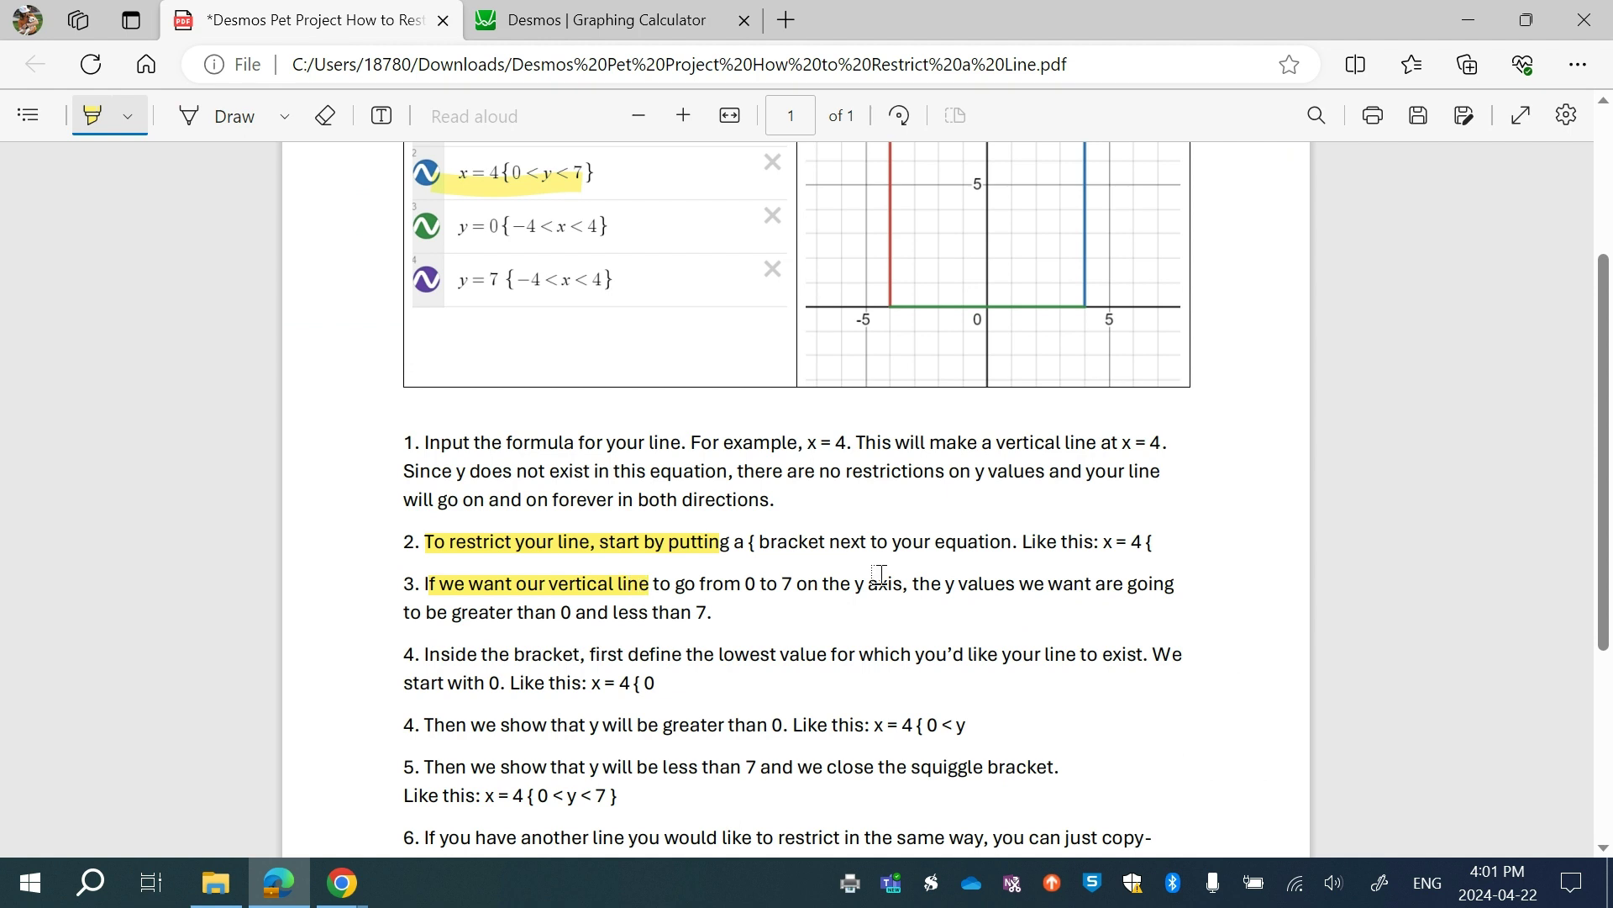
Highlight both endpoints and the length of the graph's x = 4 side, plus "0 and less than 7." in instruction 3.
scroll(862, 566, up, 1)
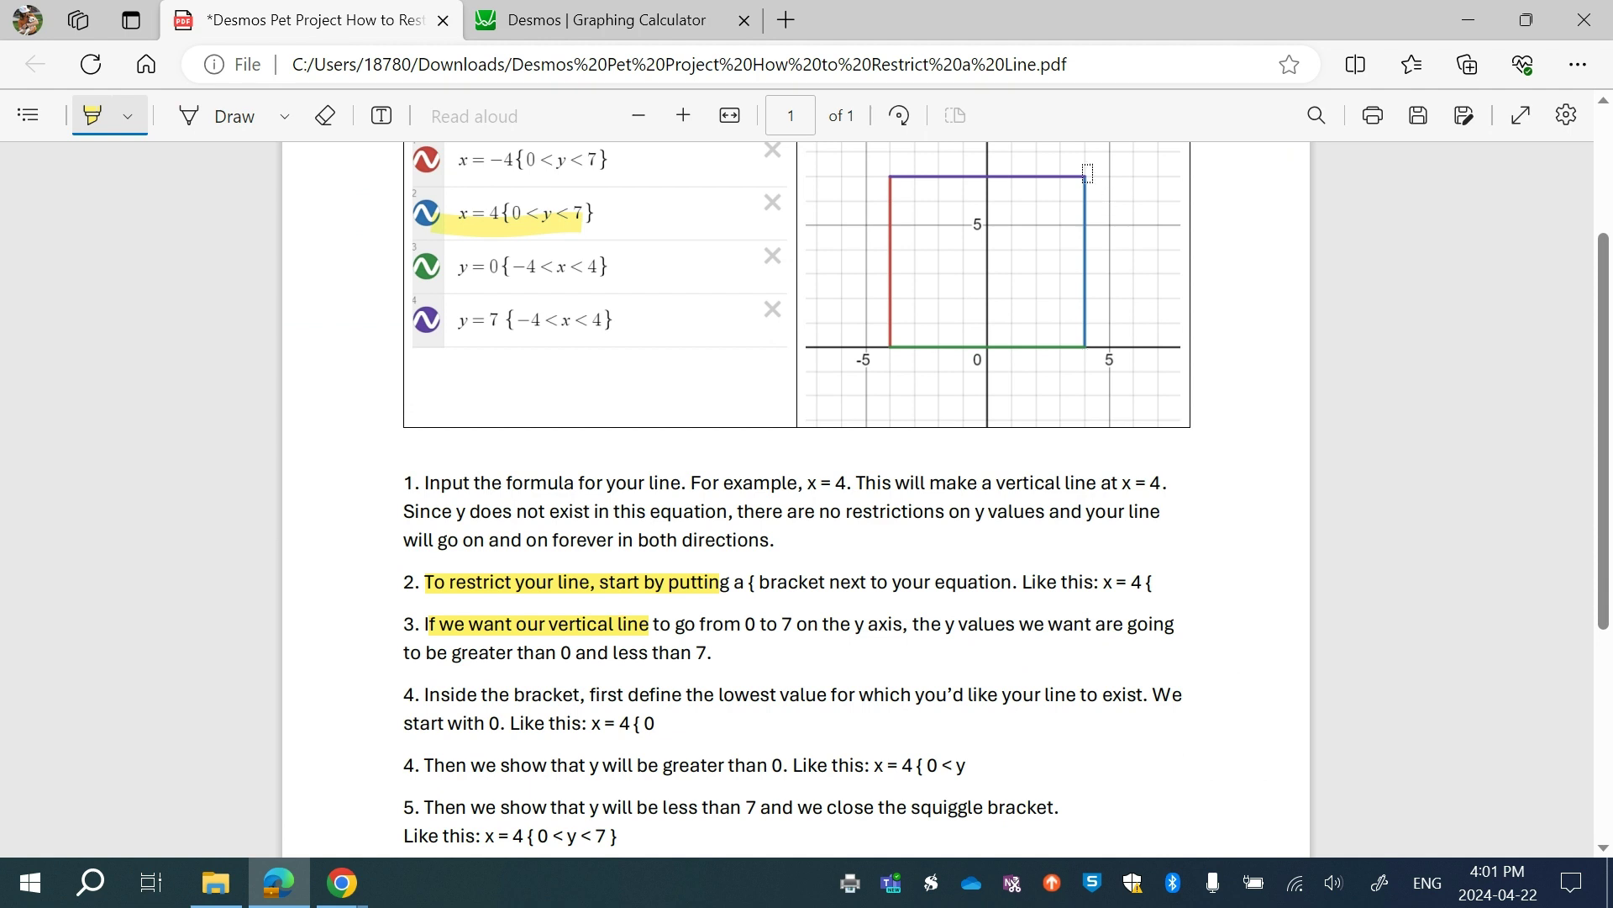
drag(1088, 173, 1073, 178)
drag(1087, 348, 1056, 354)
drag(1093, 327, 1093, 187)
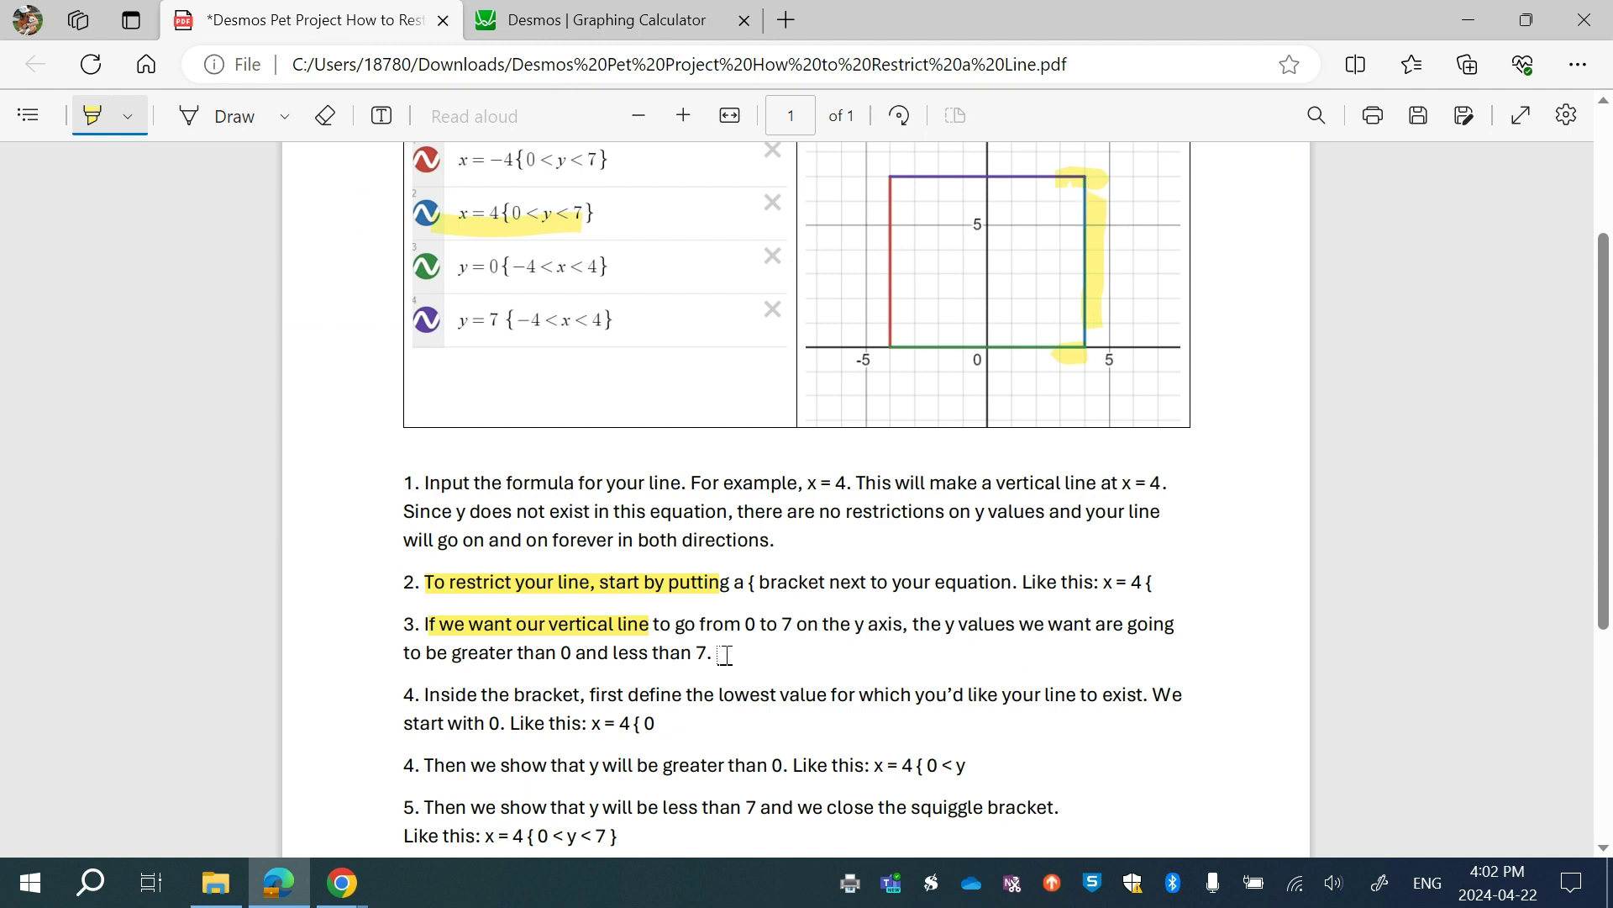
drag(725, 655, 578, 654)
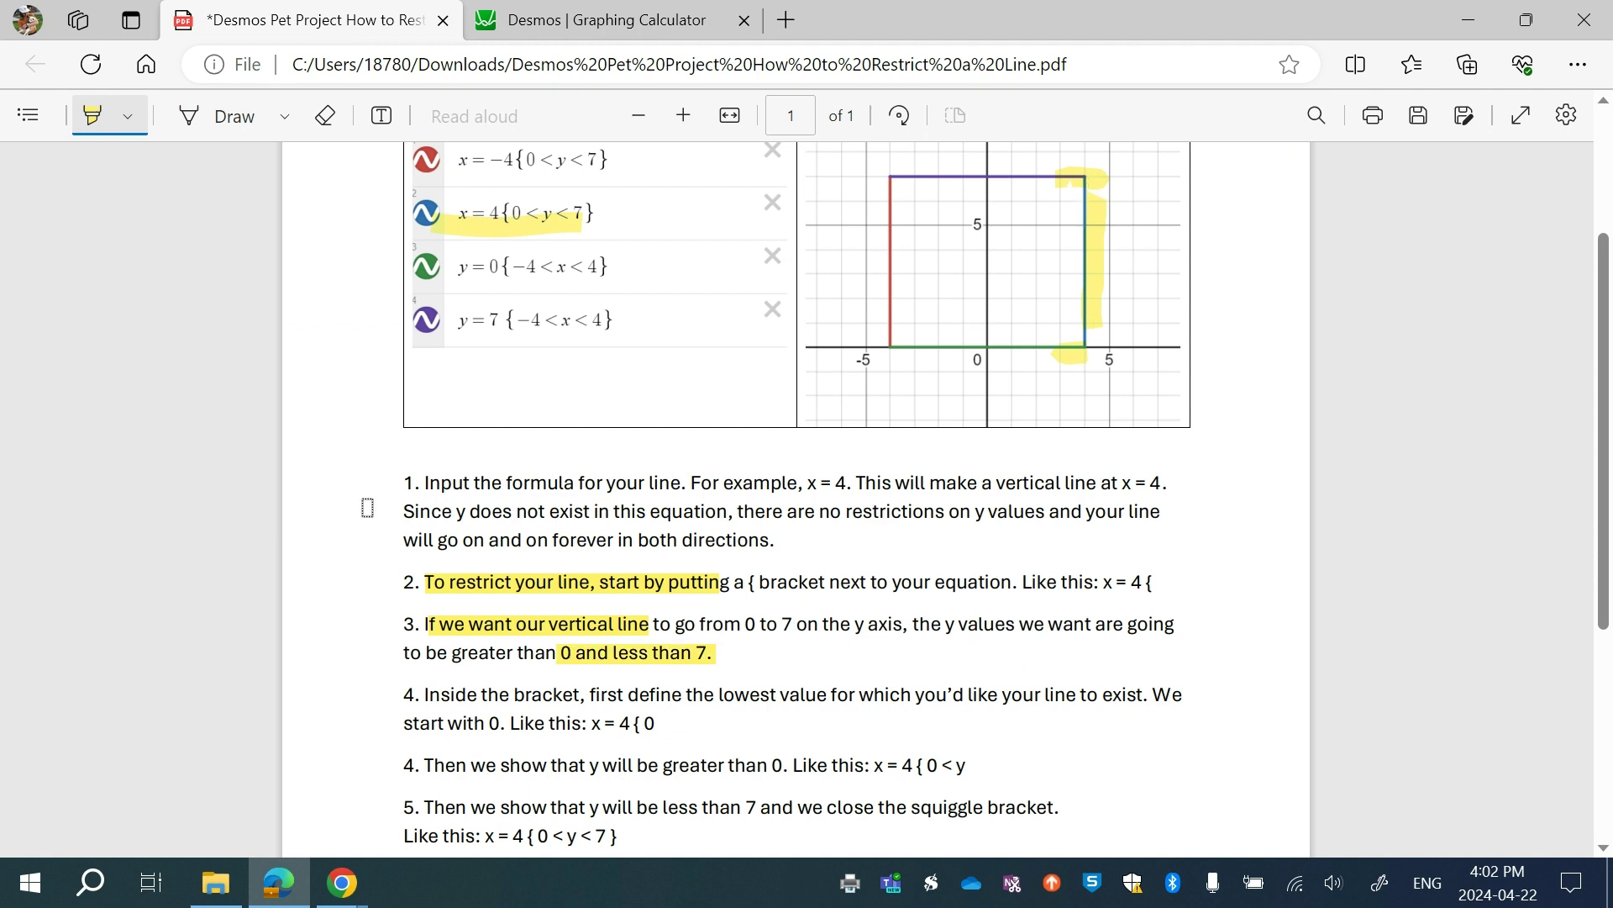
Handwrite the inequalities 0 < y and y < 7 beside instruction 3 with the Draw tool, and erase both.
key(alt+d)
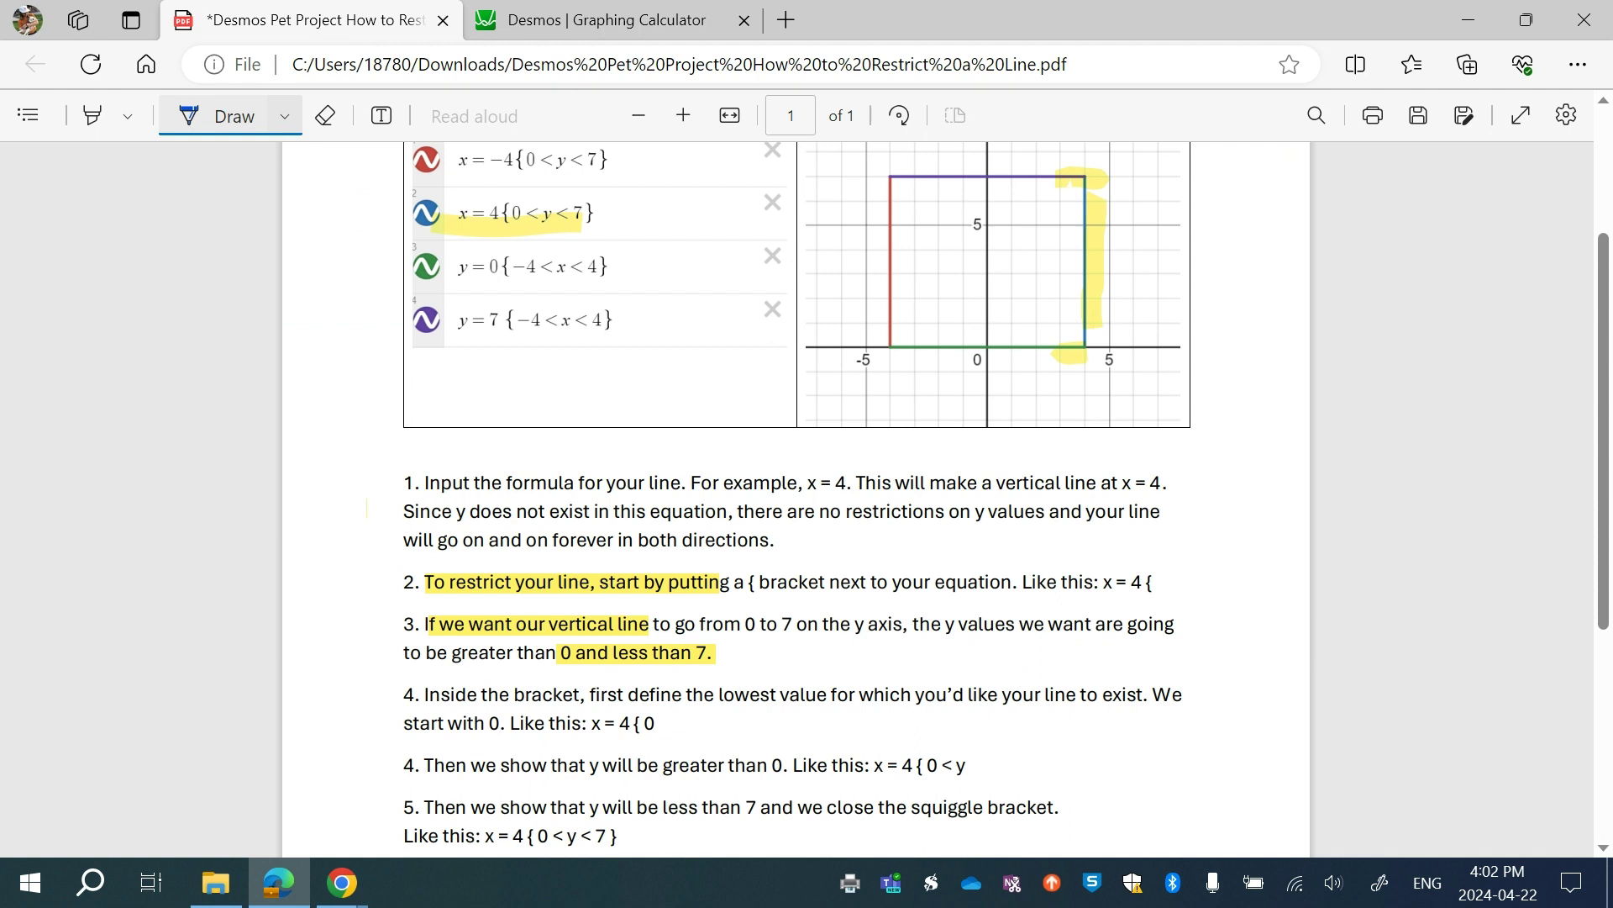
drag(853, 652, 871, 671)
mouse_move(885, 646)
mouse_down()
mouse_move(868, 691)
mouse_move(815, 669)
mouse_move(841, 676)
mouse_up()
drag(795, 648, 798, 657)
drag(825, 672, 832, 661)
mouse_move(976, 653)
mouse_down()
mouse_move(988, 678)
mouse_move(1049, 666)
mouse_move(1079, 682)
mouse_move(1040, 647)
mouse_move(1047, 666)
mouse_up()
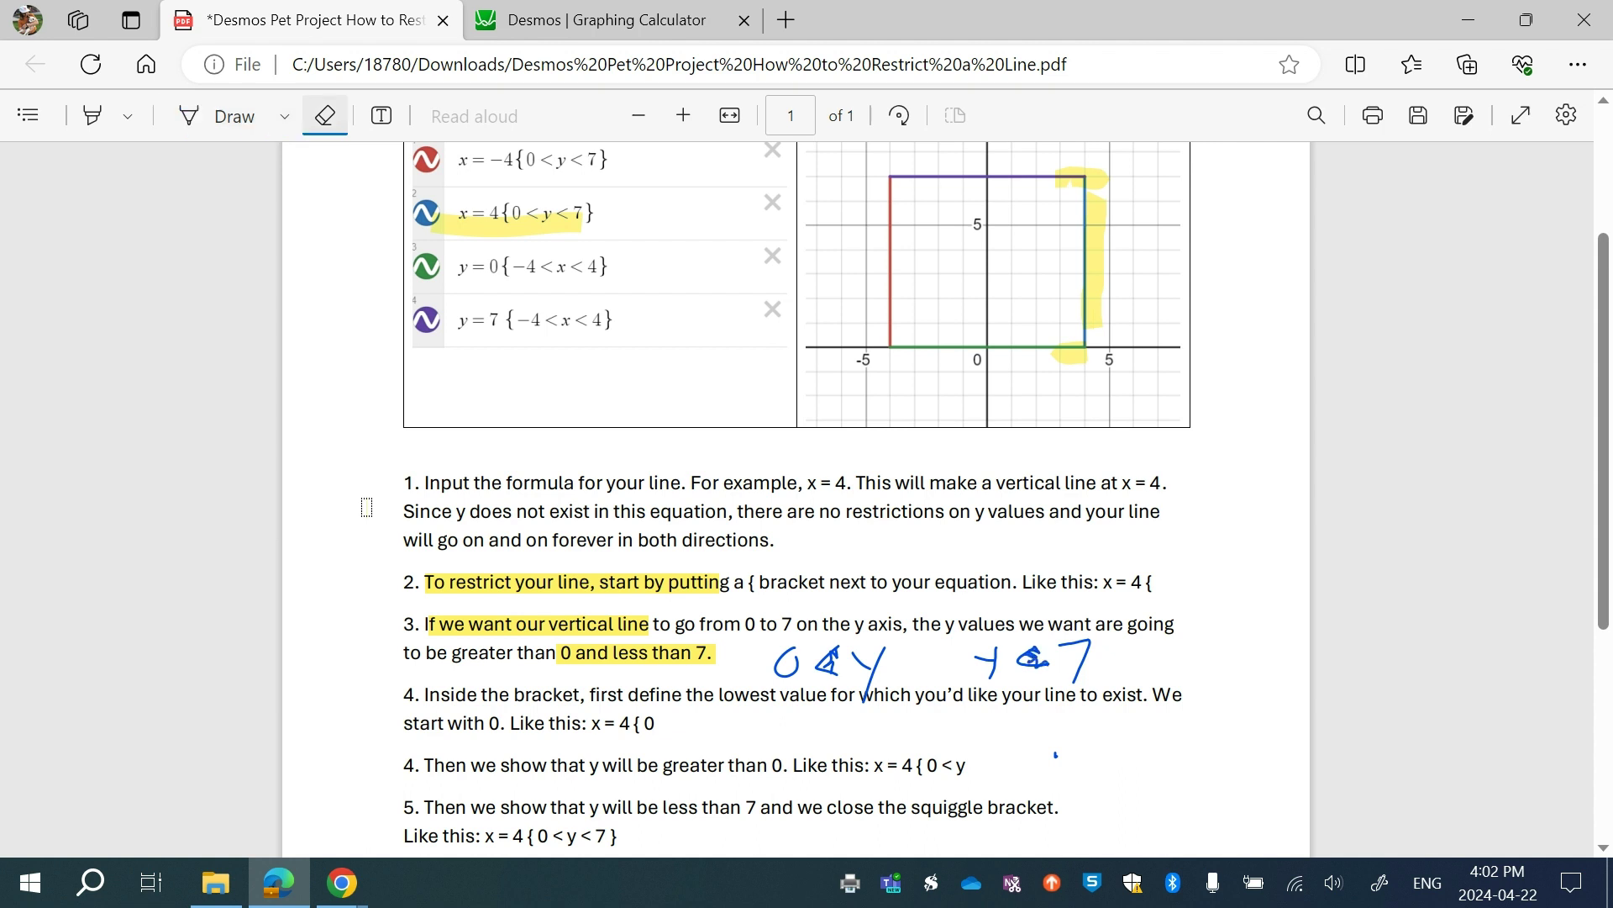
drag(781, 662, 874, 672)
drag(985, 664, 1075, 659)
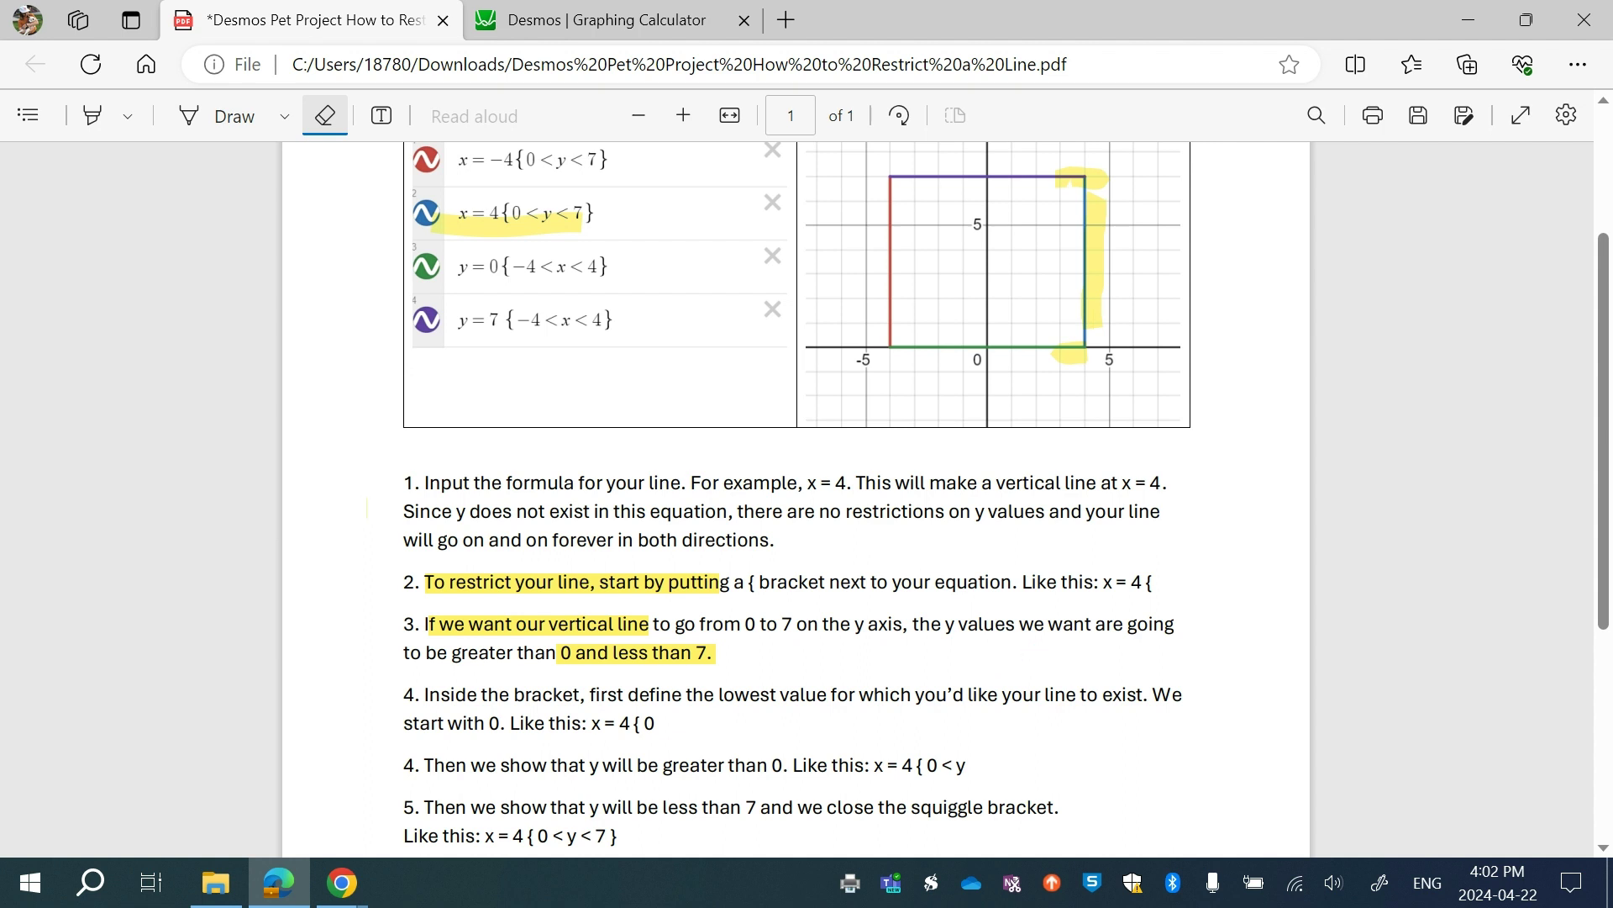
Switch to the Desmos graphing calculator and enter 0 inside the curly bracket after x = 4.
scroll(374, 613, down, 1)
scroll(617, 591, down, 1)
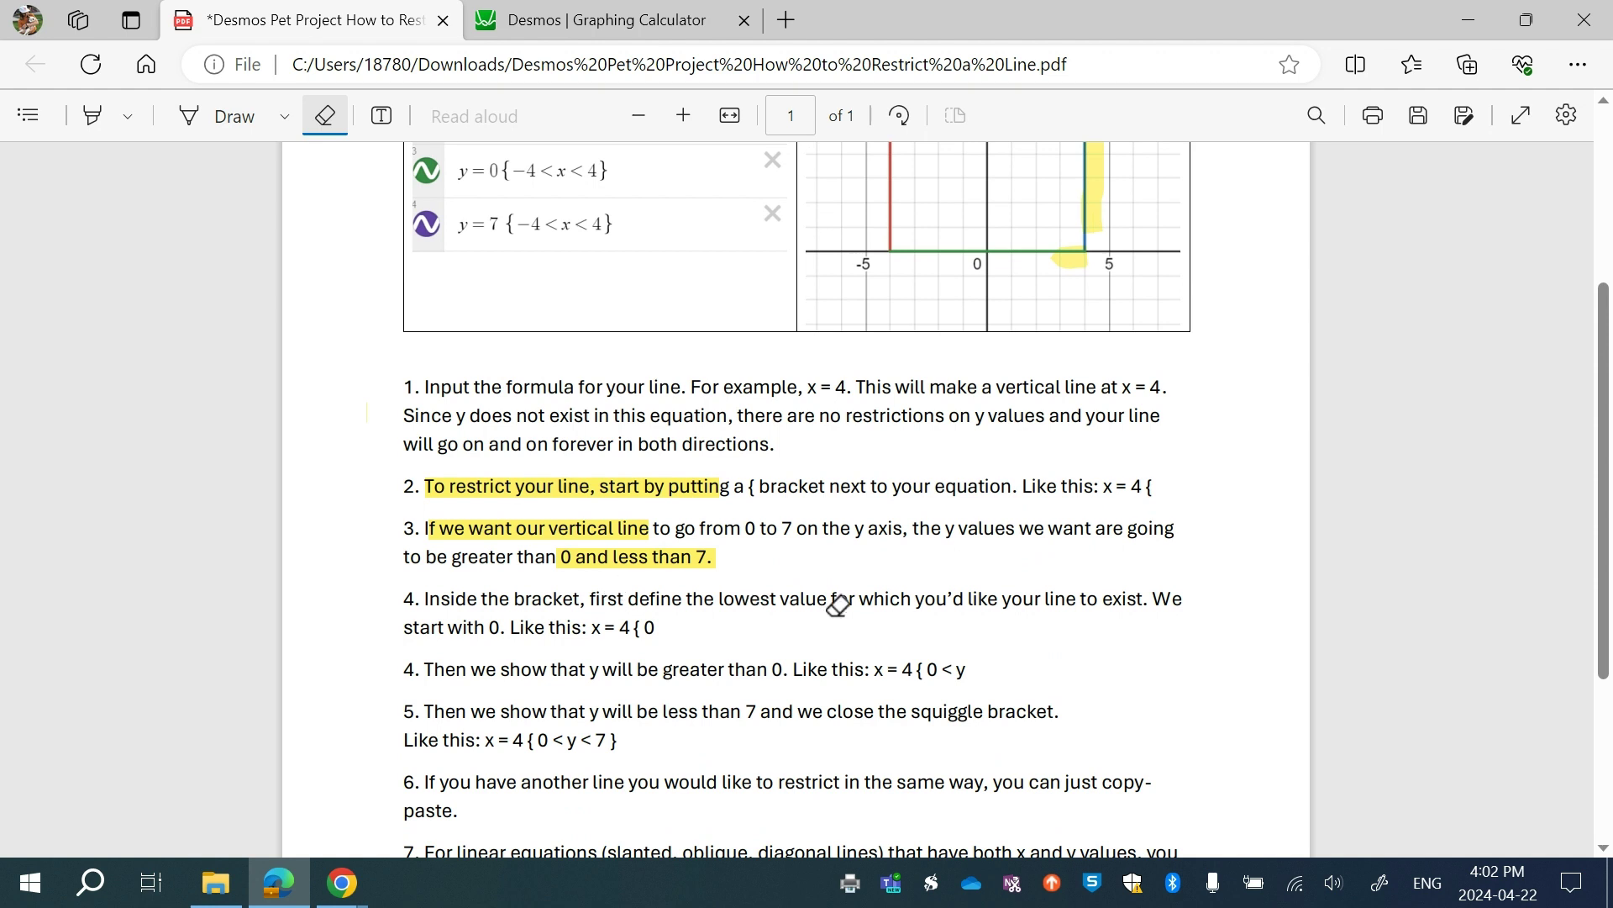
scroll(841, 605, up, 1)
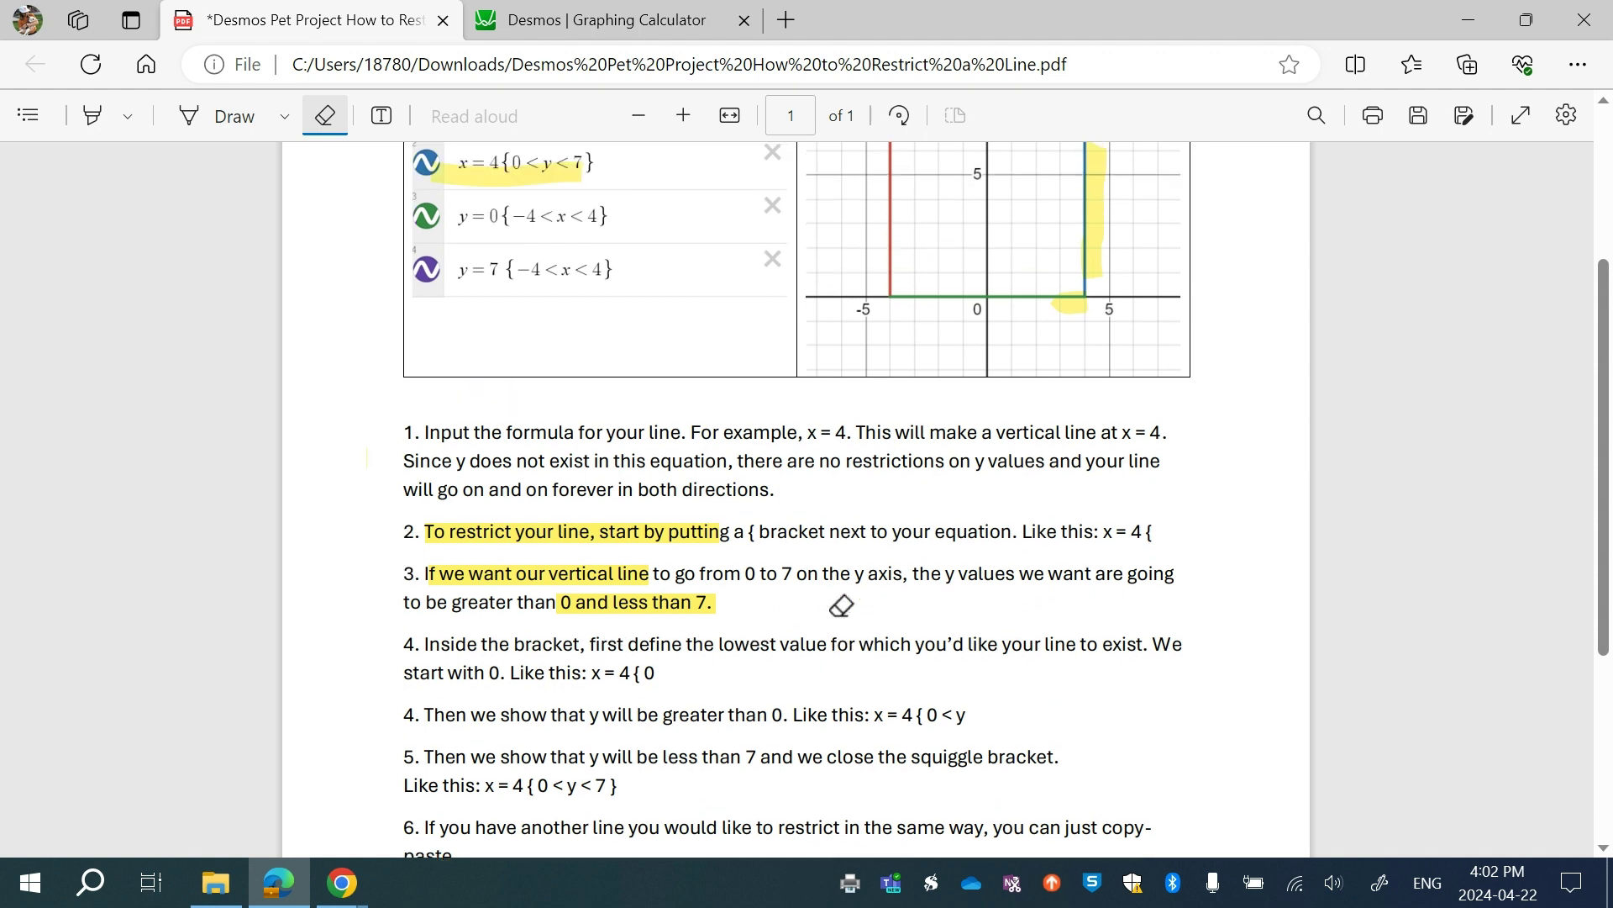
scroll(1092, 319, up, 1)
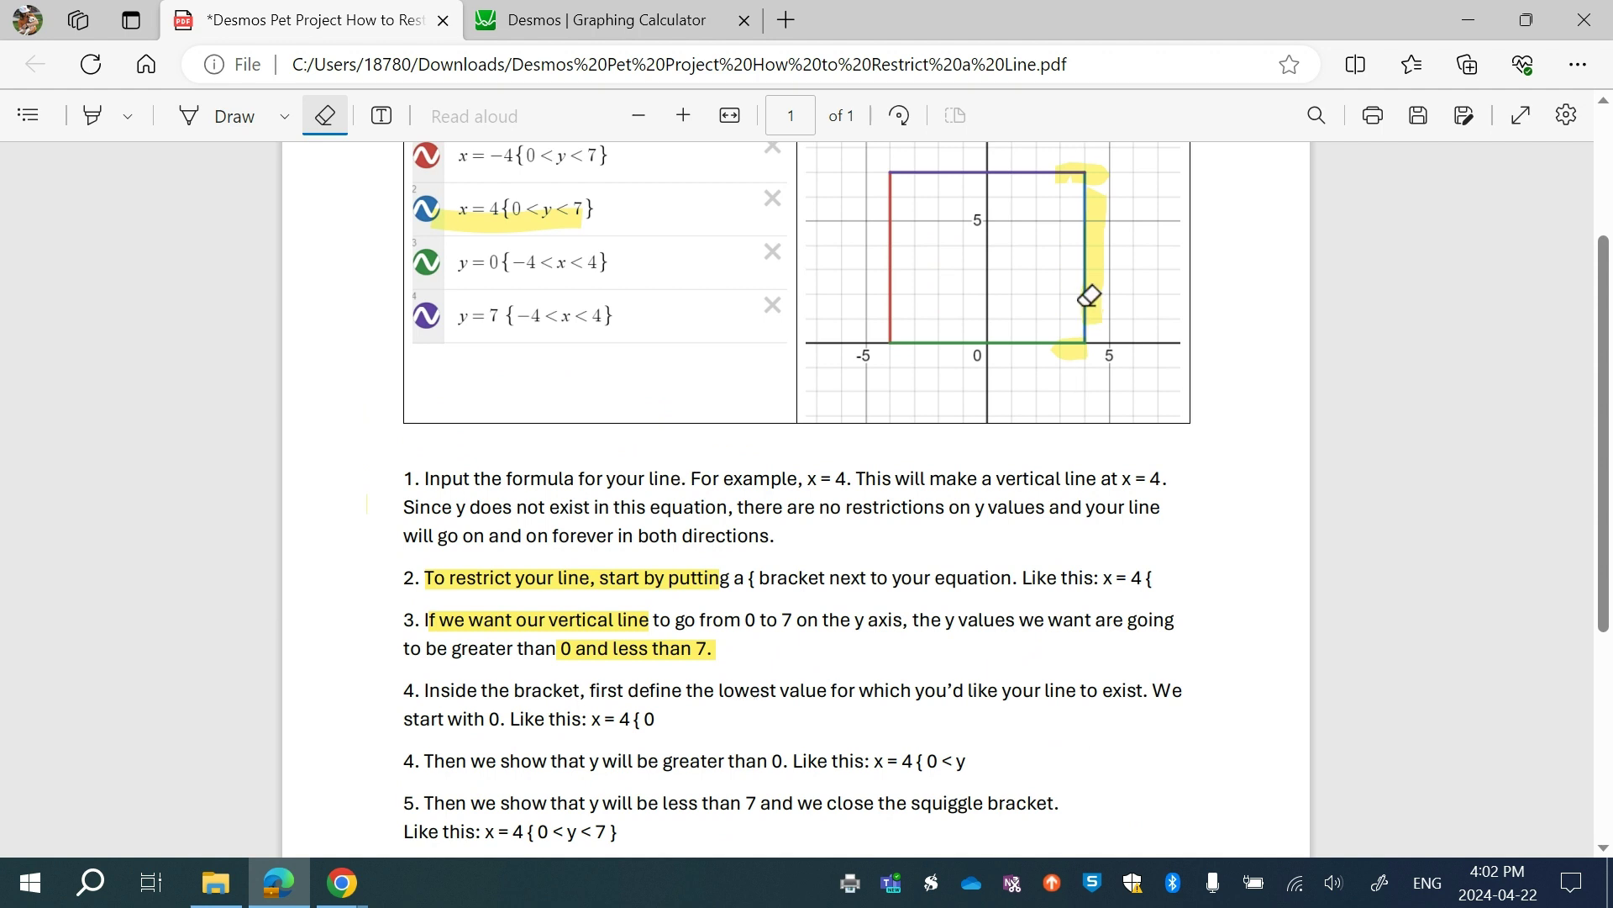
scroll(1084, 320, up, 1)
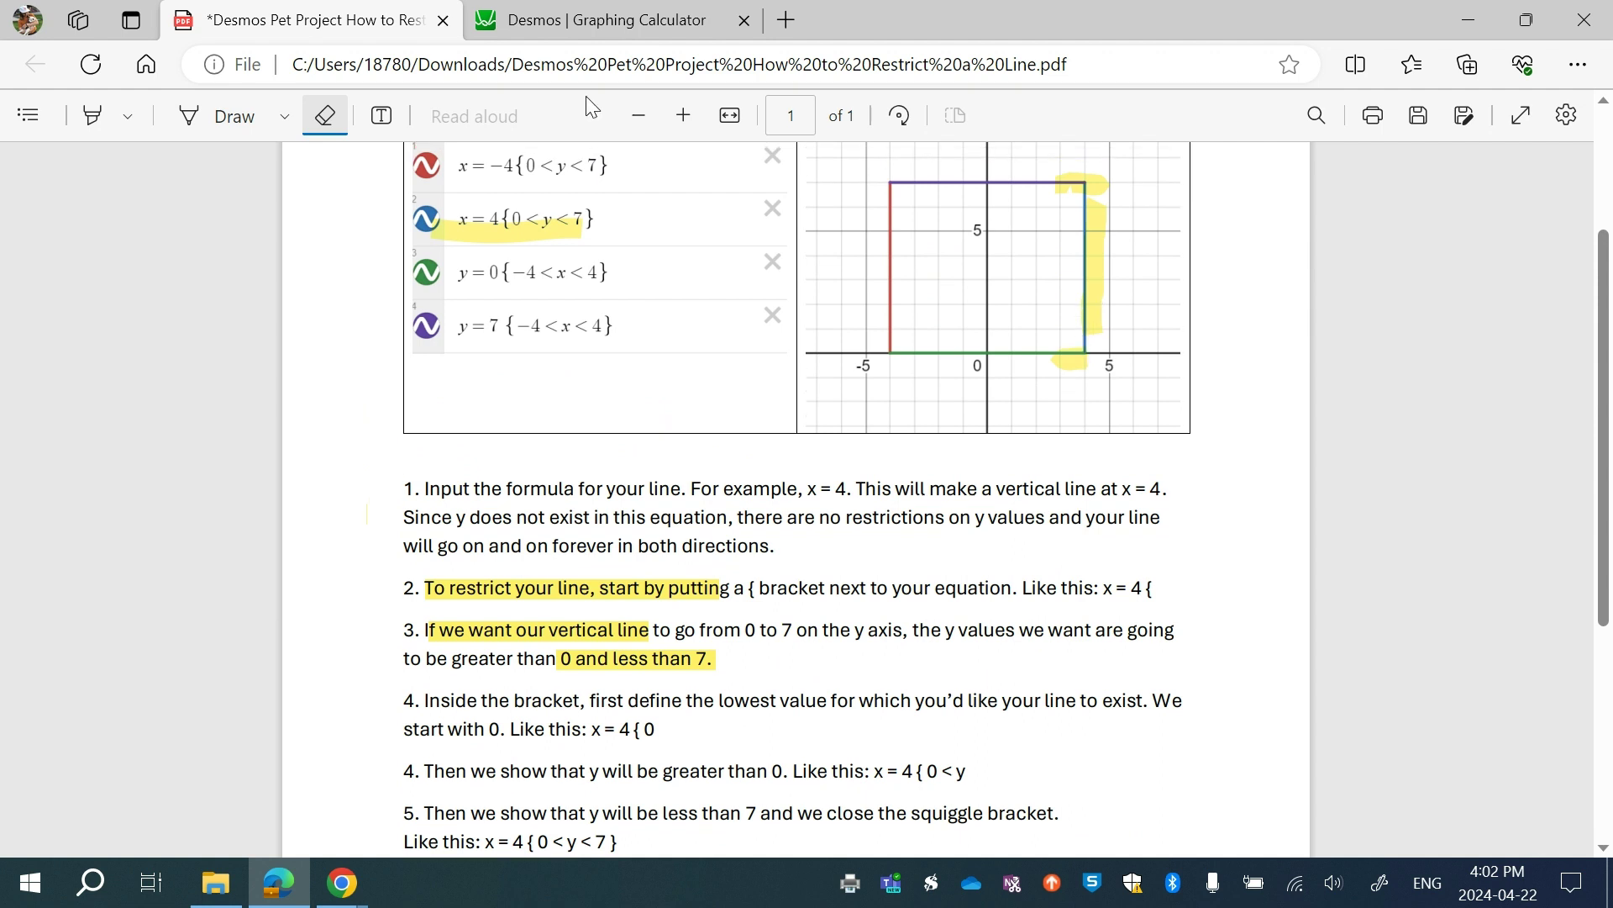
click(605, 19)
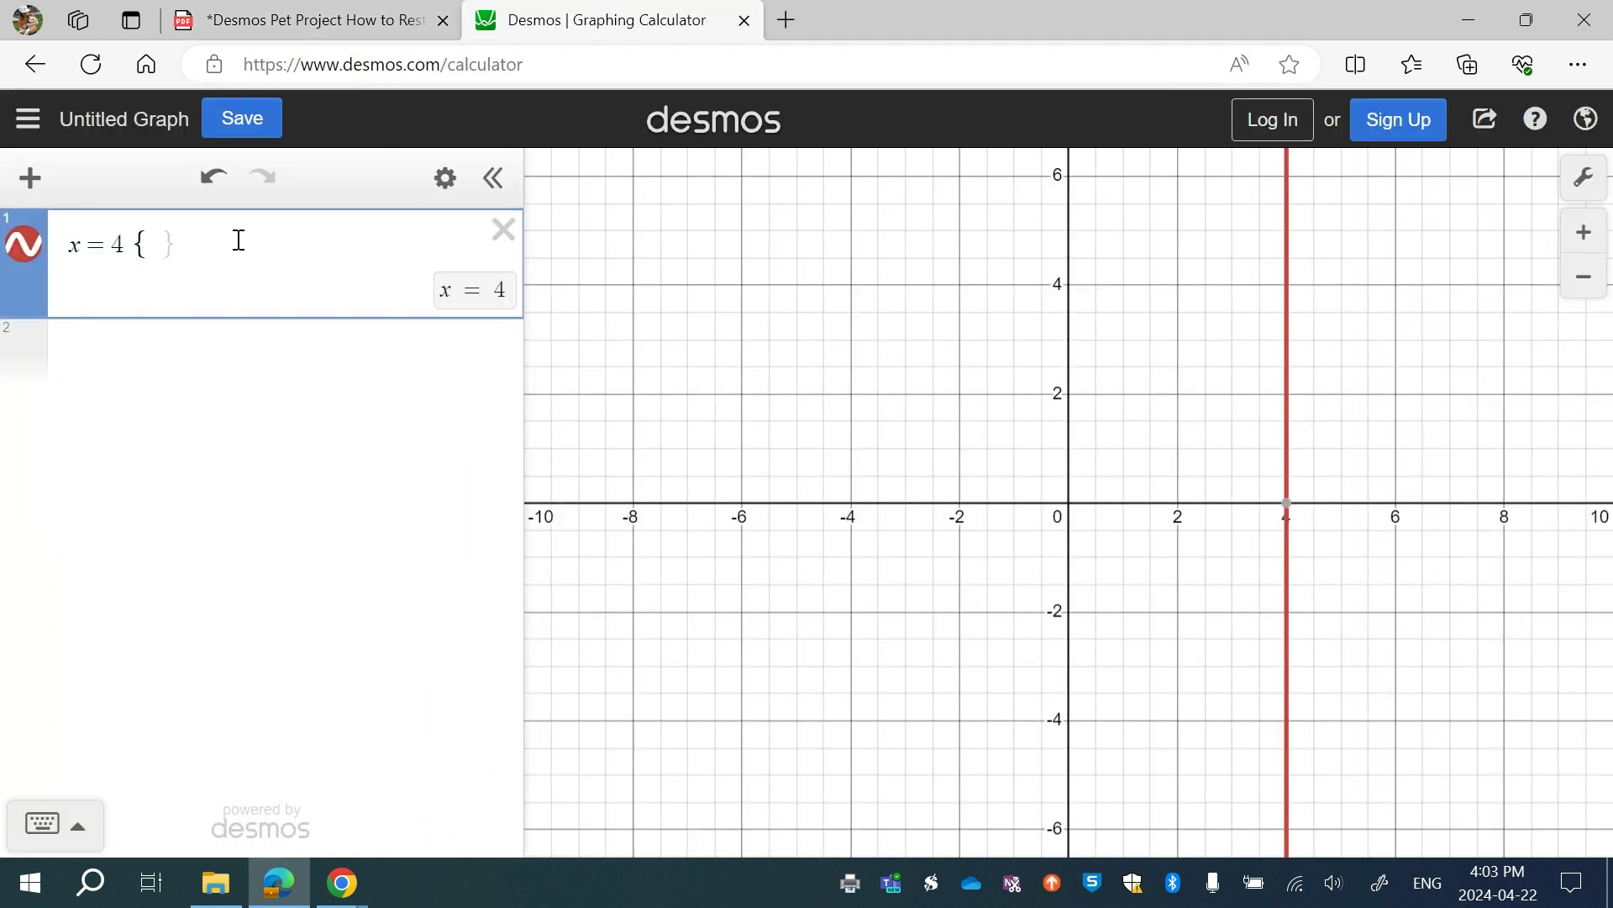
text(0)
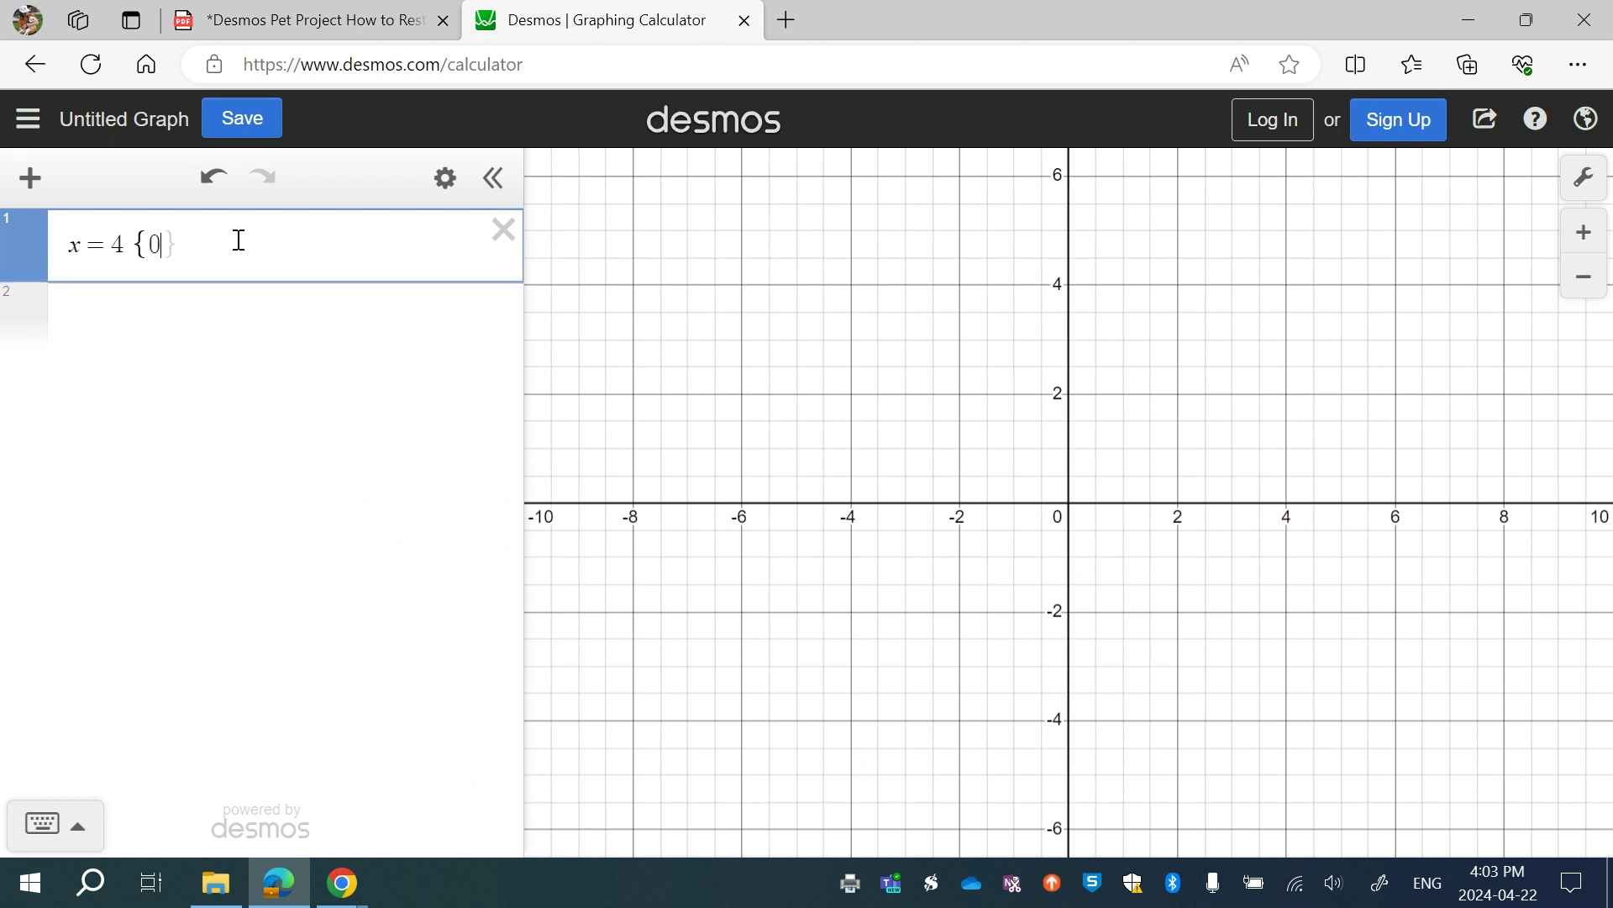
Switch to the instructions PDF and highlight "is: x = 4 { 0" at the end of the first instruction 4.
click(311, 26)
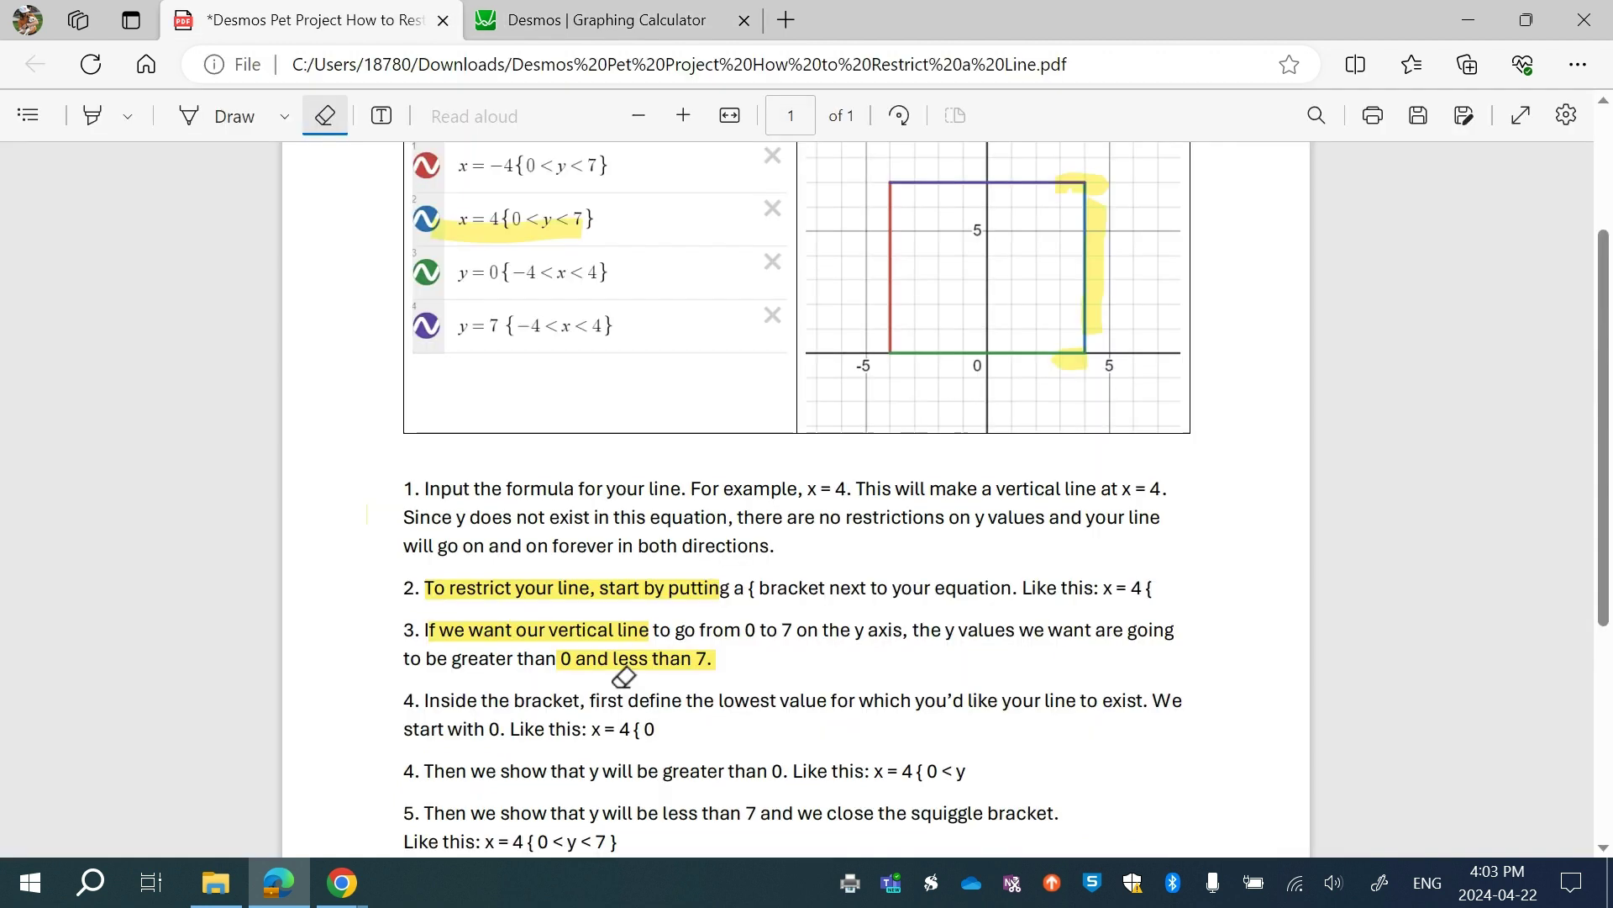
scroll(624, 677, down, 1)
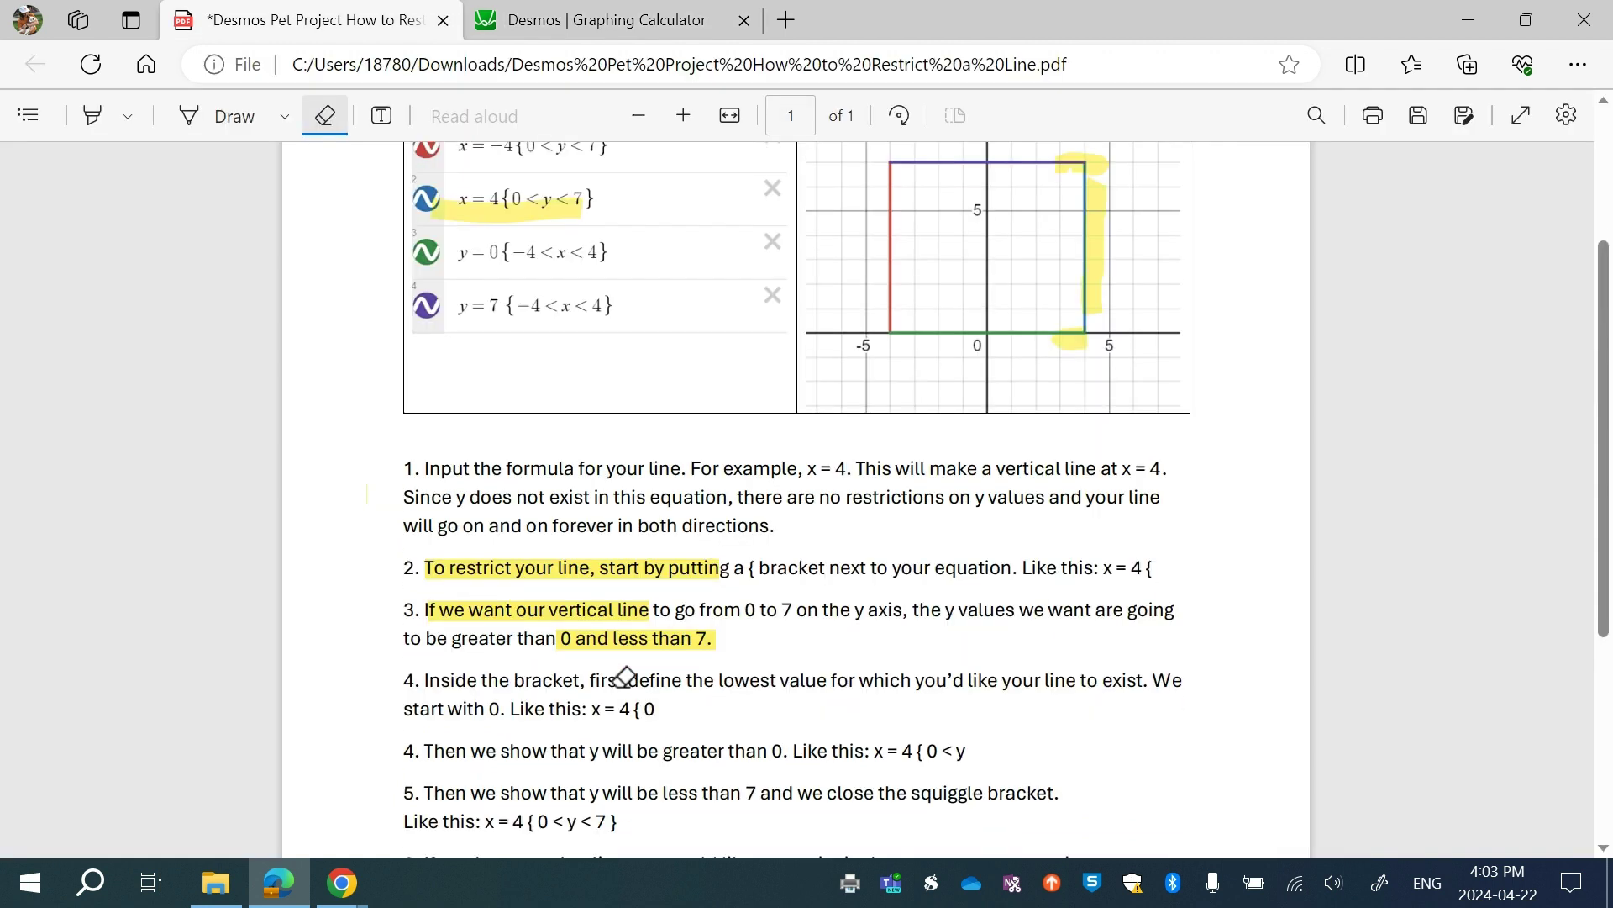
click(92, 116)
drag(655, 710, 558, 718)
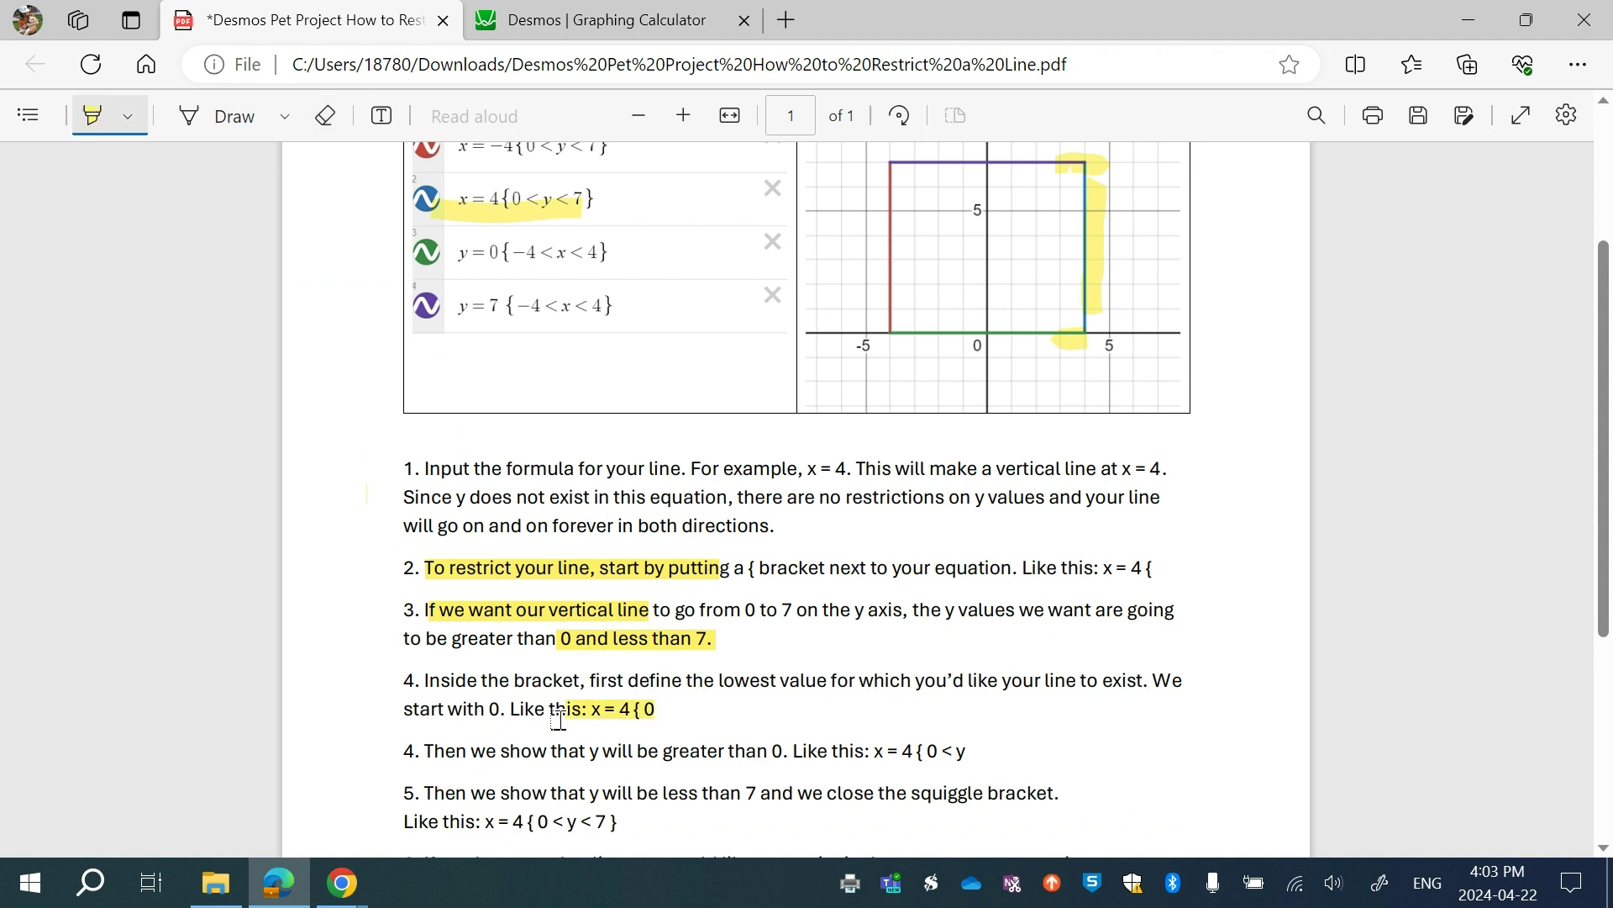
Switch to the Desmos graphing calculator and extend the restriction of x = 4 to 0 < y.
scroll(740, 720, down, 1)
scroll(740, 723, down, 1)
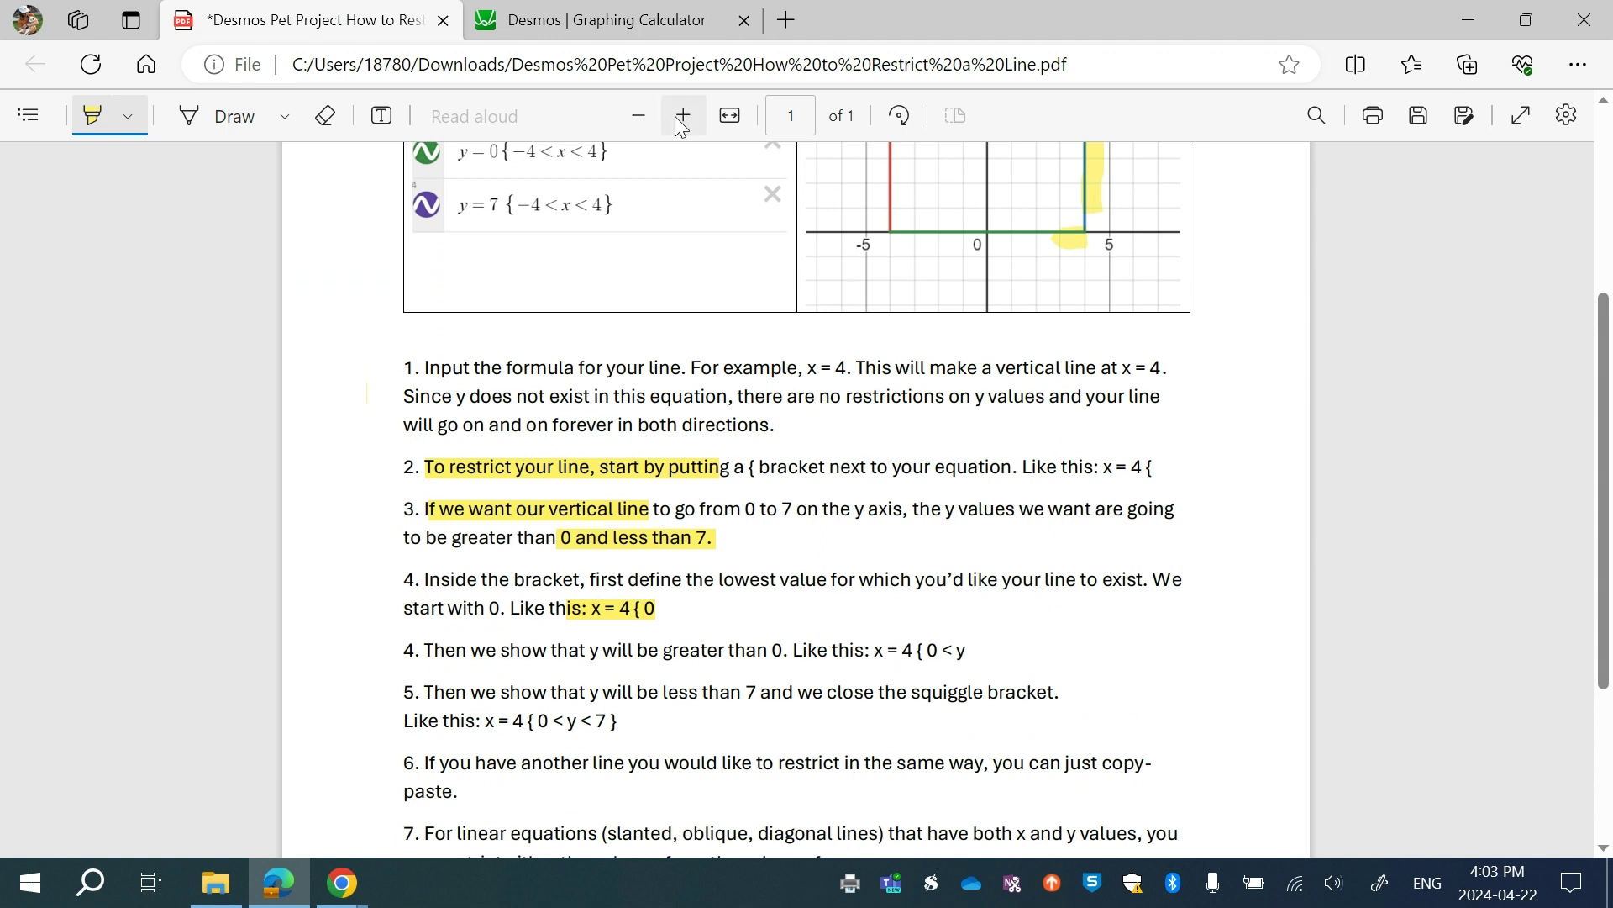
key(ctrl+Tab)
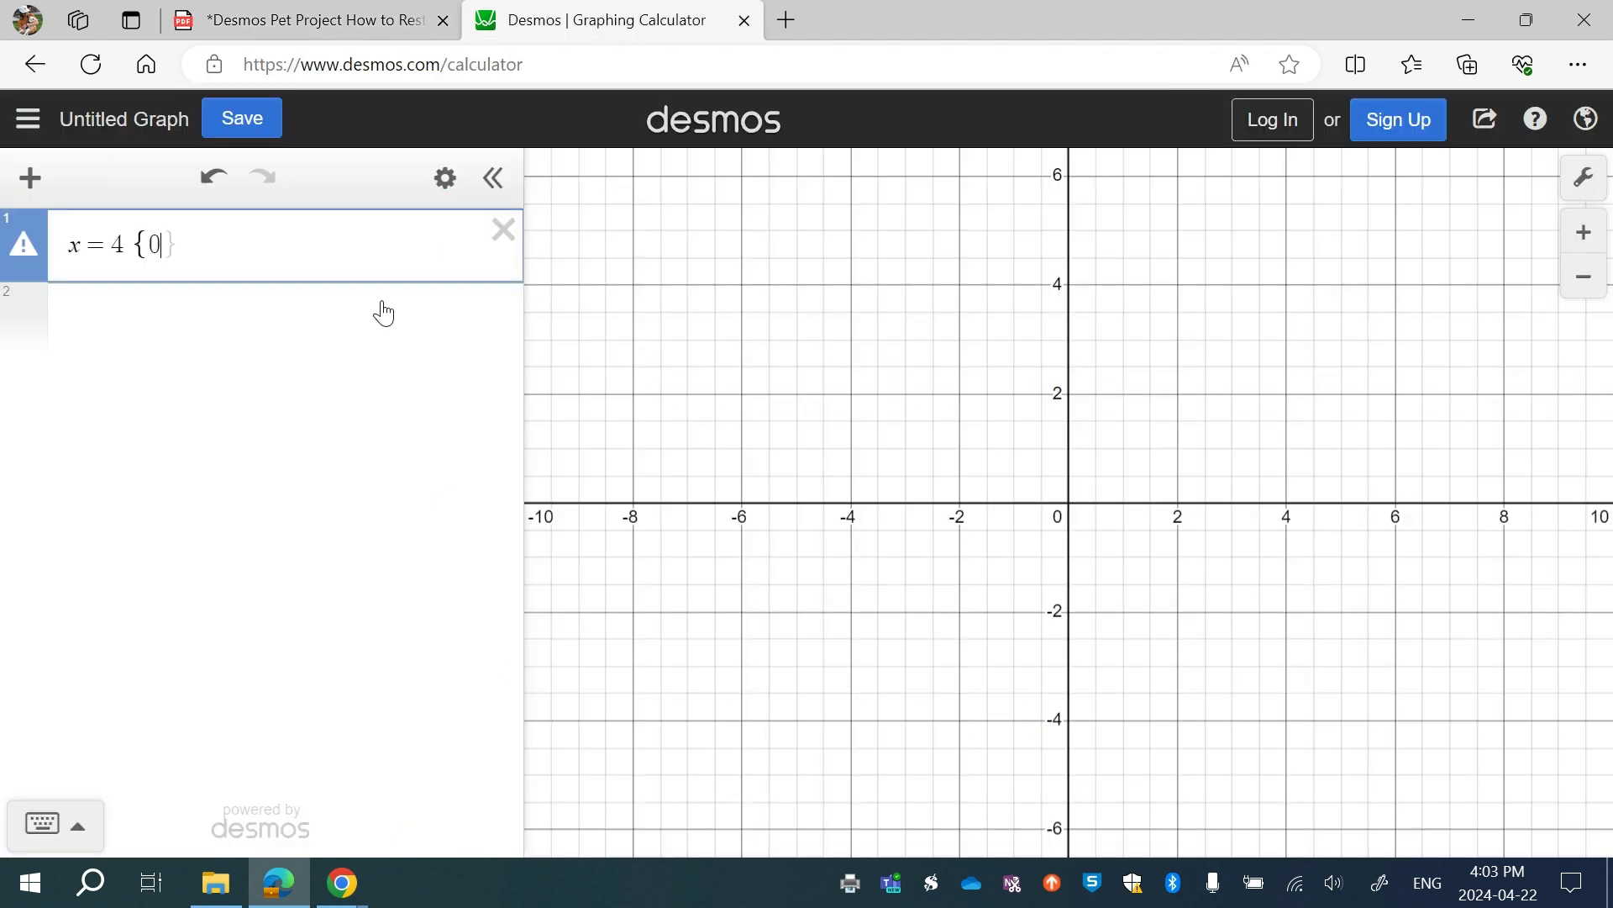
text(< y)
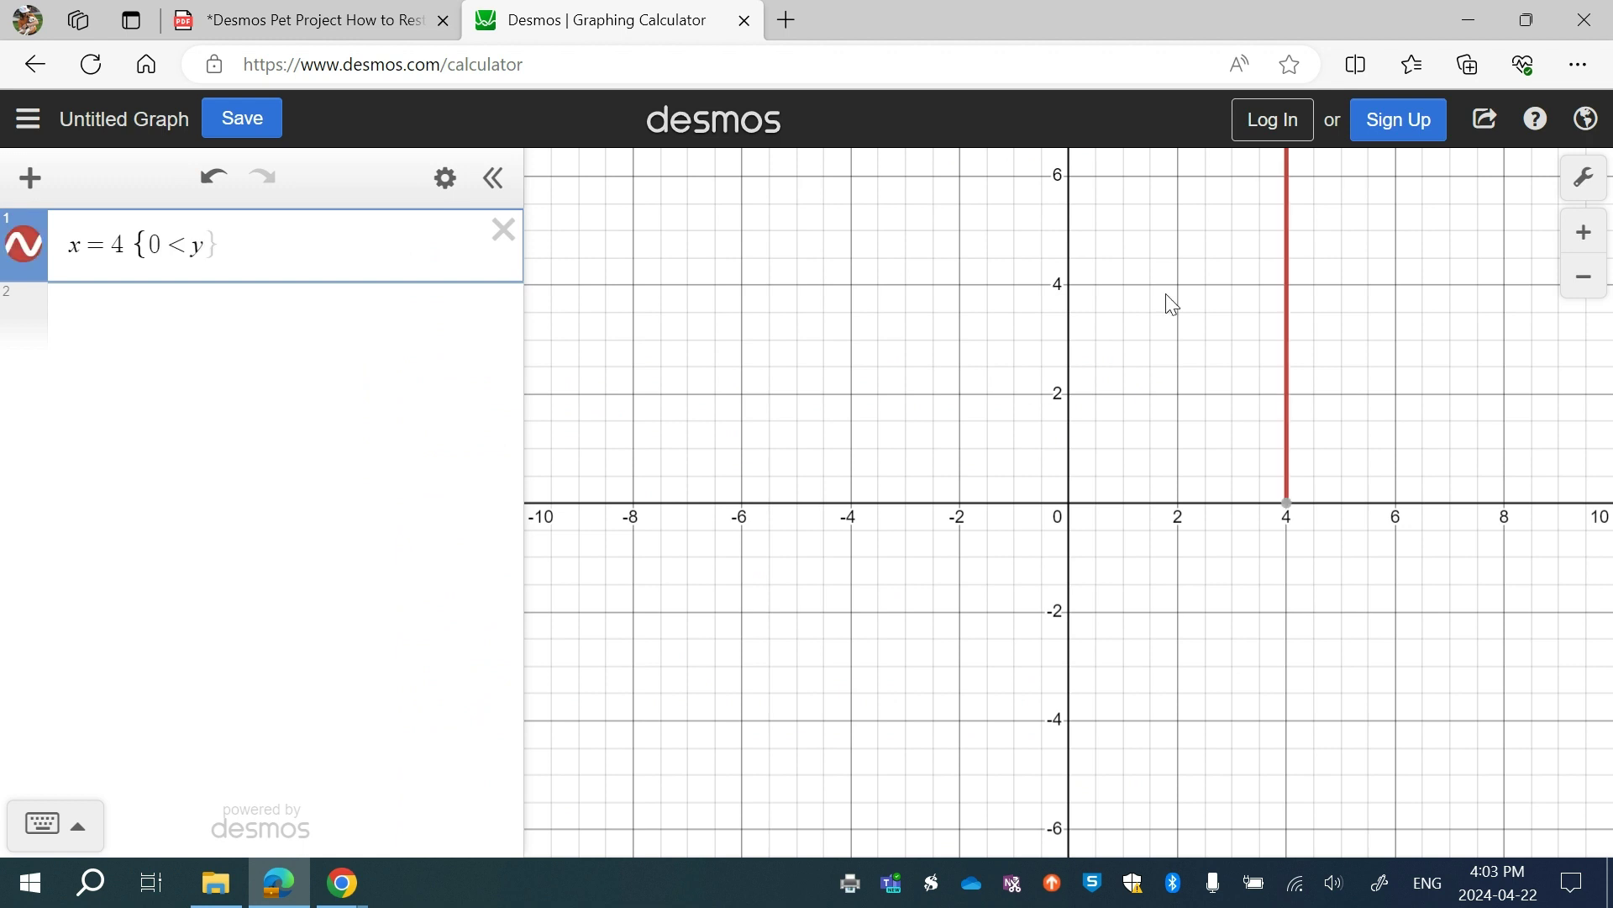
mouse_move(1288, 506)
mouse_move(1290, 501)
Switch to the instructions PDF and highlight "show that y will be less than 7 and we" in instruction 5.
click(351, 30)
scroll(664, 589, down, 1)
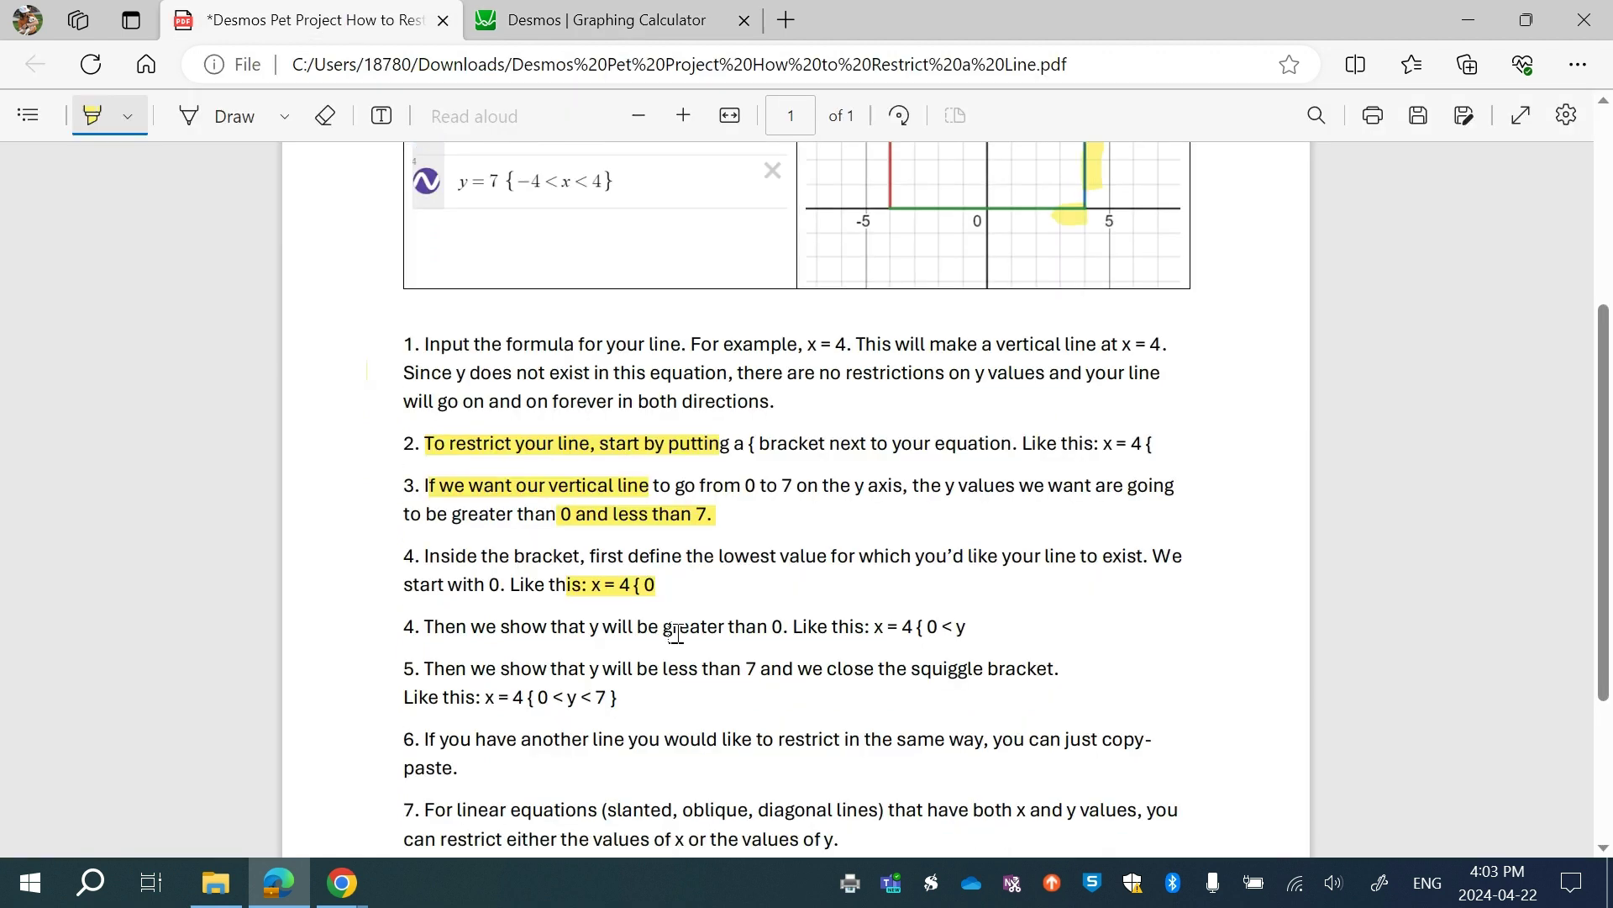
scroll(442, 661, down, 1)
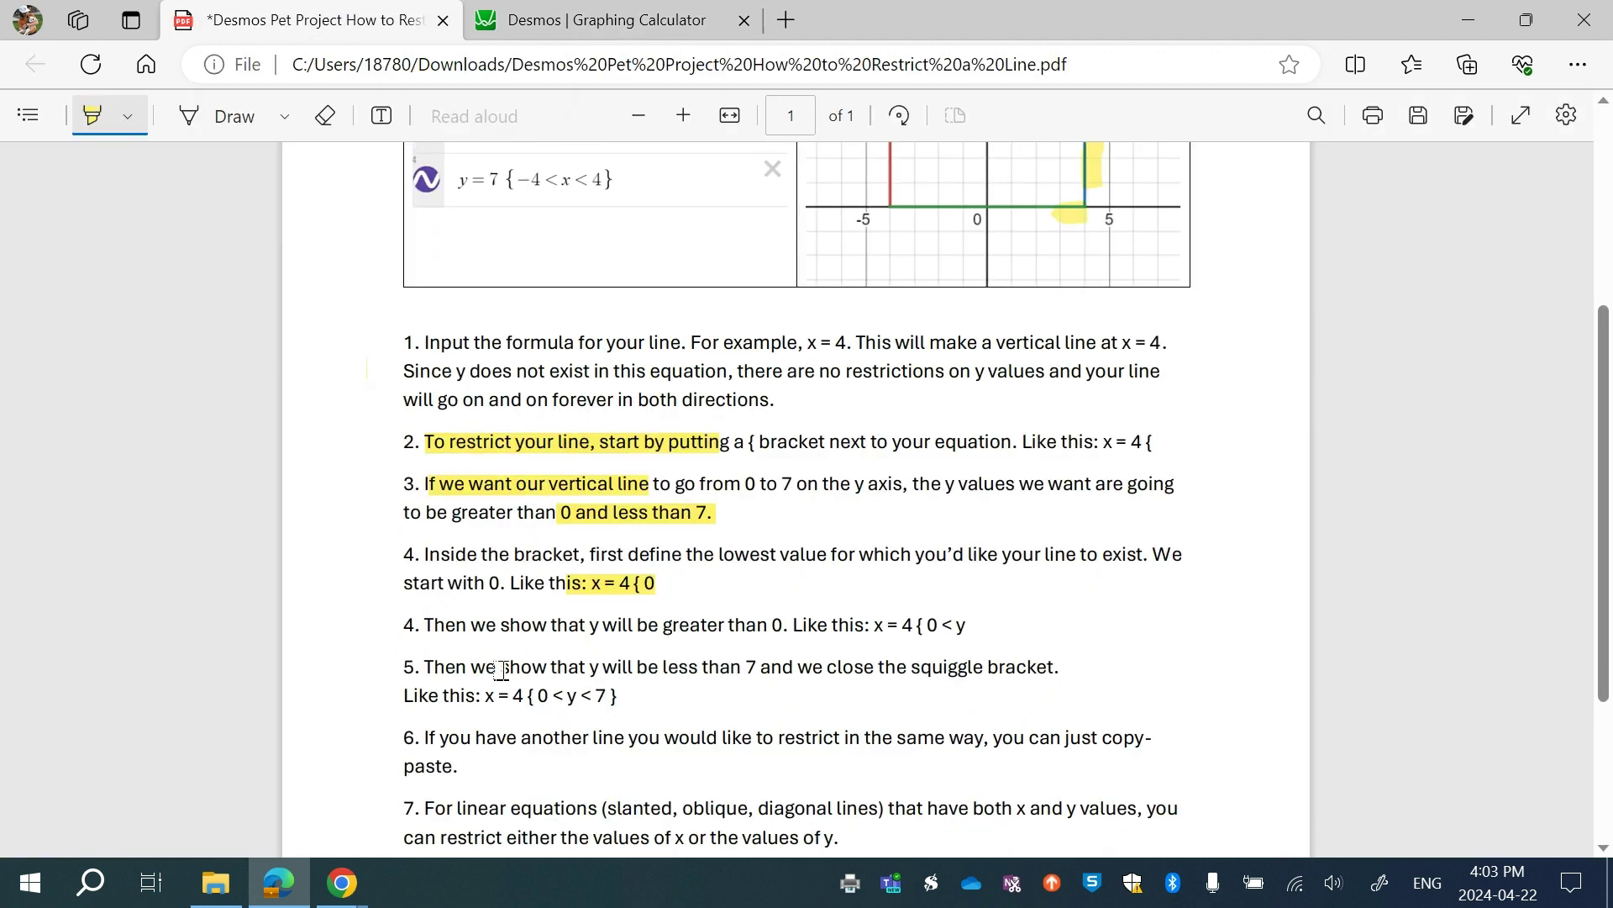
drag(501, 669, 824, 674)
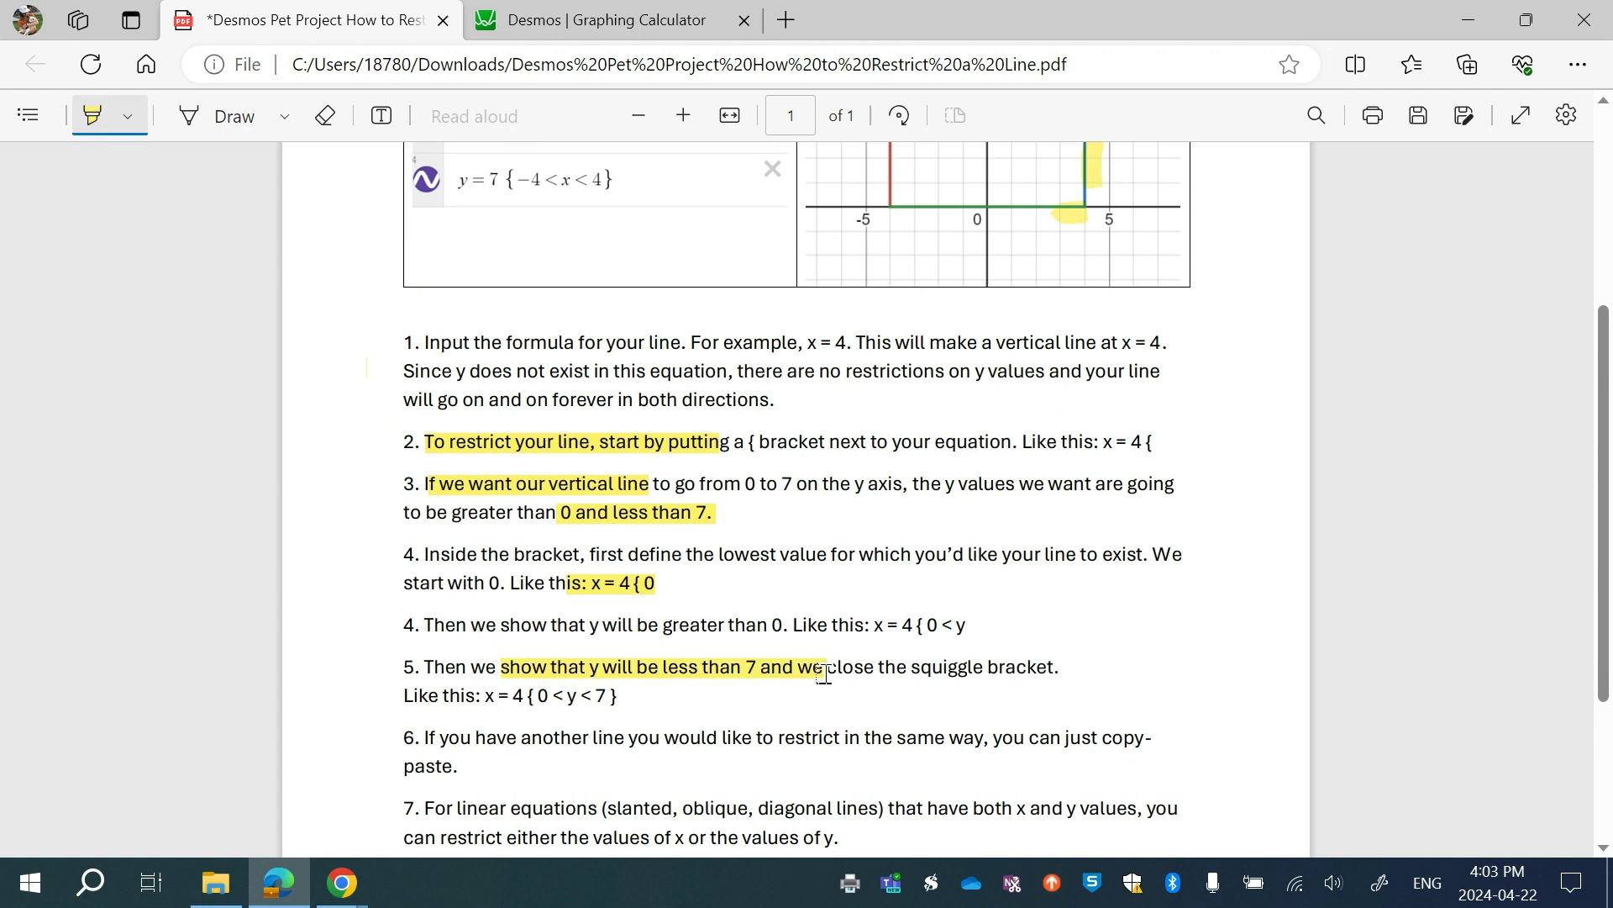
Switch to the Desmos graphing calculator and complete the first expression as x = 4 {0 < y < 7} with a closing bracket.
click(602, 23)
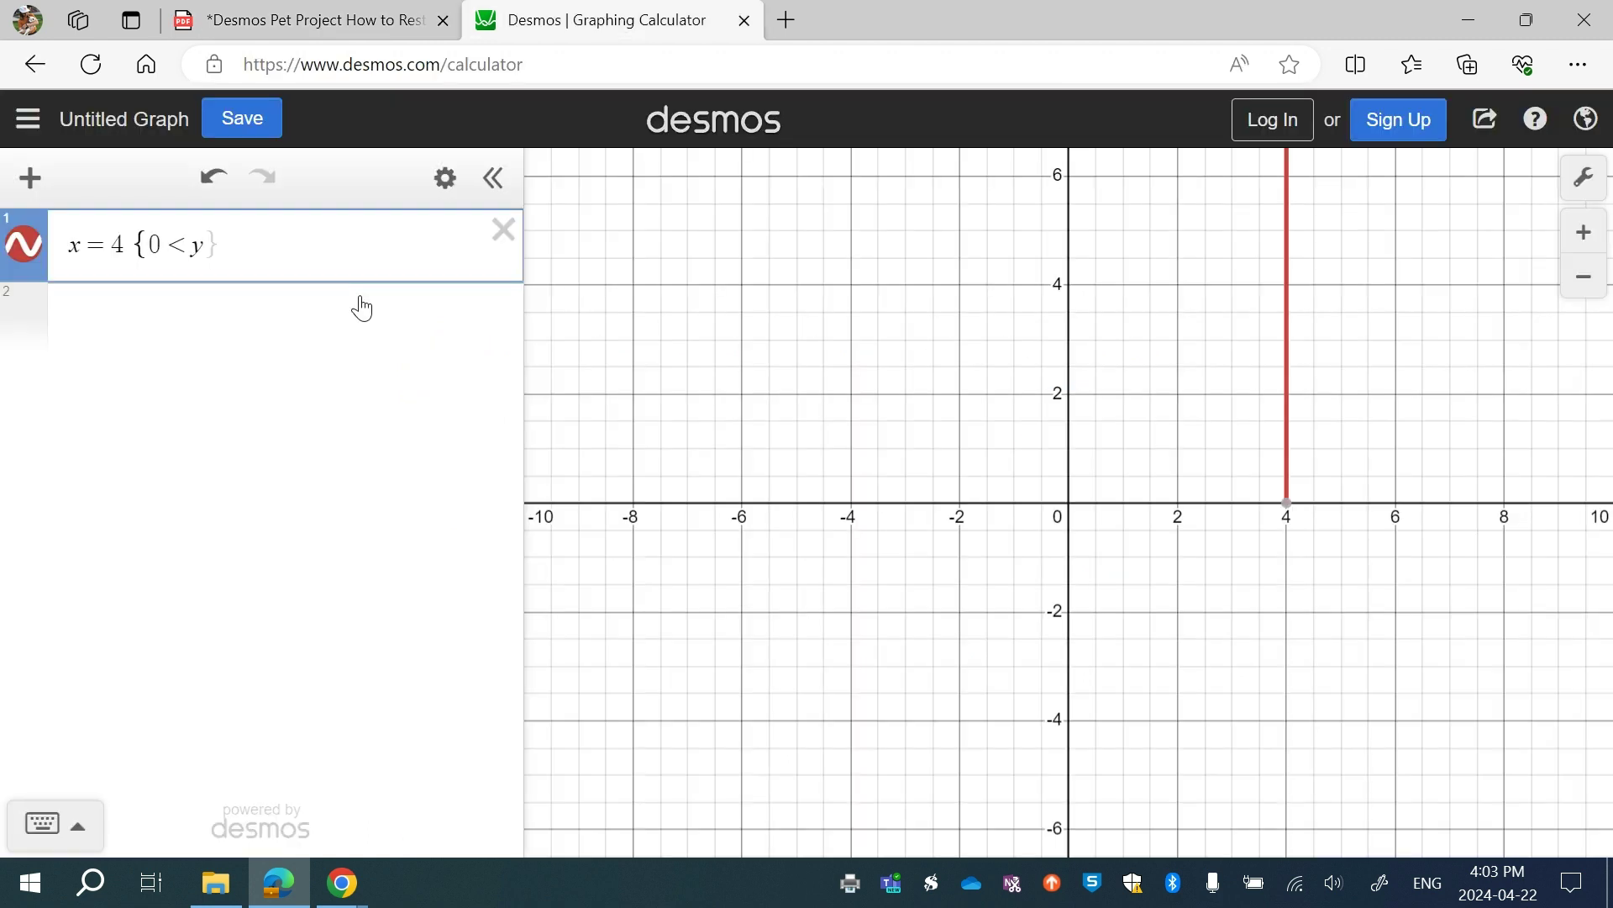
text(<7})
click(1584, 239)
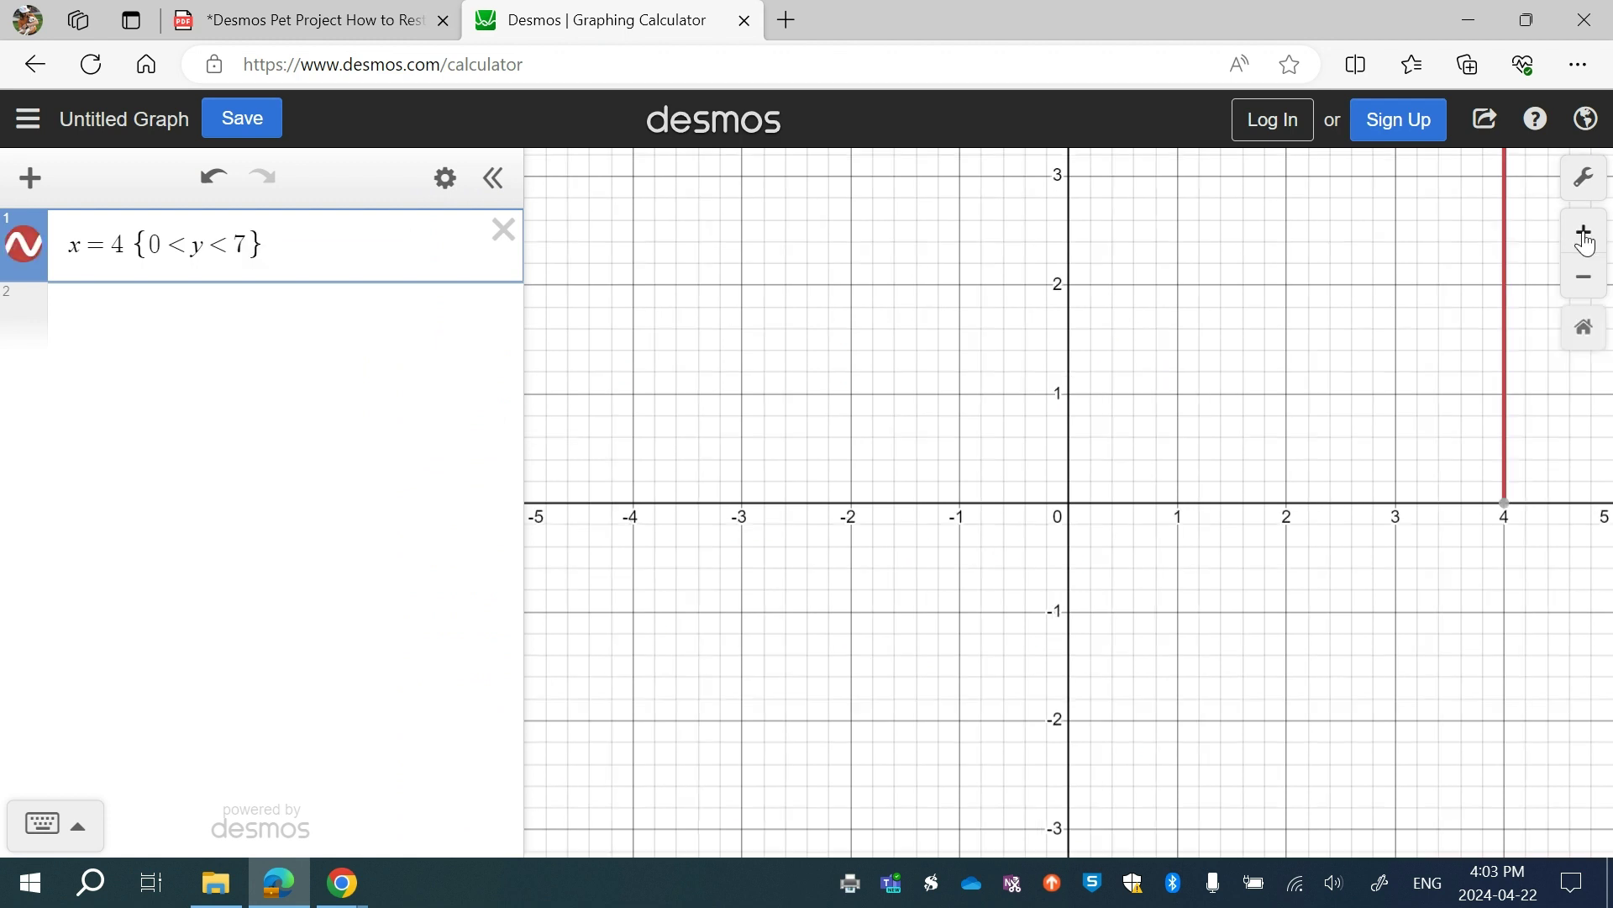
double_click(1585, 285)
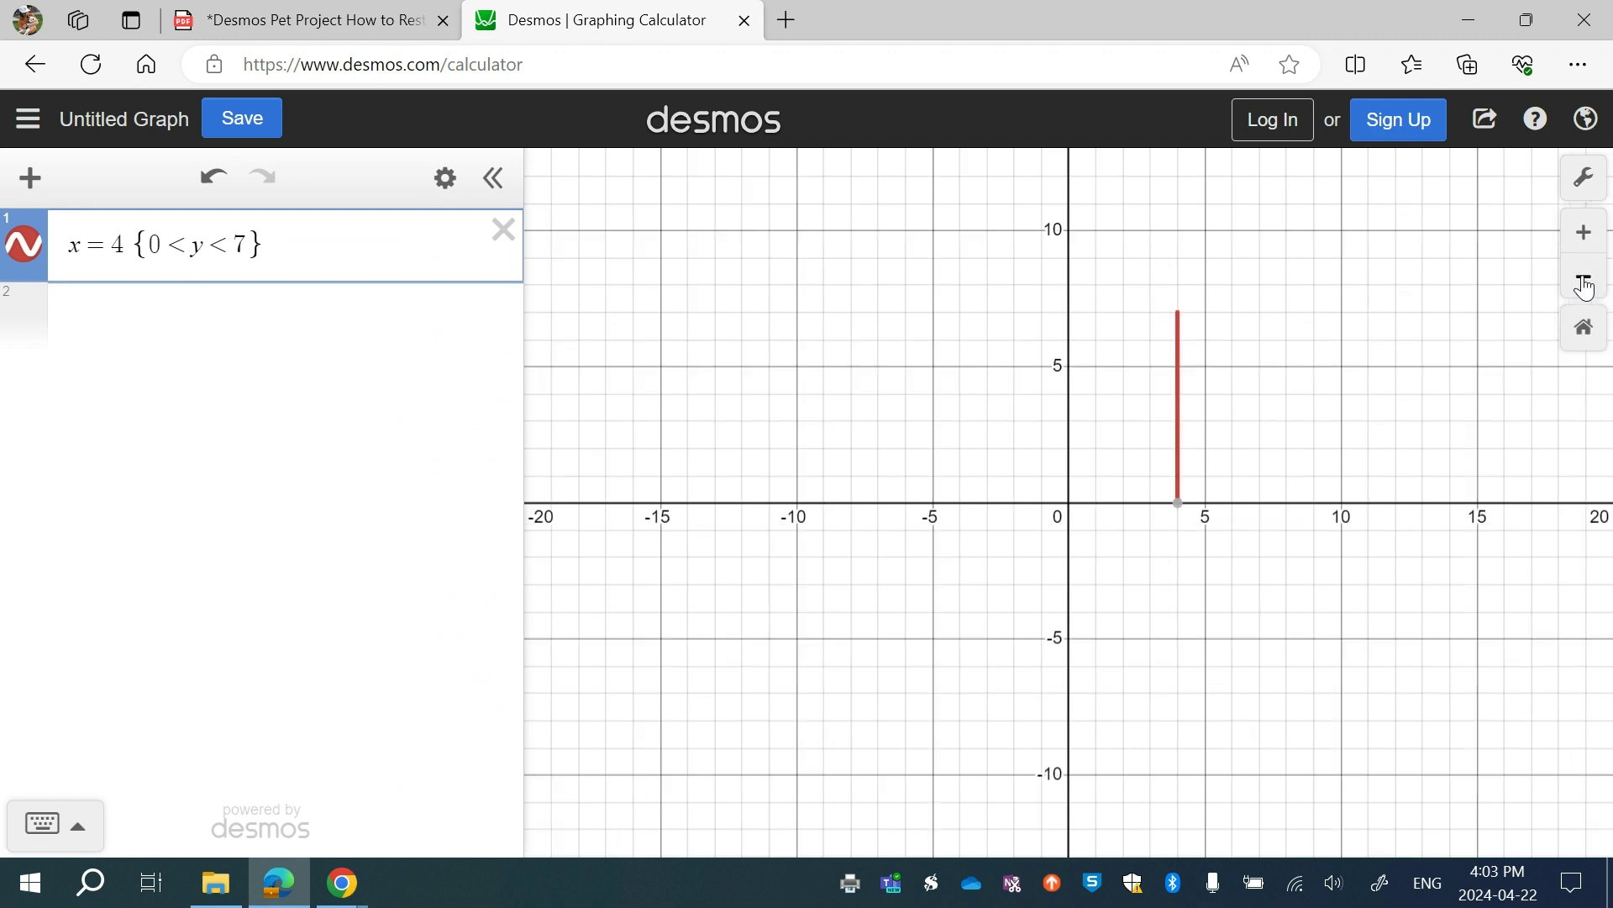
mouse_move(1180, 506)
Consult instruction 6 in the PDF and add x = -4 as the second expression in the Desmos graphing calculator.
key(ctrl+shift+Tab)
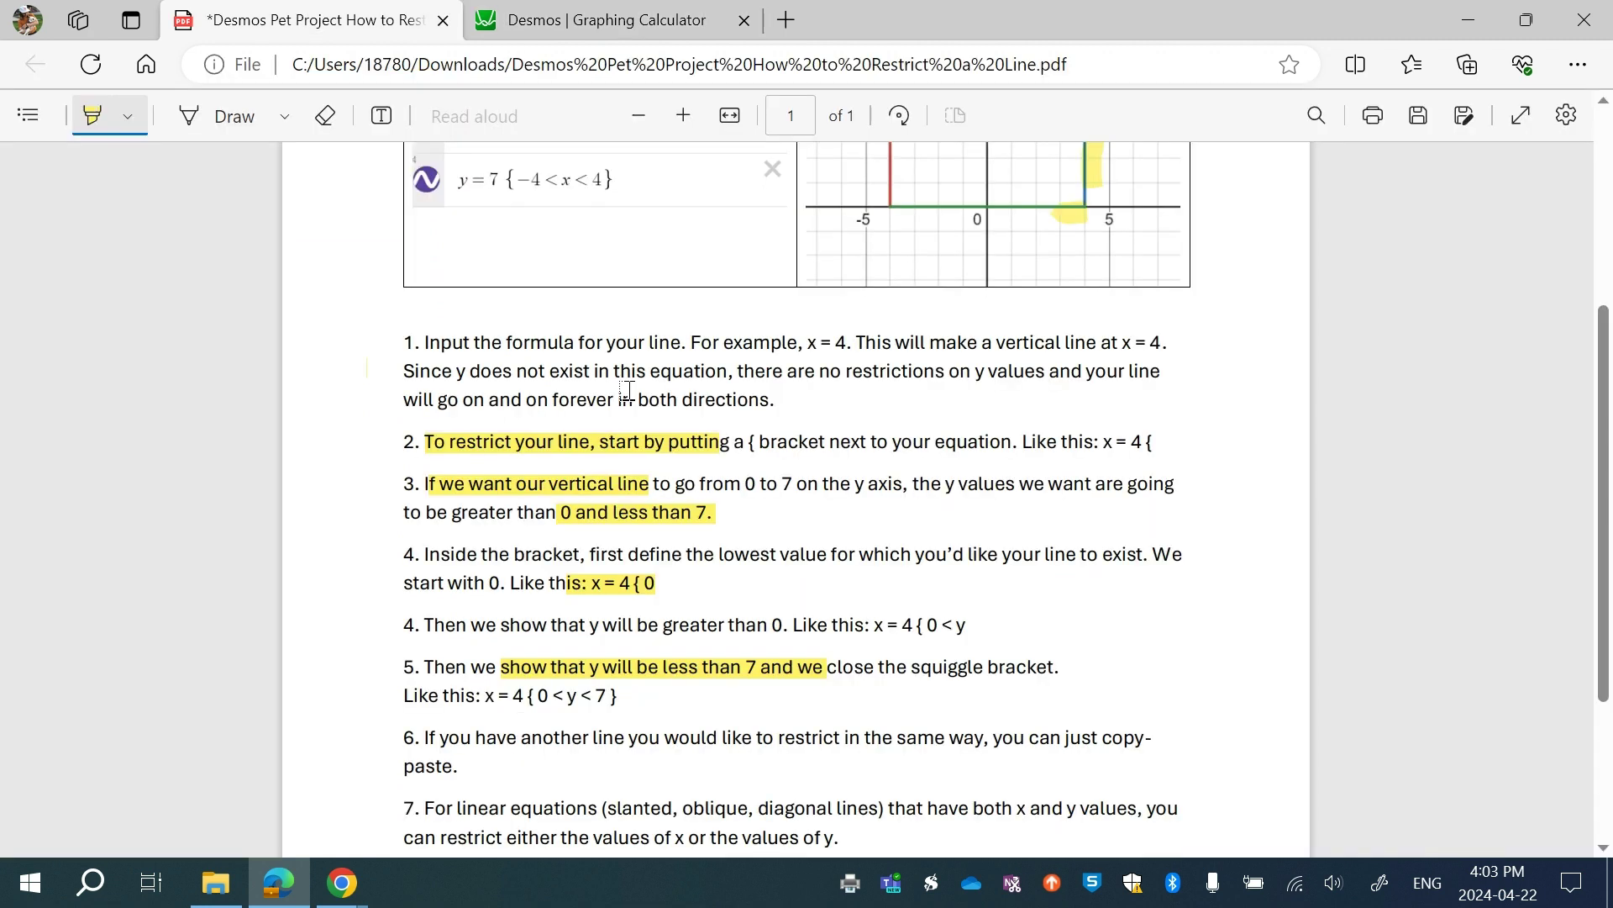
scroll(628, 390, down, 1)
scroll(630, 514, down, 1)
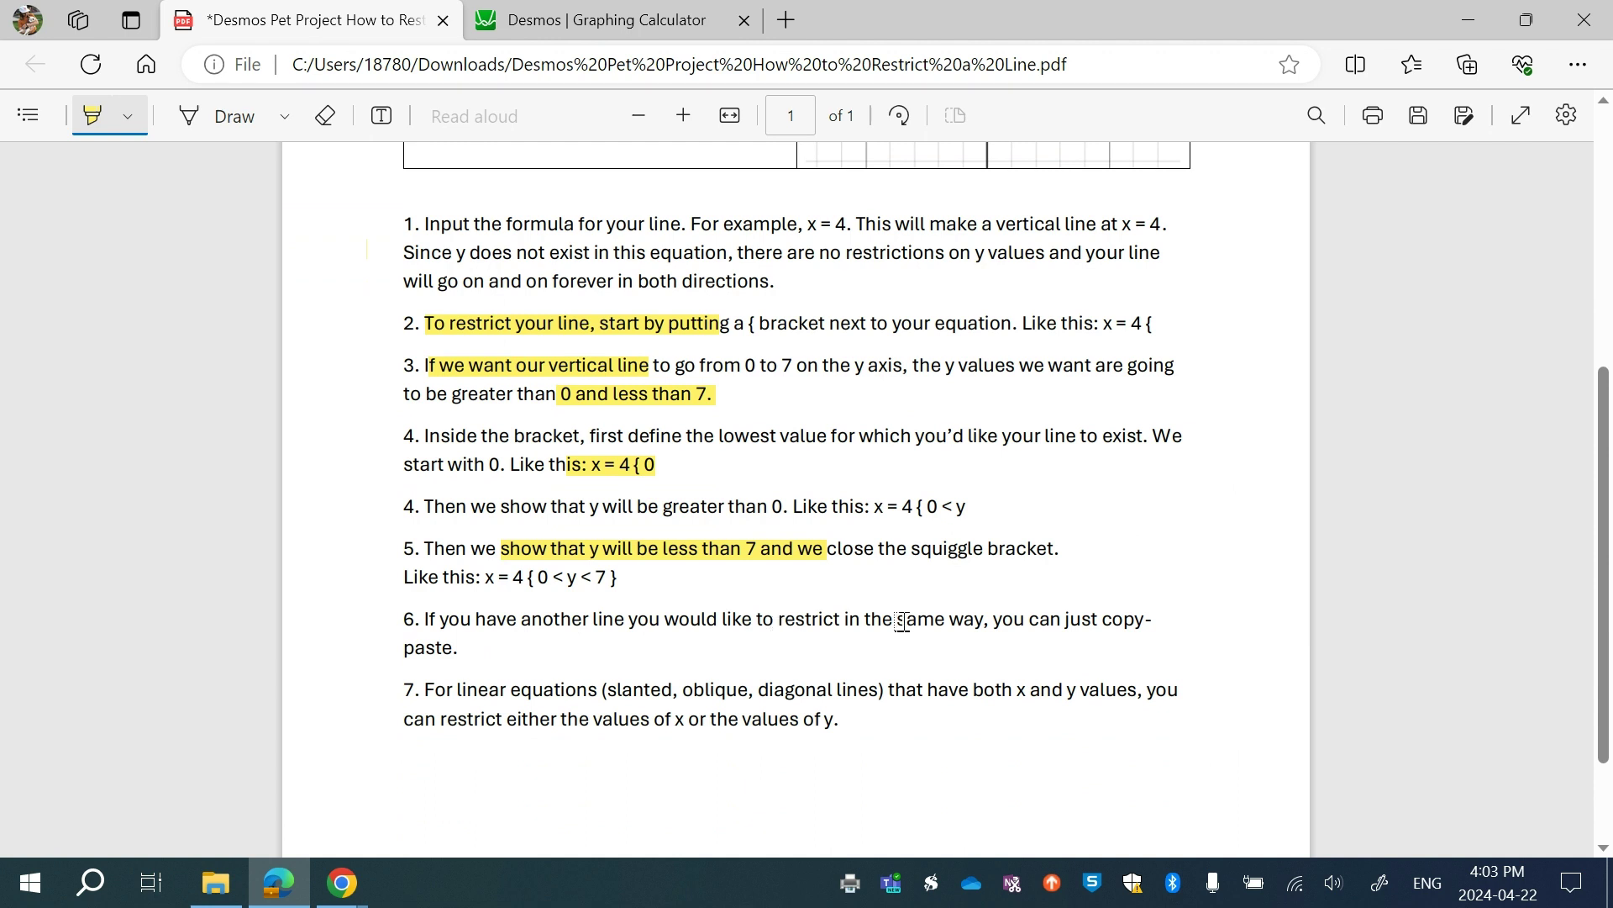
click(548, 25)
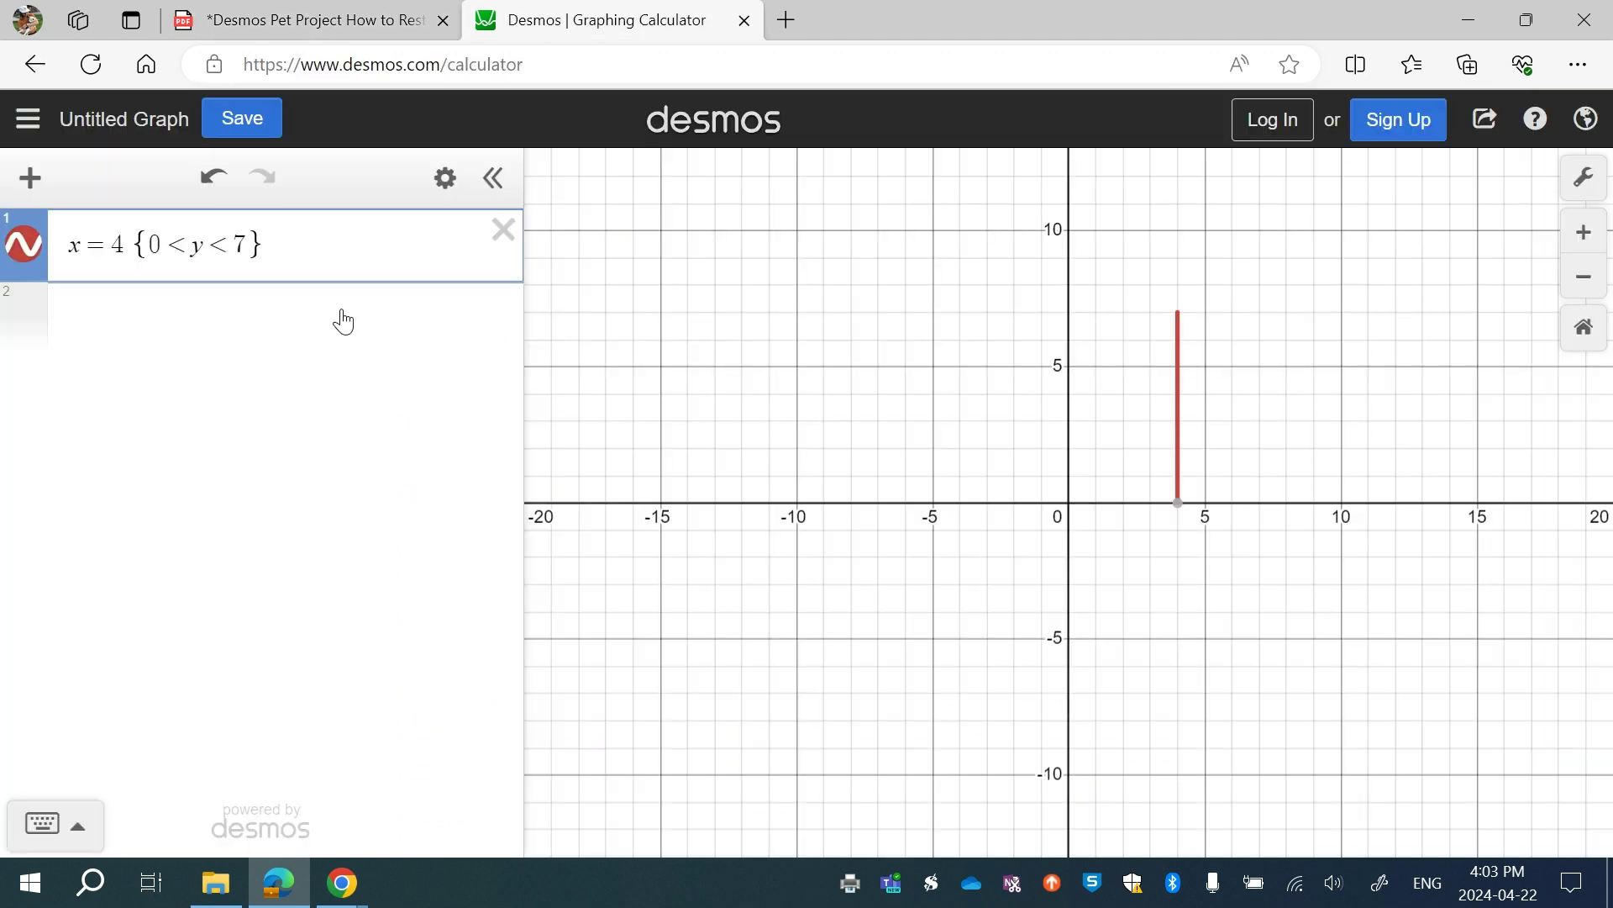
click(344, 313)
text(x)
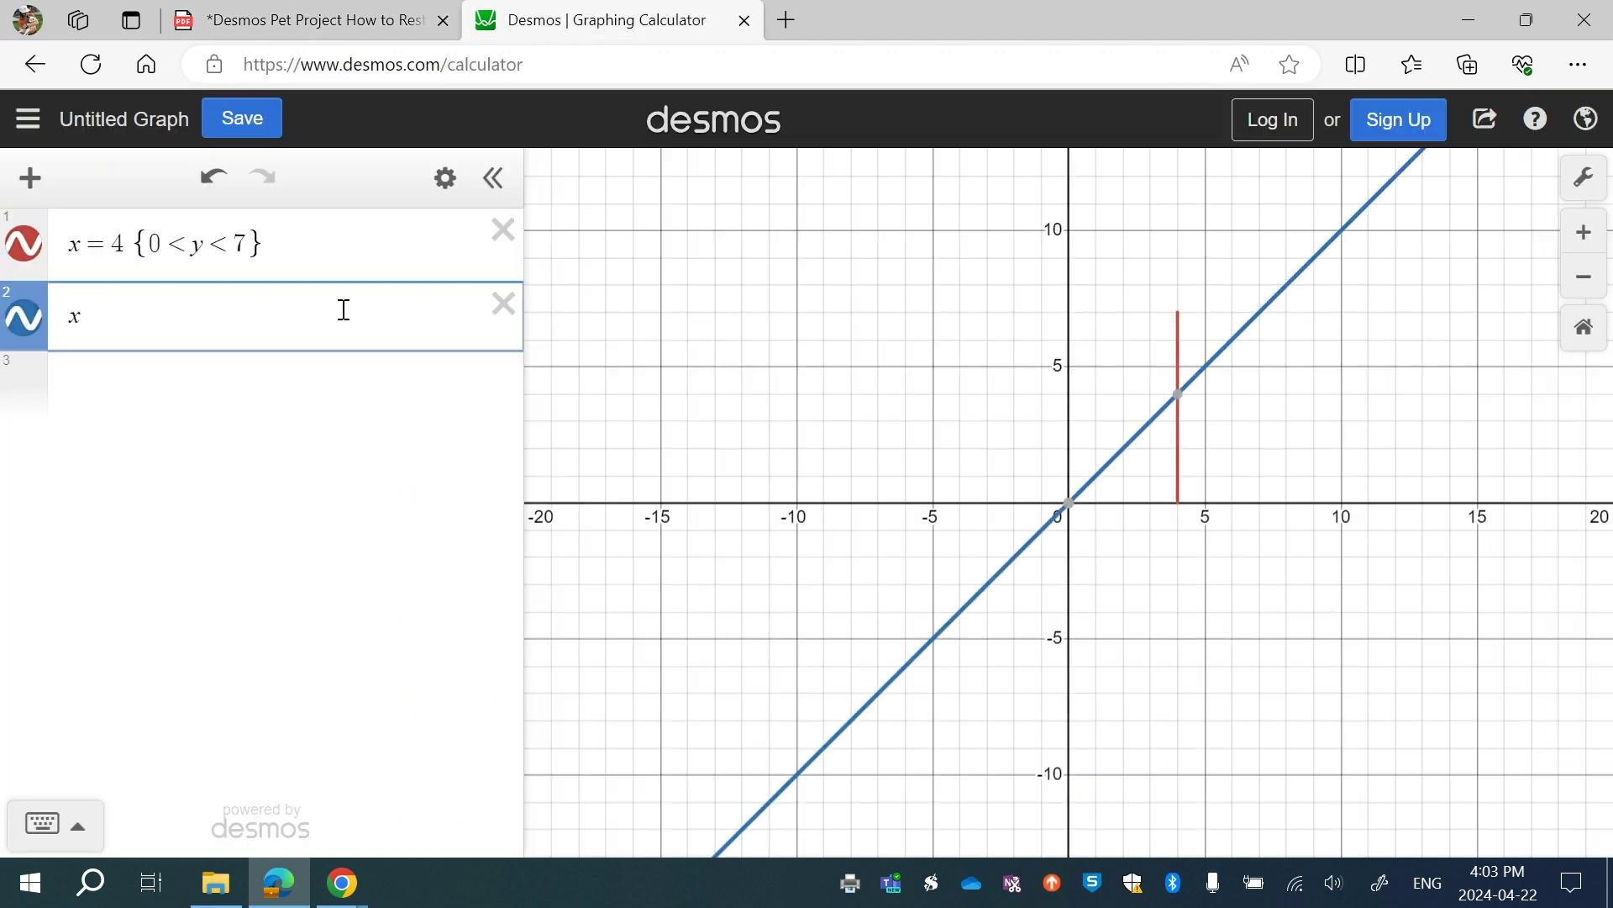
text(=-4)
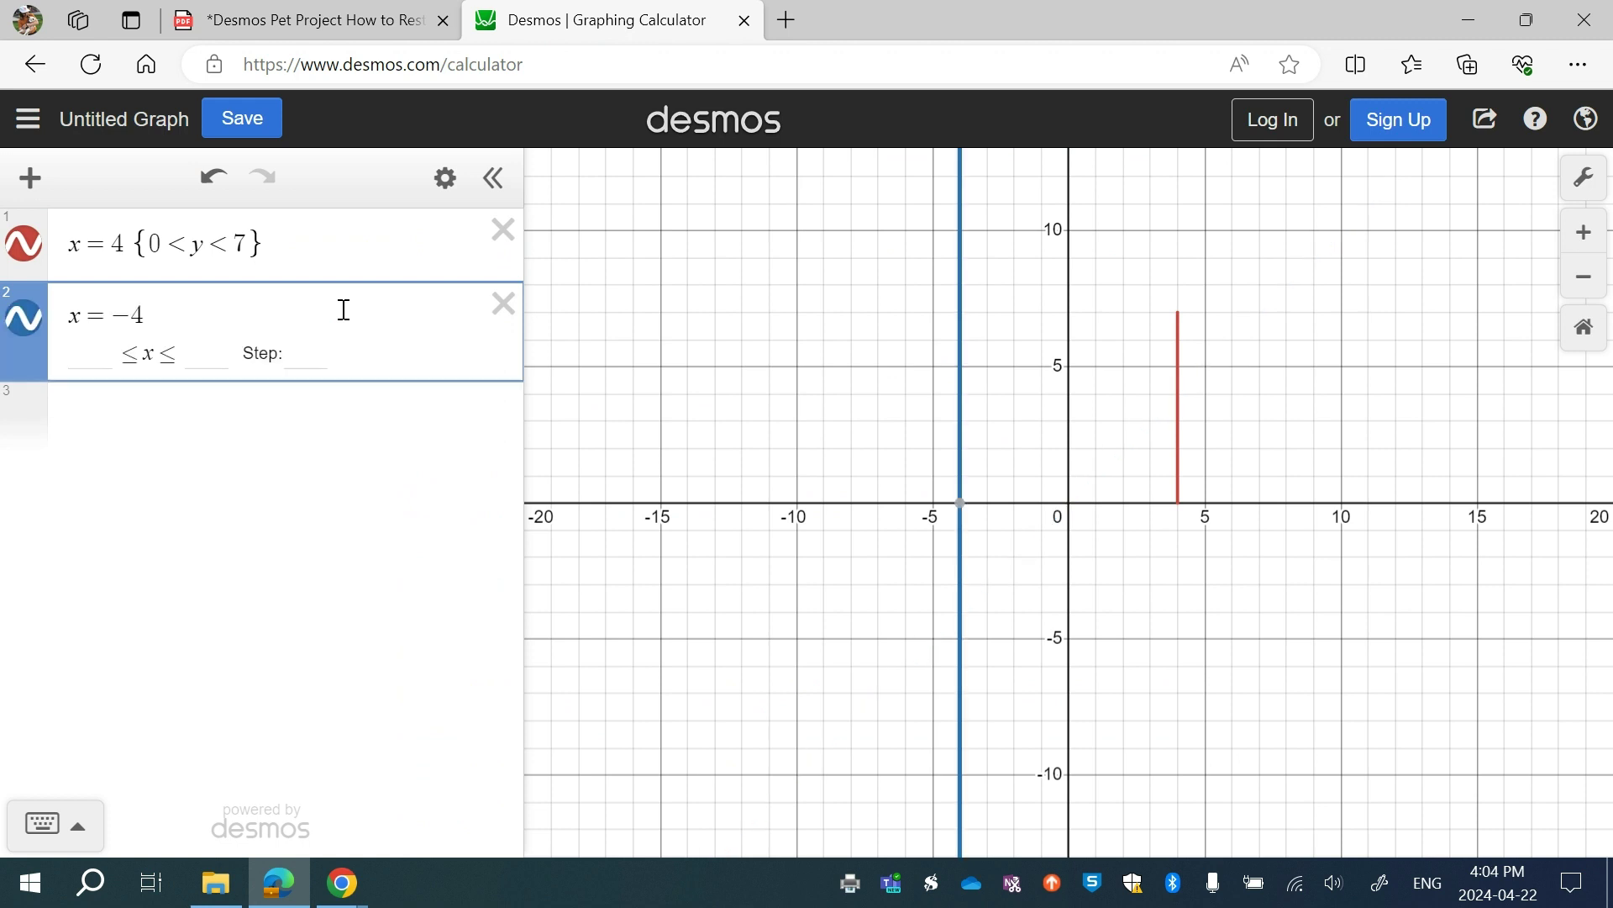
Copy the restriction {0 < y < 7} from the first expression and paste it after x = -4.
drag(259, 244, 160, 246)
key(ctrl+c)
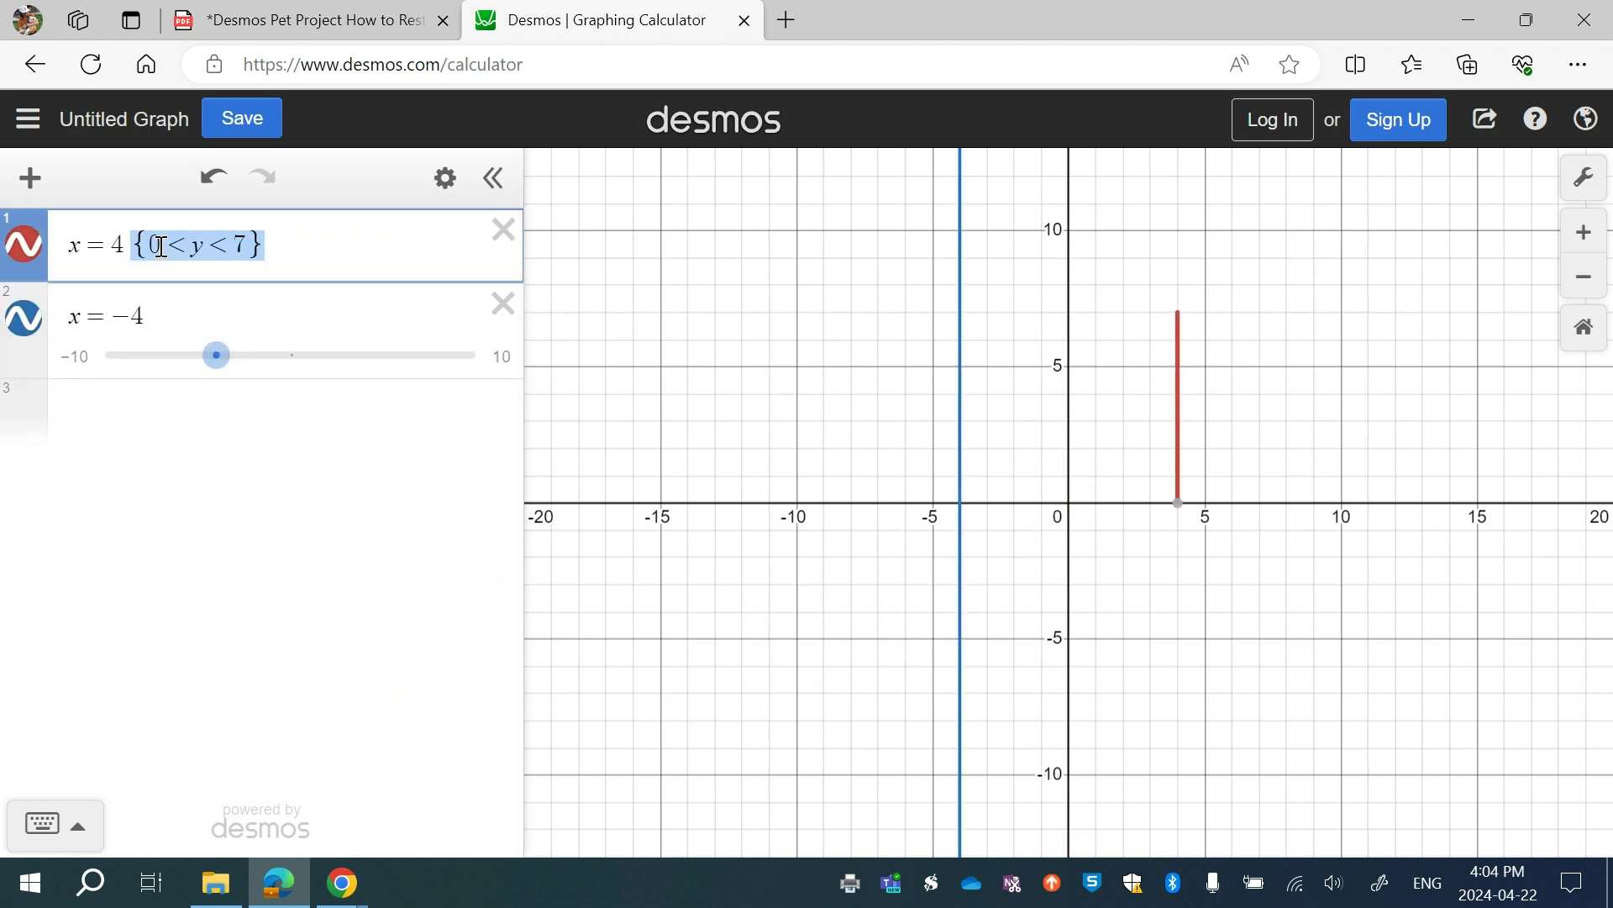
click(176, 304)
key(ctrl+v)
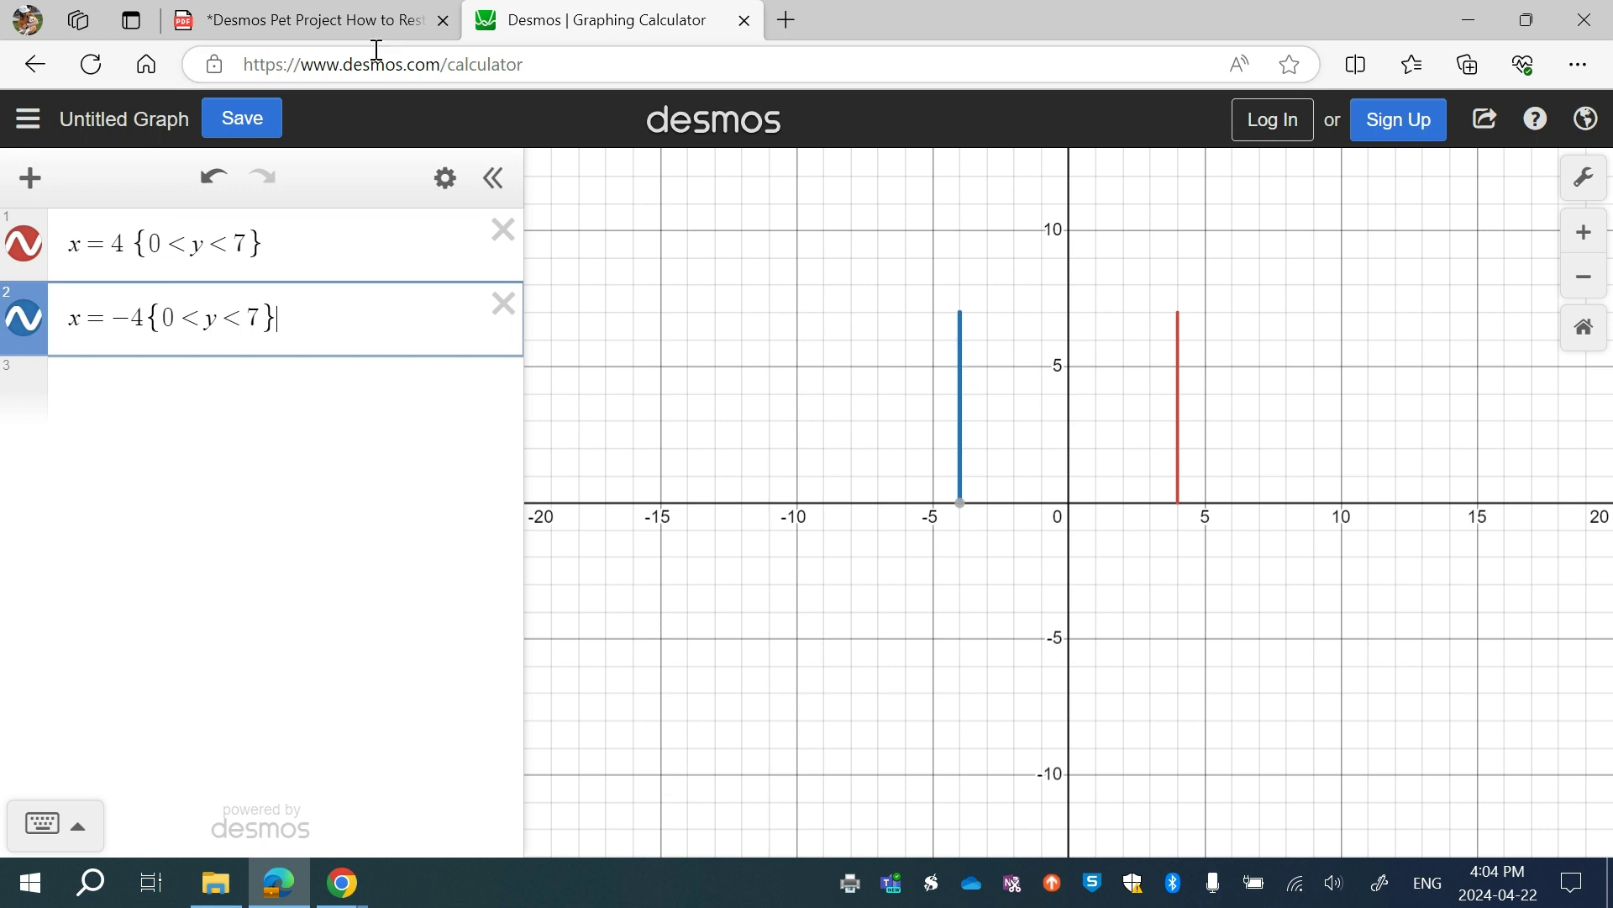
Consult instruction 7 in the PDF and add y = 2x + 10 as the third expression in the Desmos graphing calculator.
click(376, 21)
scroll(586, 568, down, 1)
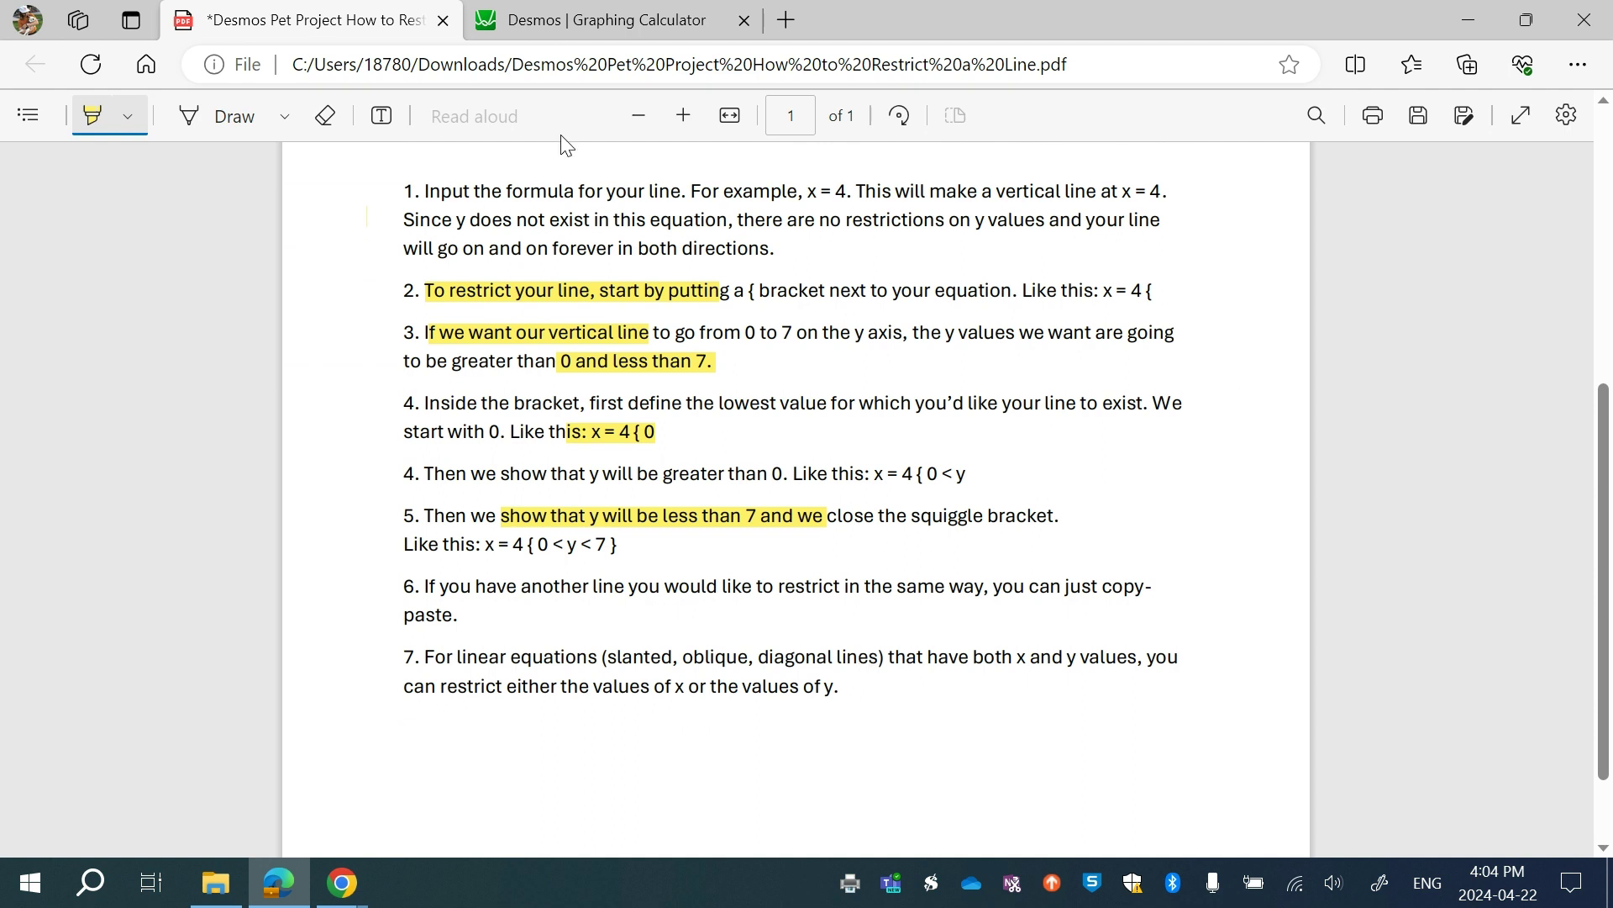
key(ctrl+Tab)
click(252, 381)
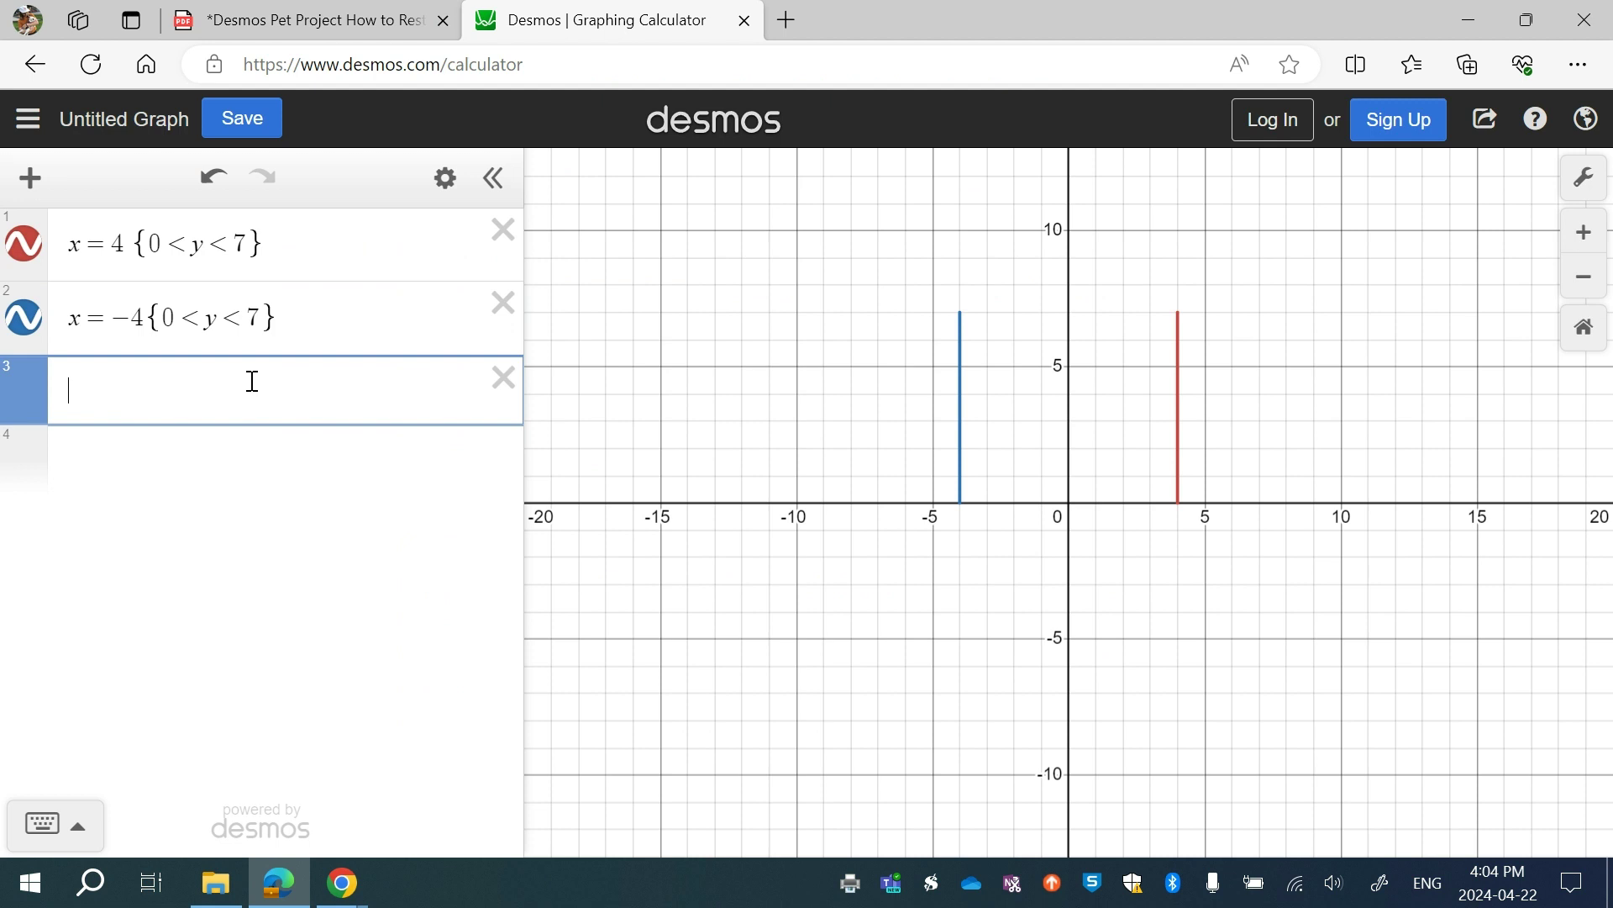
text(y = 2)
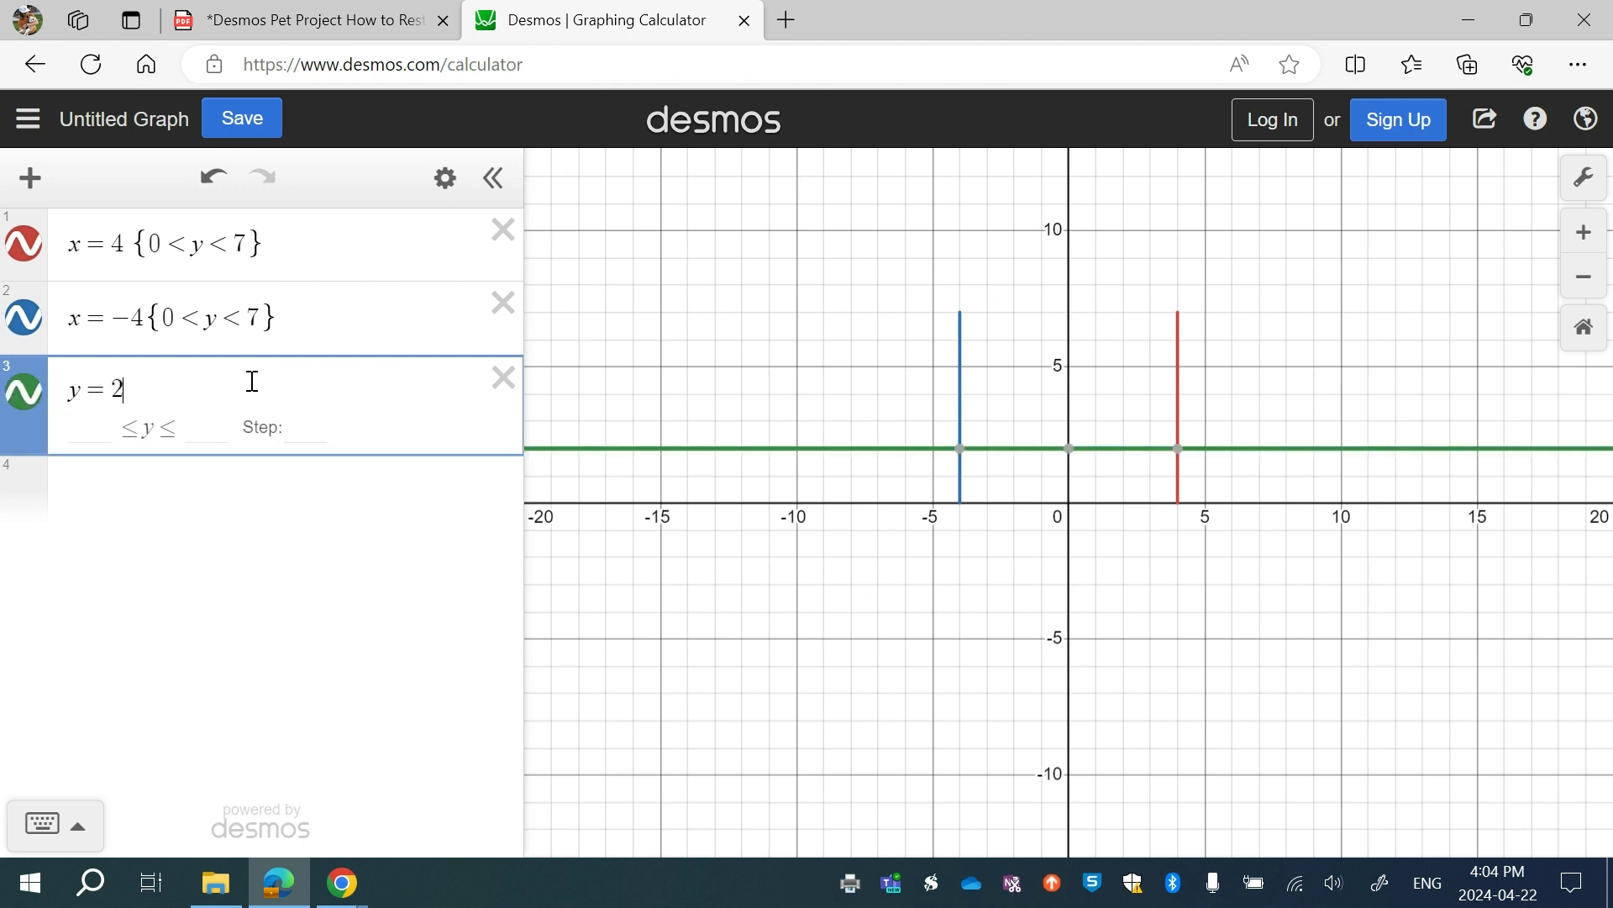
text(x )
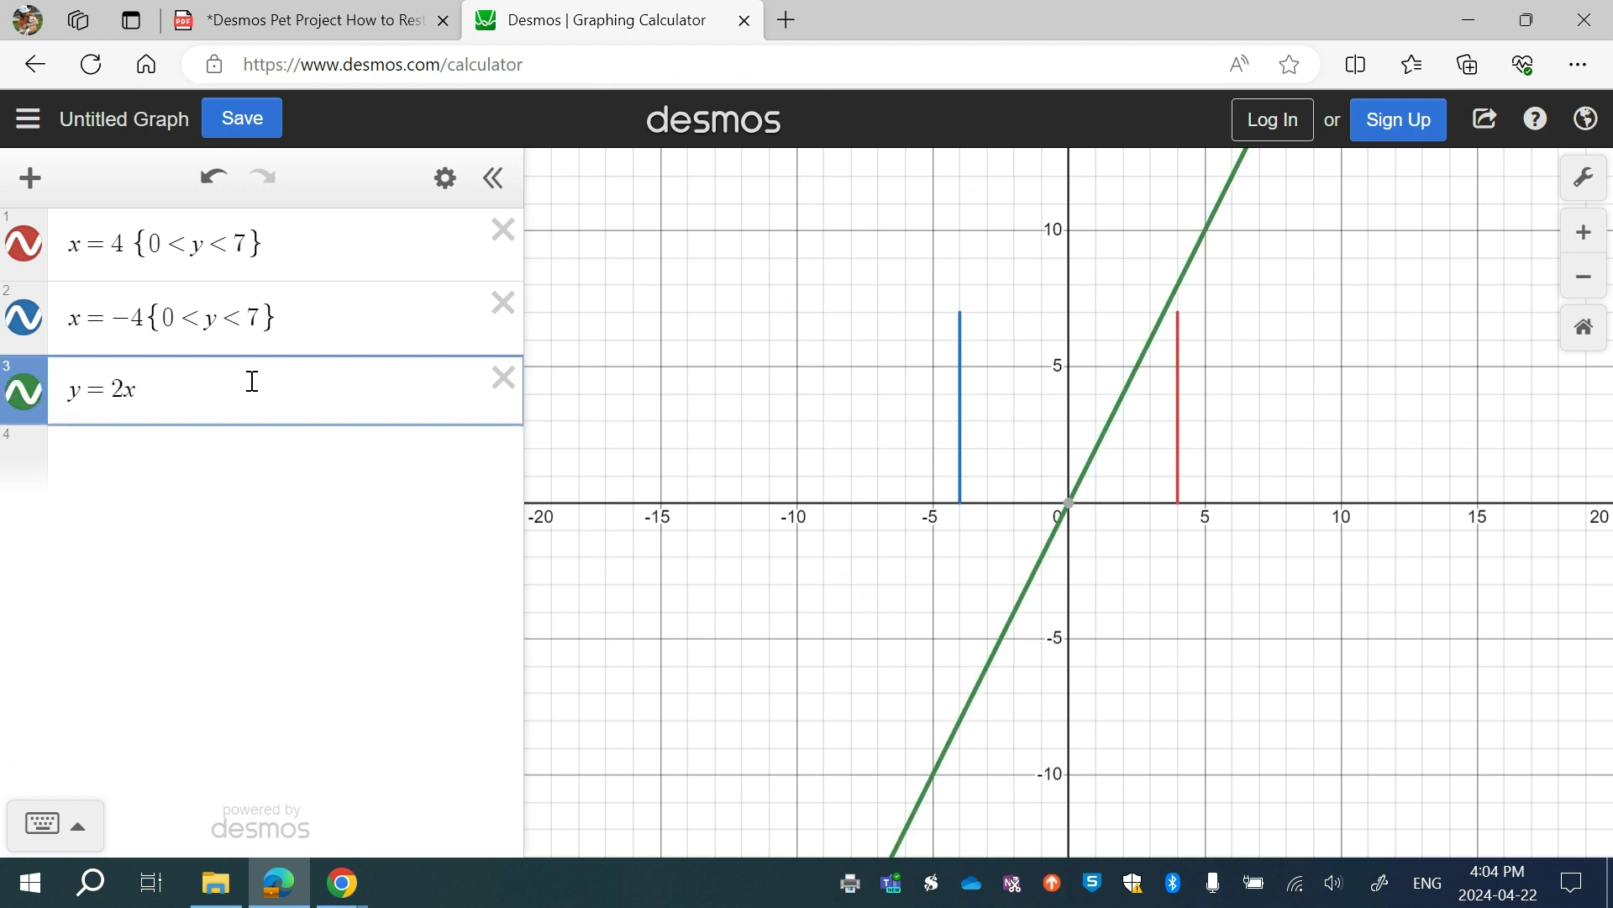
text(+ 10)
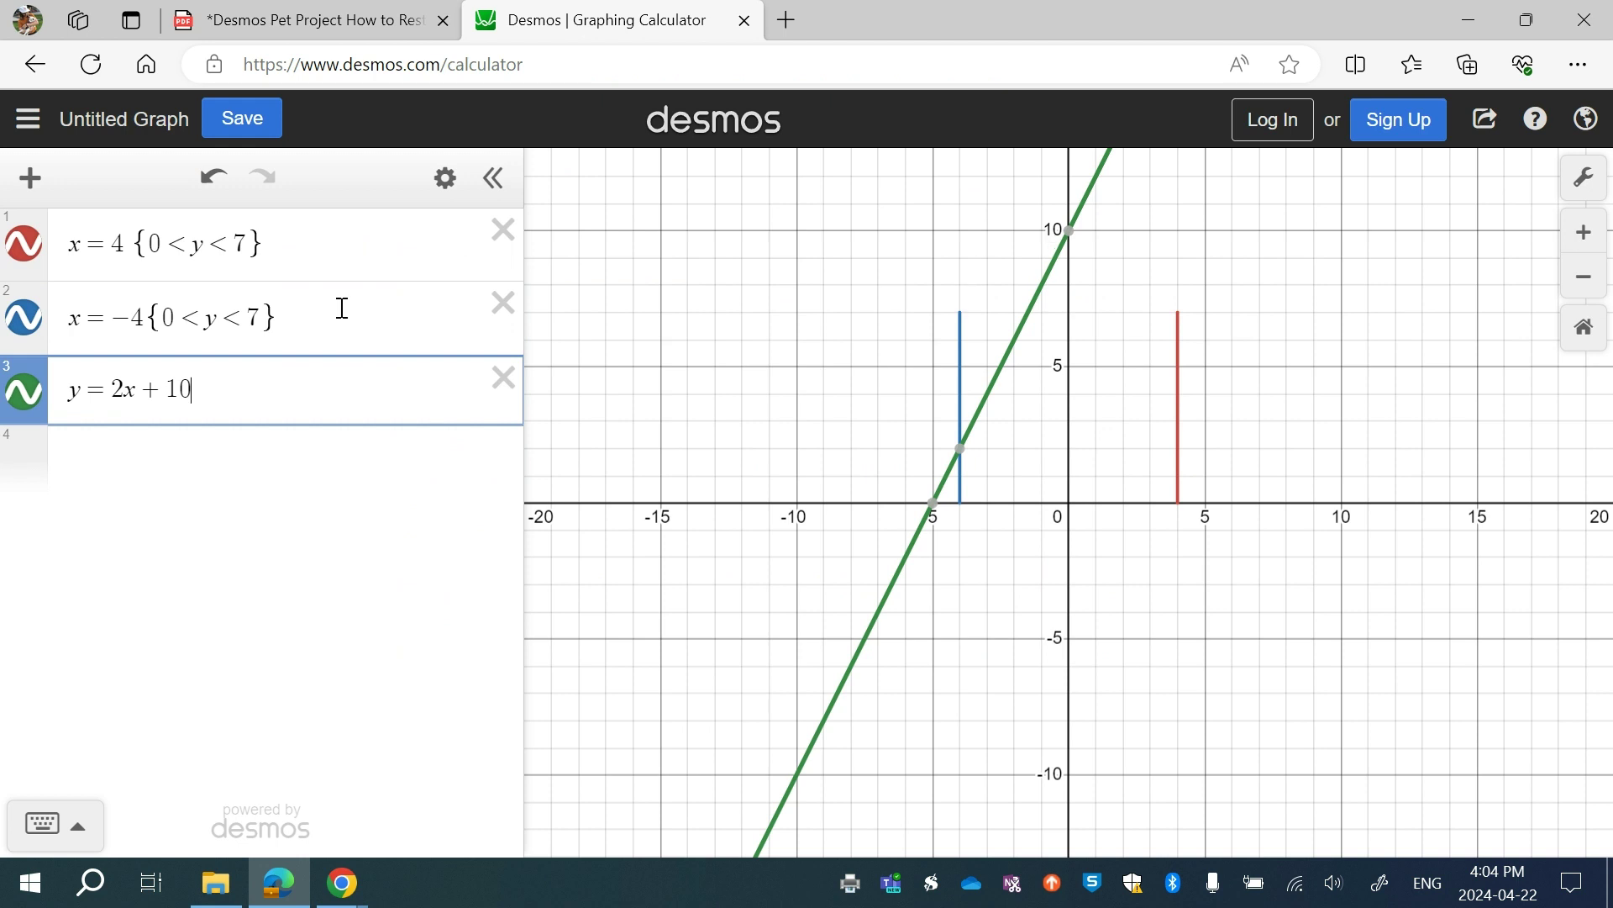
Change the slope in the third expression to the fraction 3/4, making it y = 3/4x + 10.
click(123, 391)
key(BackSpace)
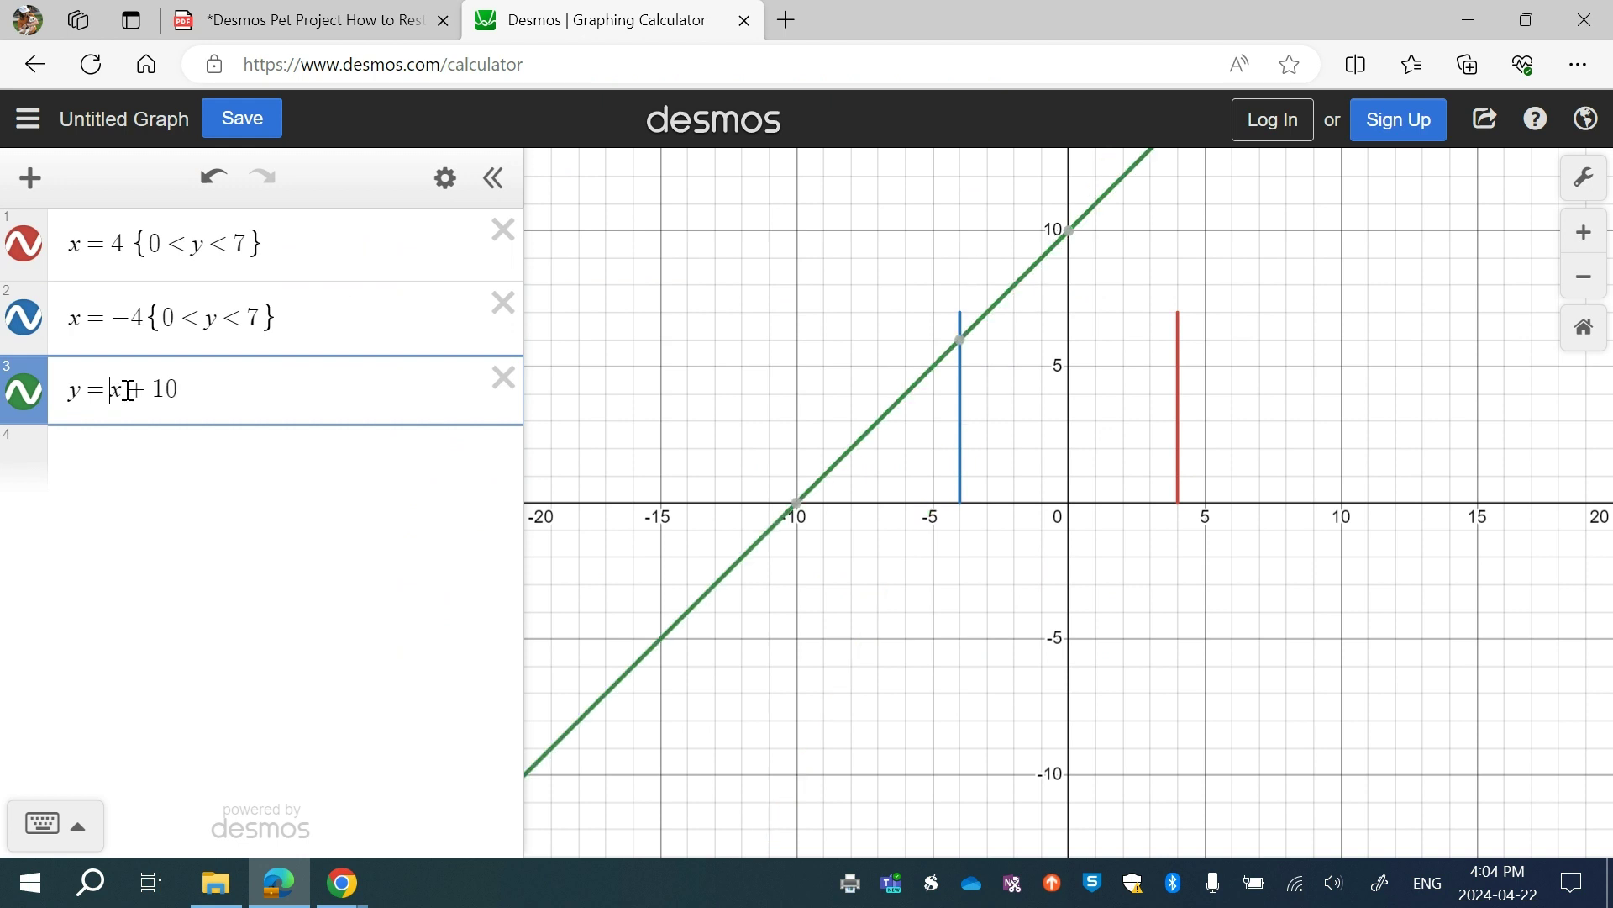
text(1/)
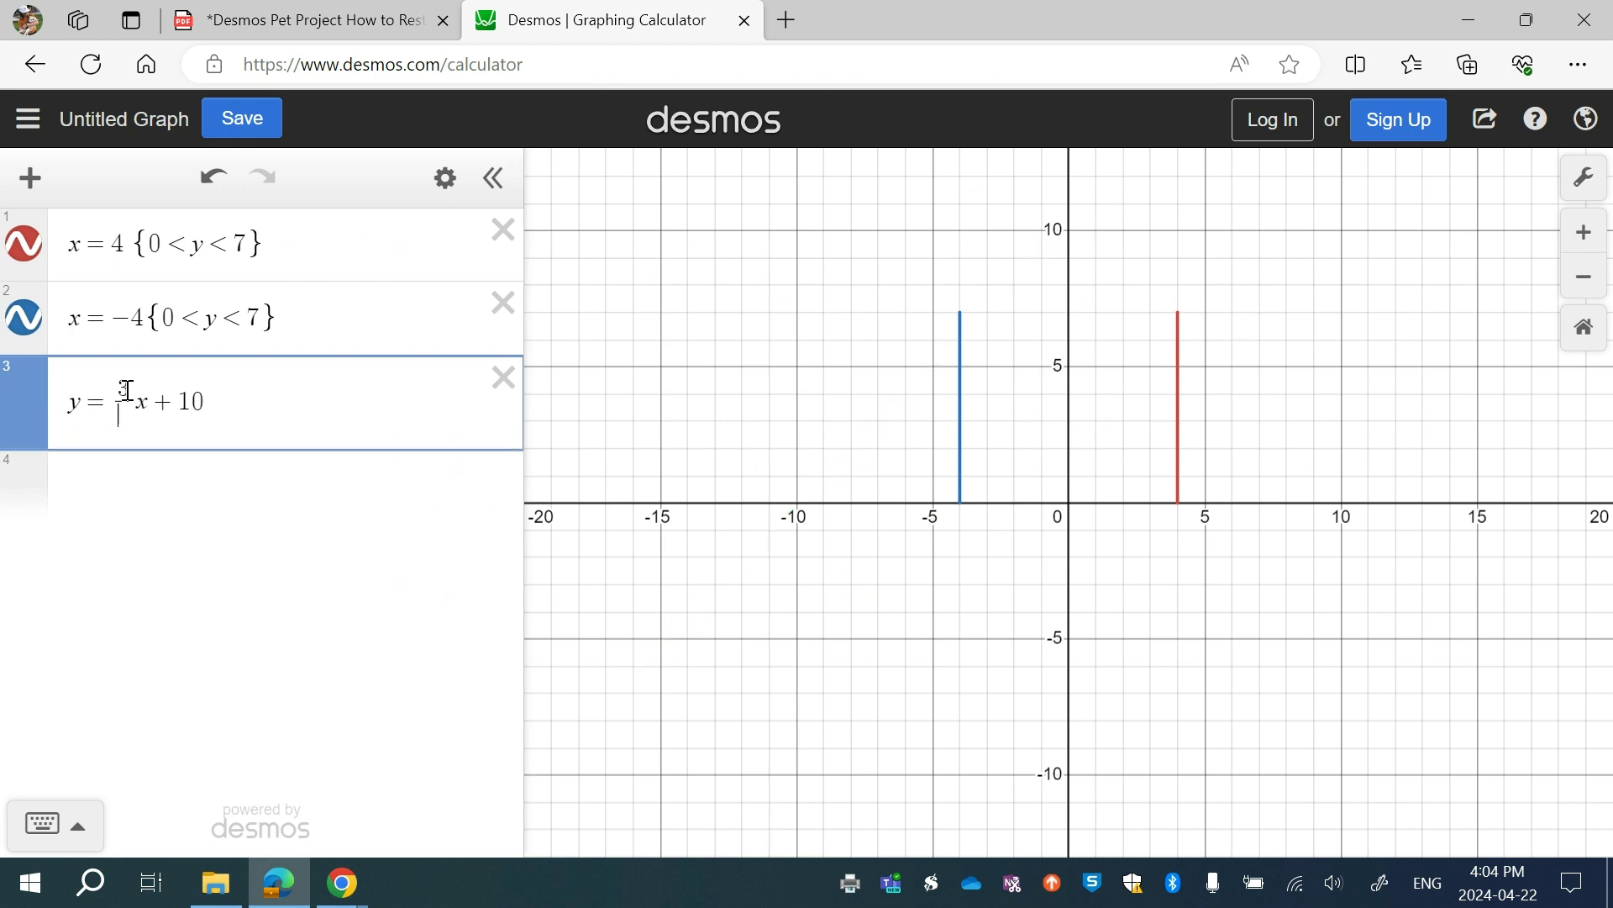
text(4)
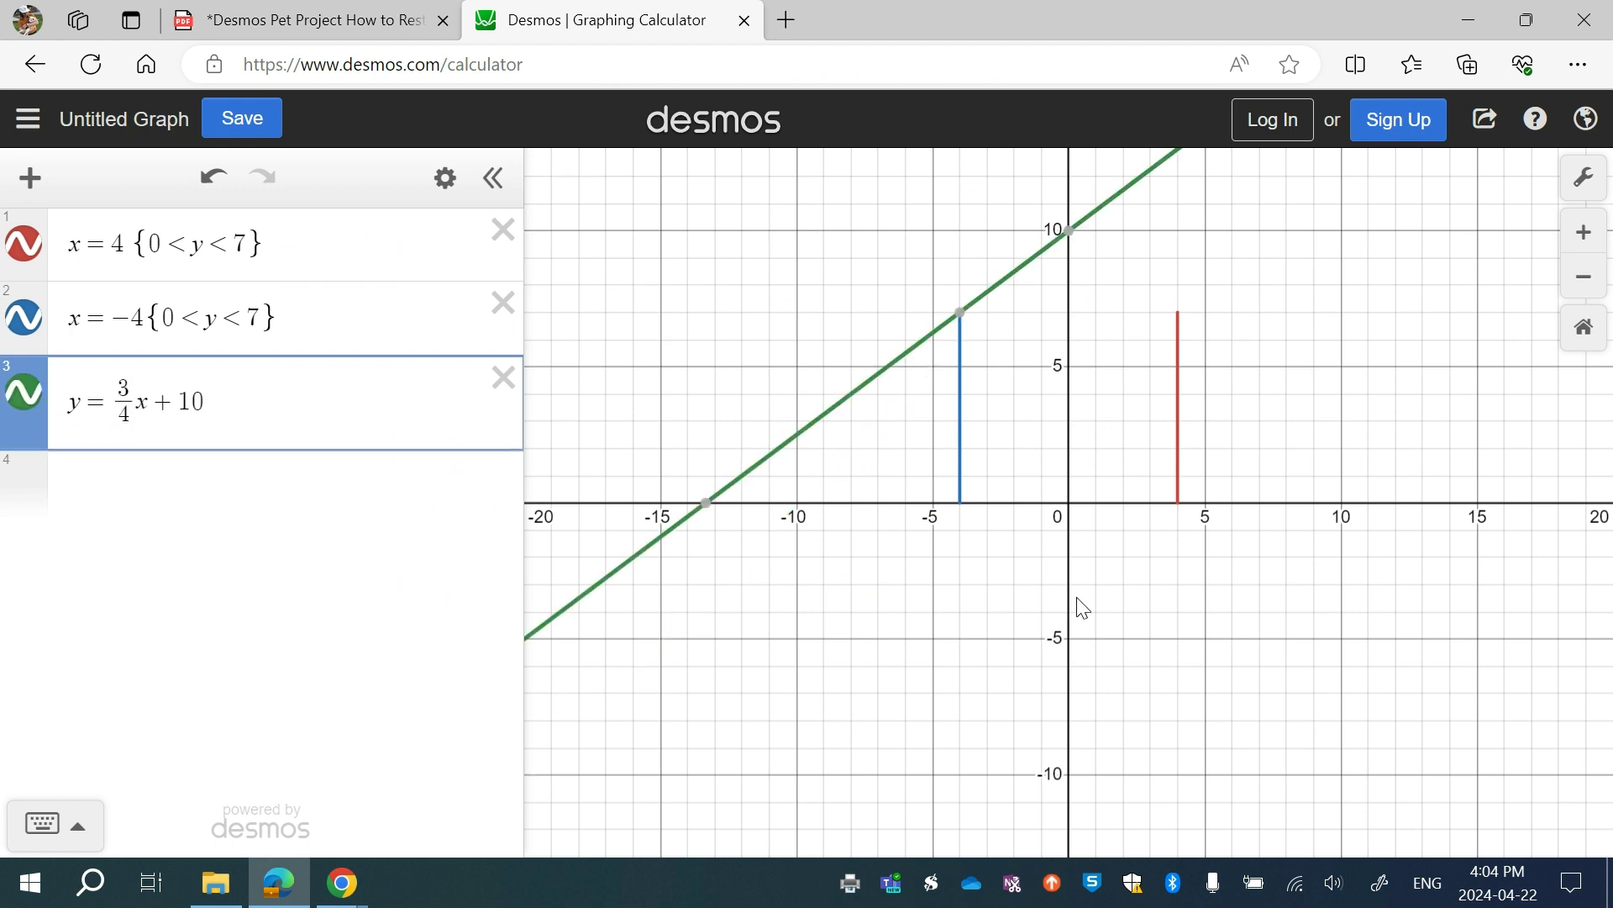
Restrict the third expression's slanted line to the x-interval {-4 < x < 0}, including the closing bracket.
mouse_move(1080, 238)
text({-)
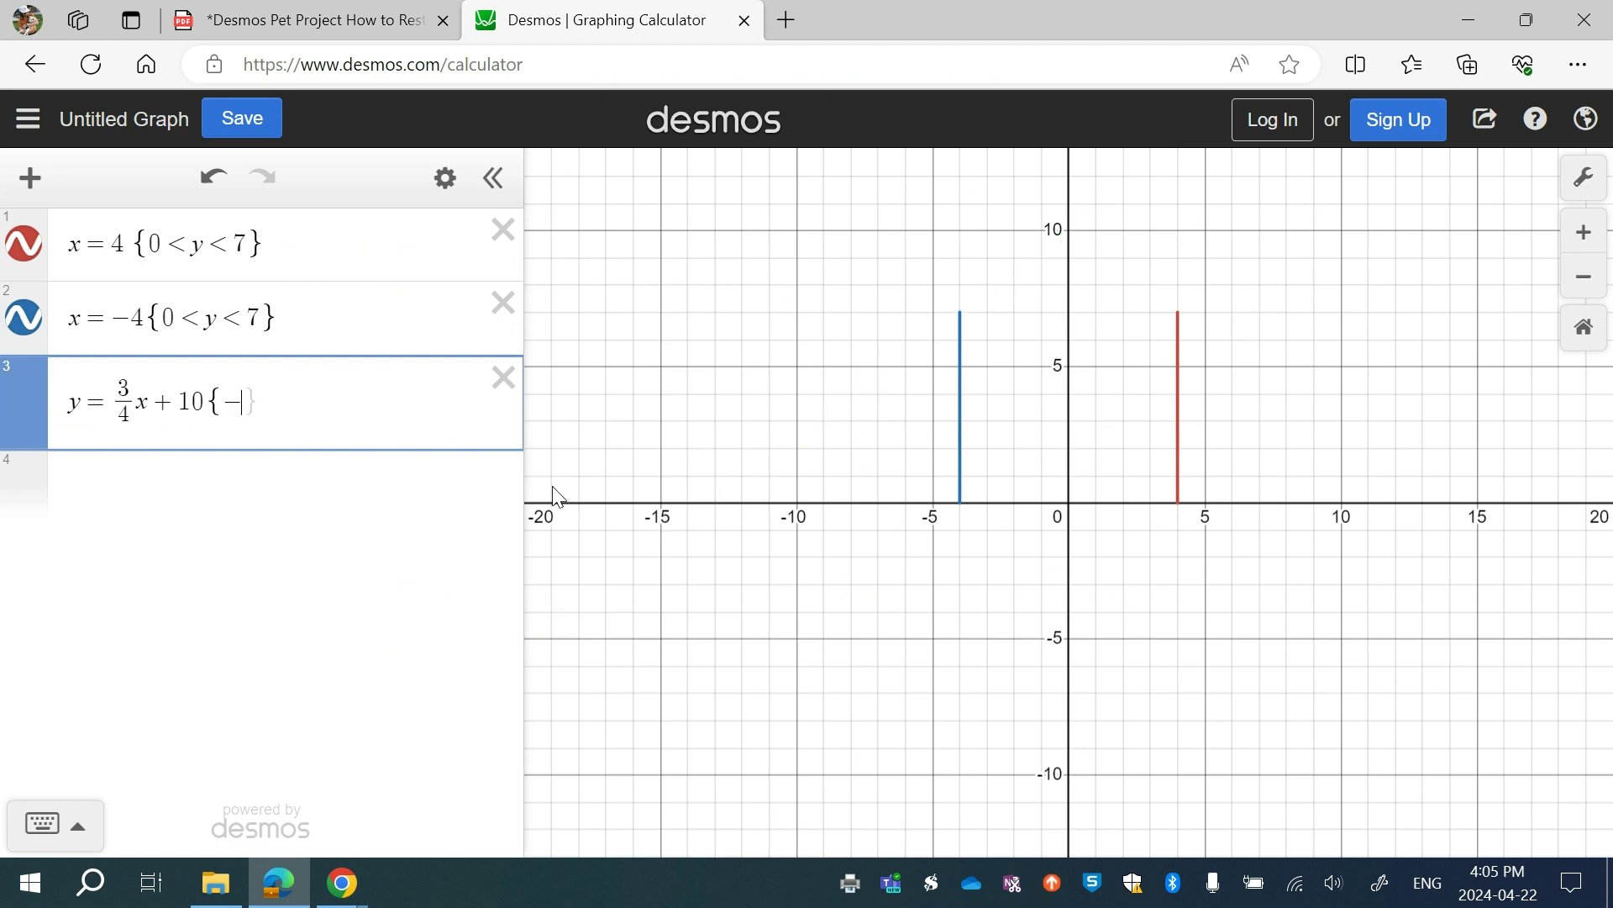
text(4<x<0)
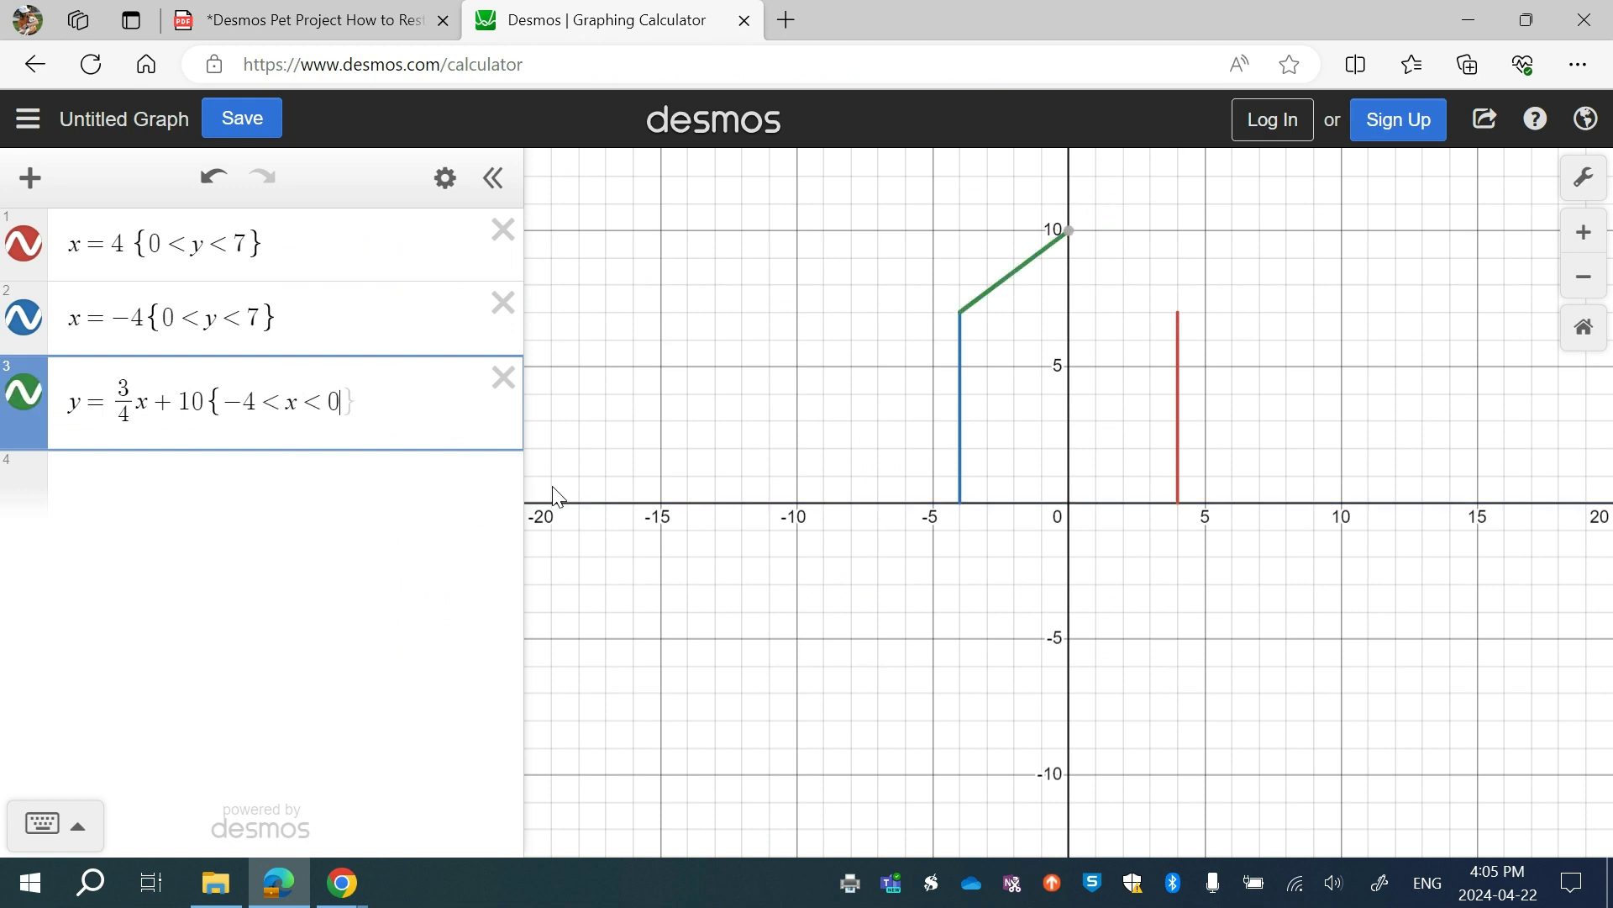
text(})
Copy the entire third expression into the fourth row and make the copy's slope negative, -3/4.
drag(374, 406, 7, 418)
key(ctrl+c)
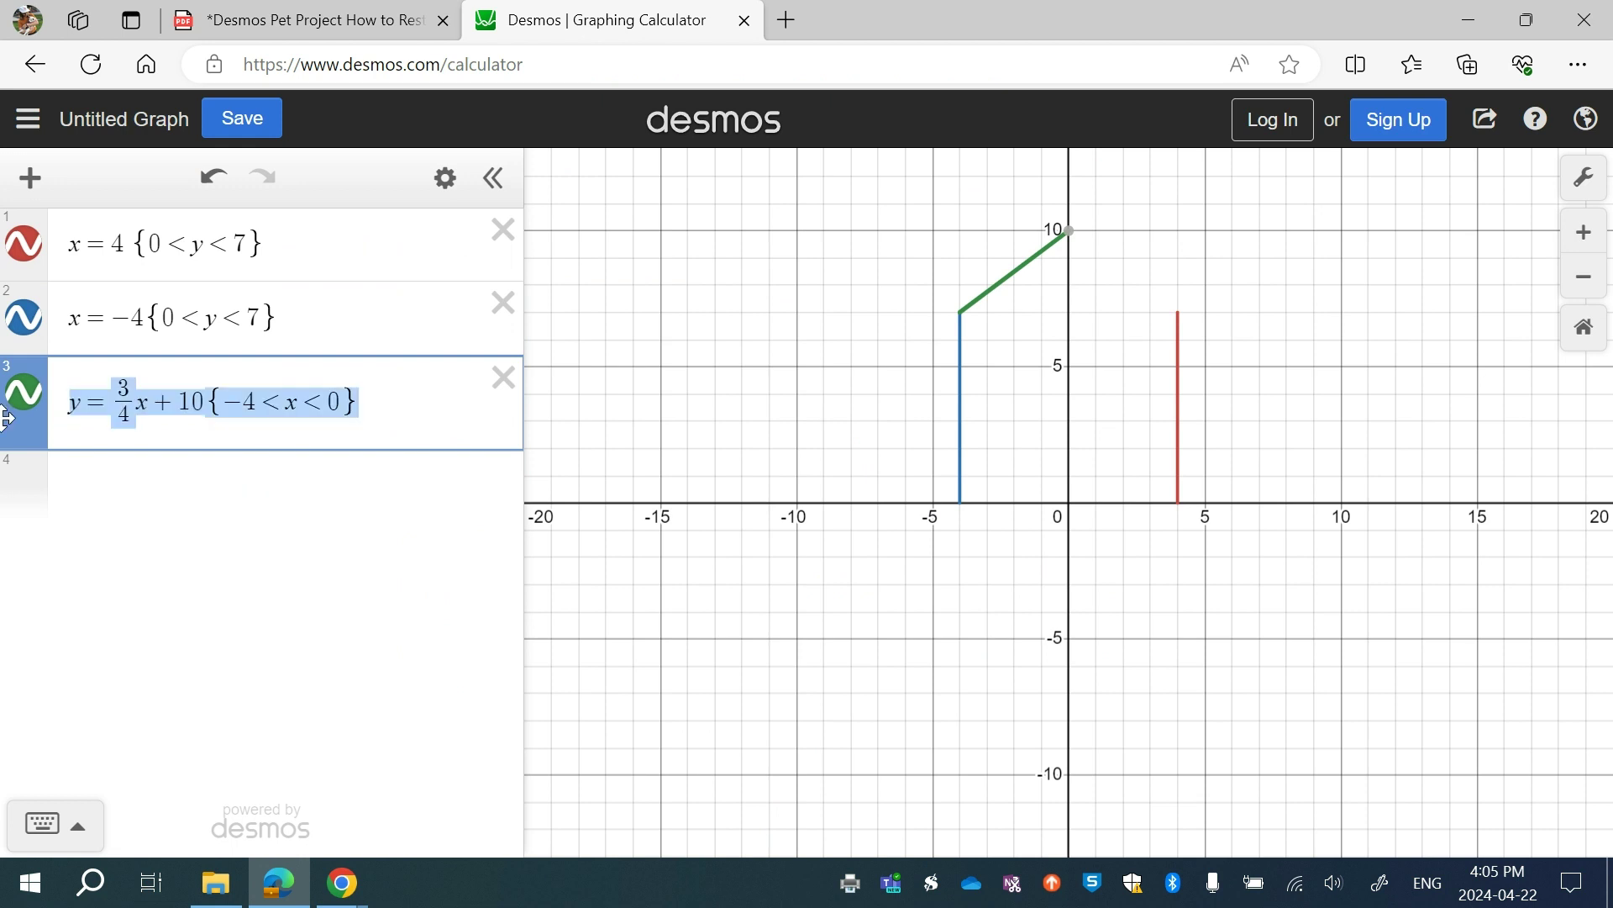
click(122, 485)
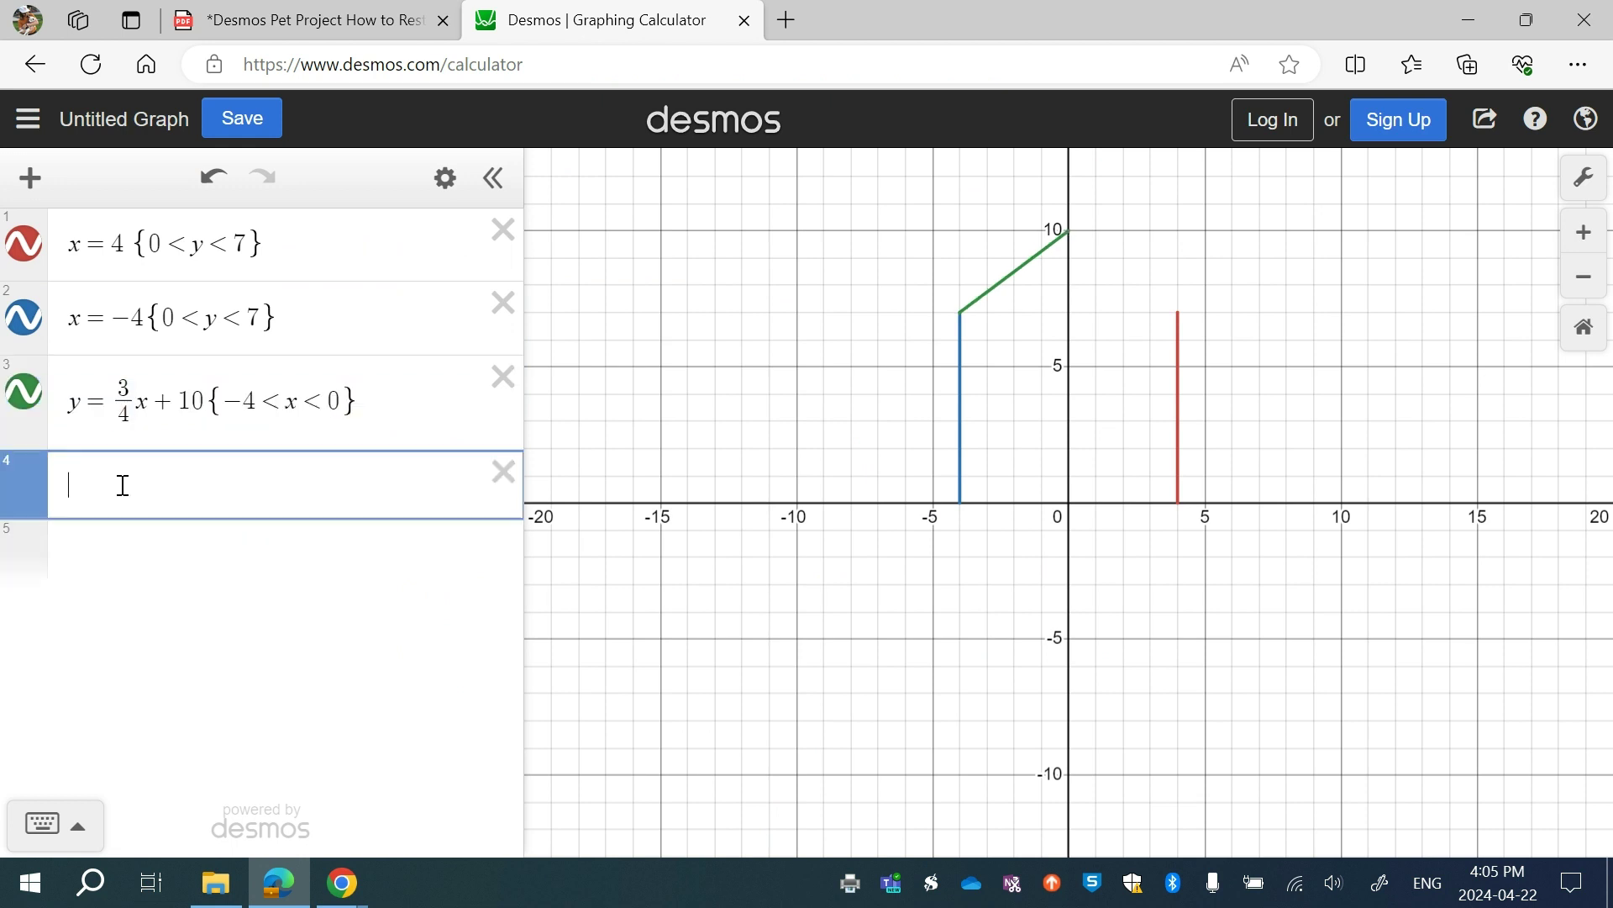
key(ctrl+v)
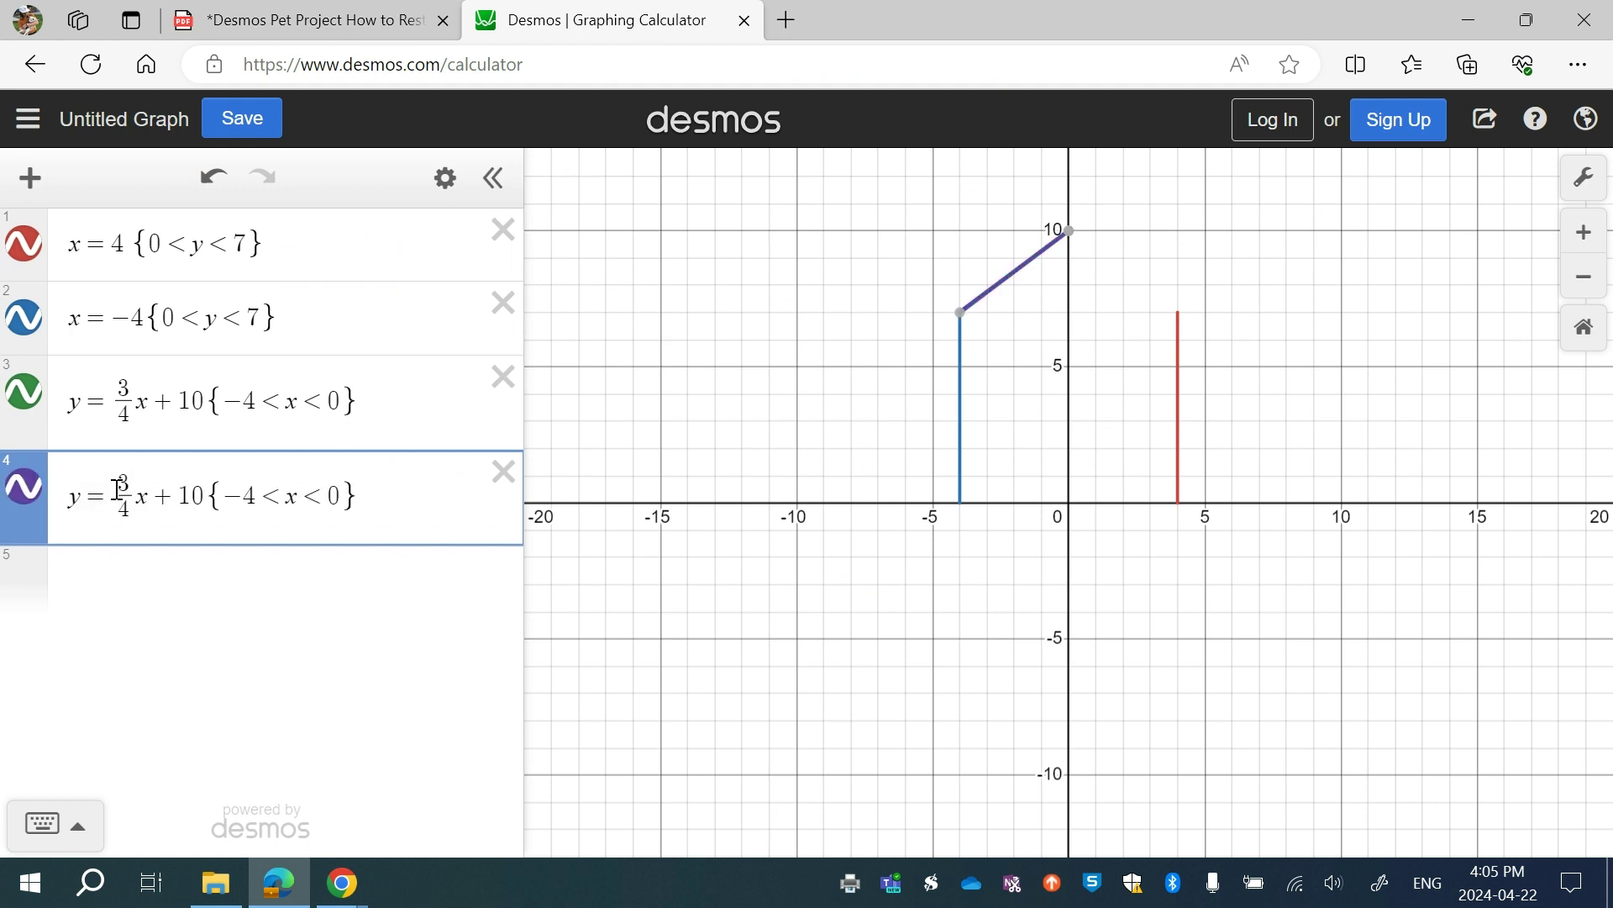
text(-)
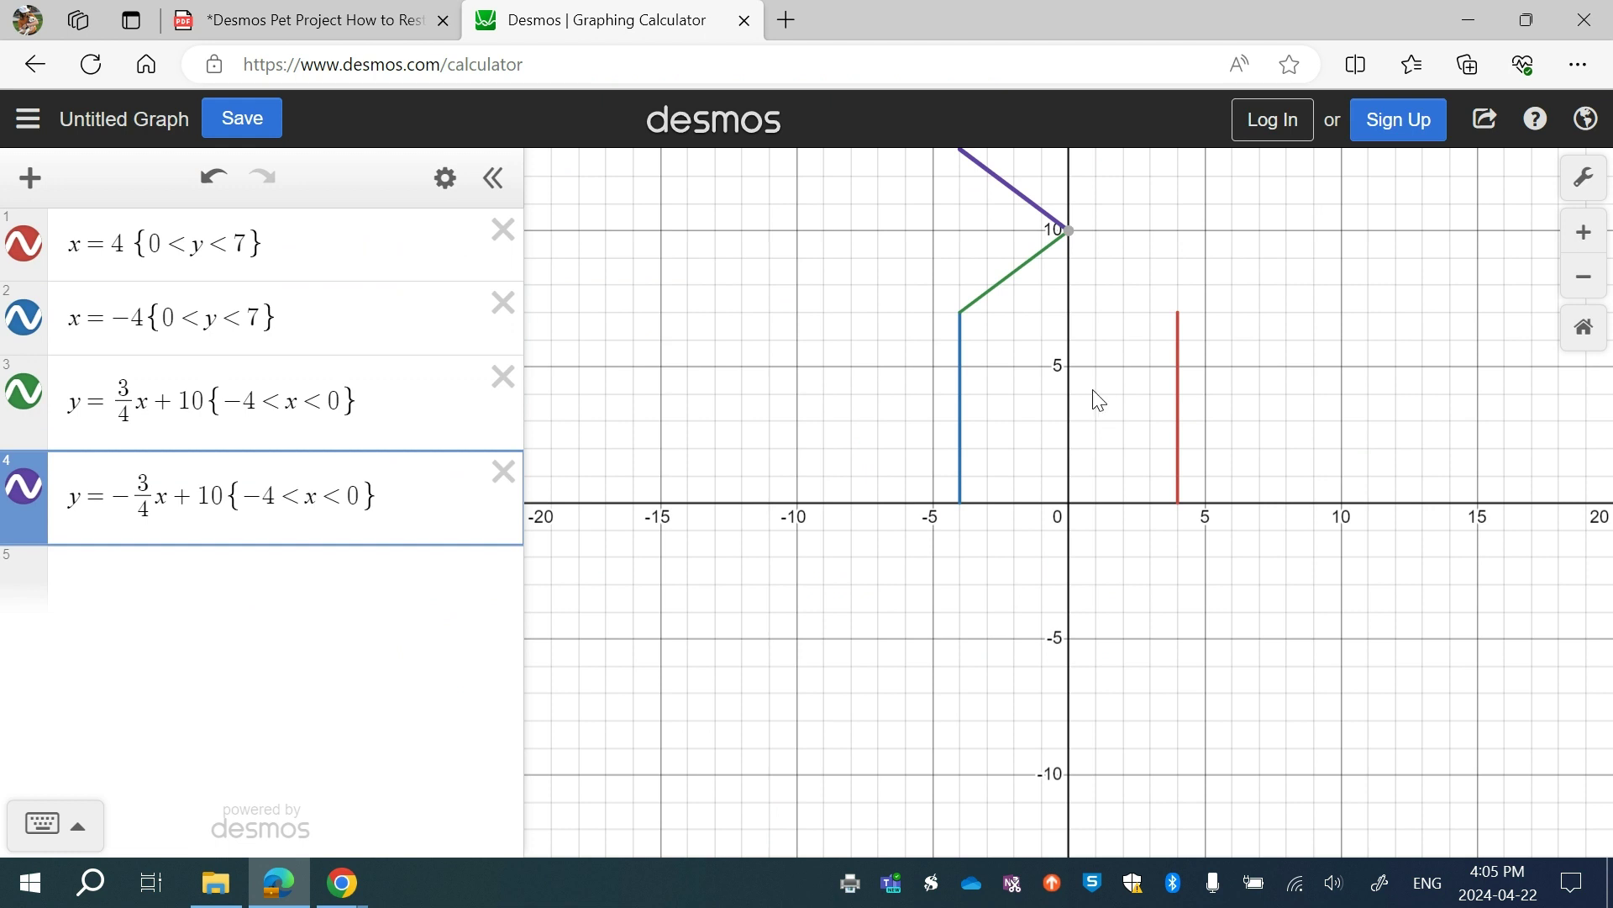
Delete the copied x restriction from the fourth expression, leaving y = -3/4x + 10.
click(392, 504)
key(BackSpace)
key(BackSpace)
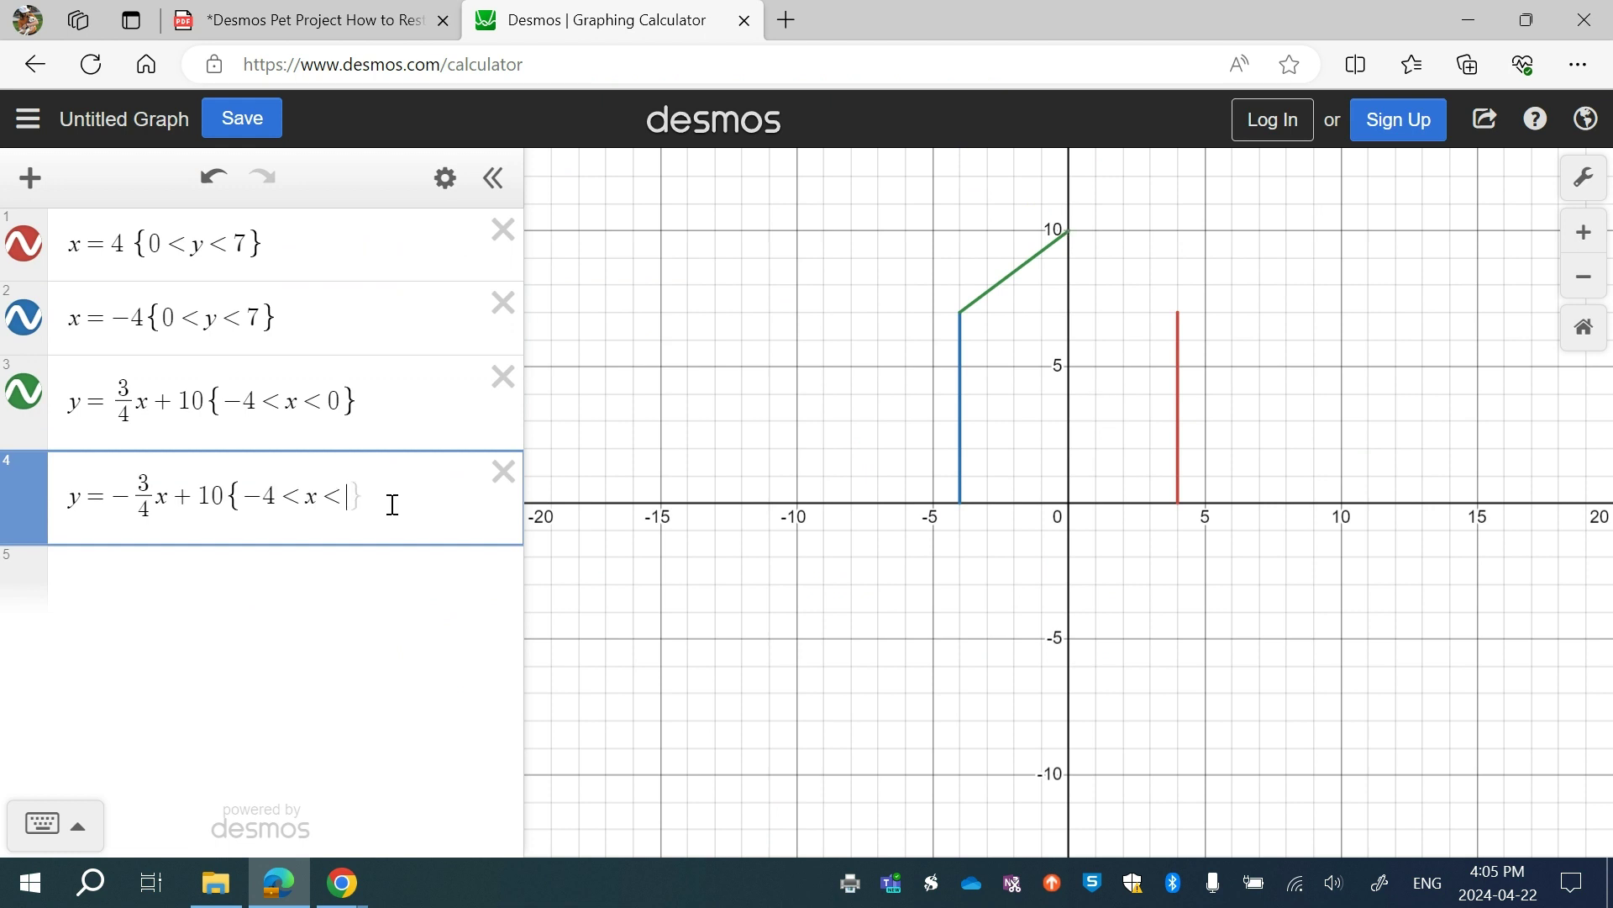
key(BackSpace)
key(BackSpace)
key(BackSpace)
key(BackSpace)
key(BackSpace)
key(BackSpace)
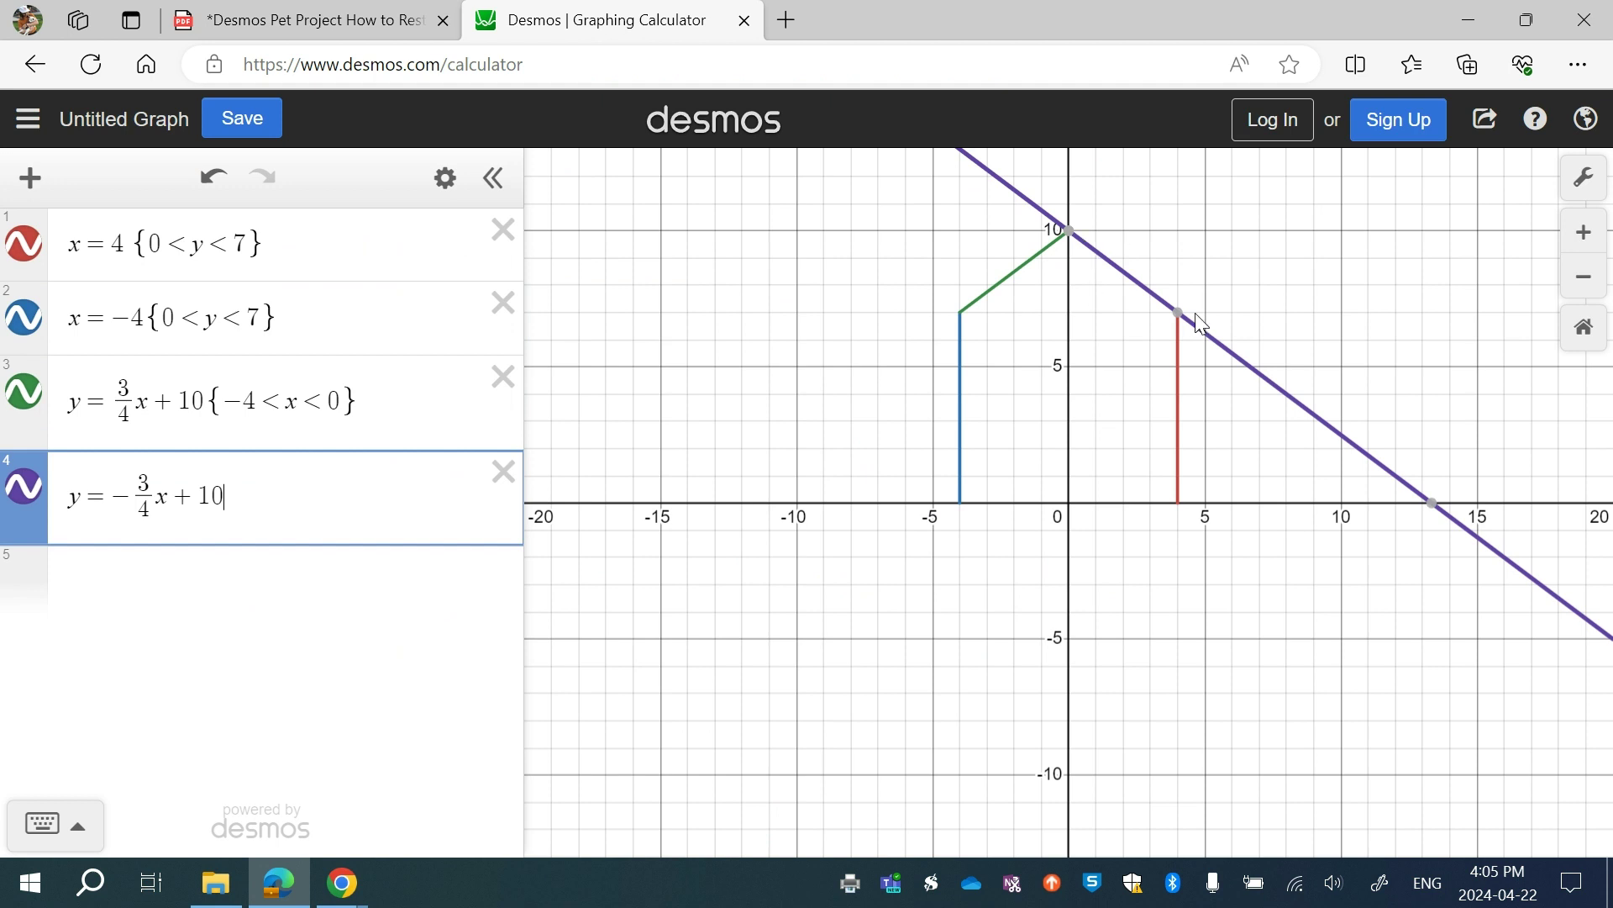
Restrict the fourth expression by its y-values with {7 < y < 10}, including the closing bracket.
mouse_move(1181, 314)
text({7 )
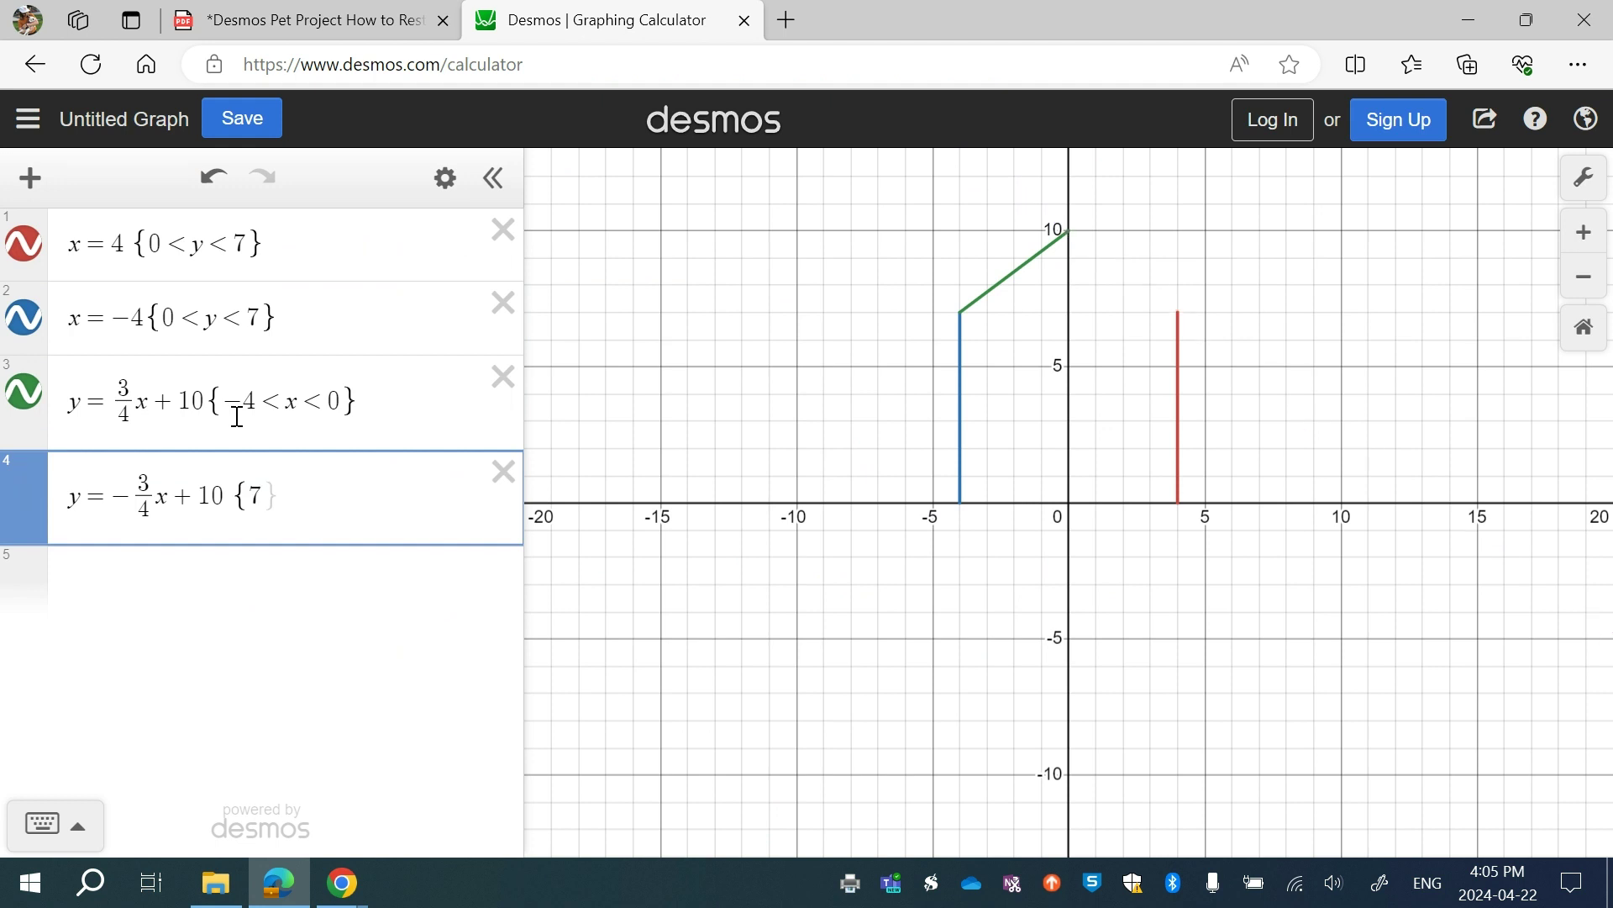
text(< y )
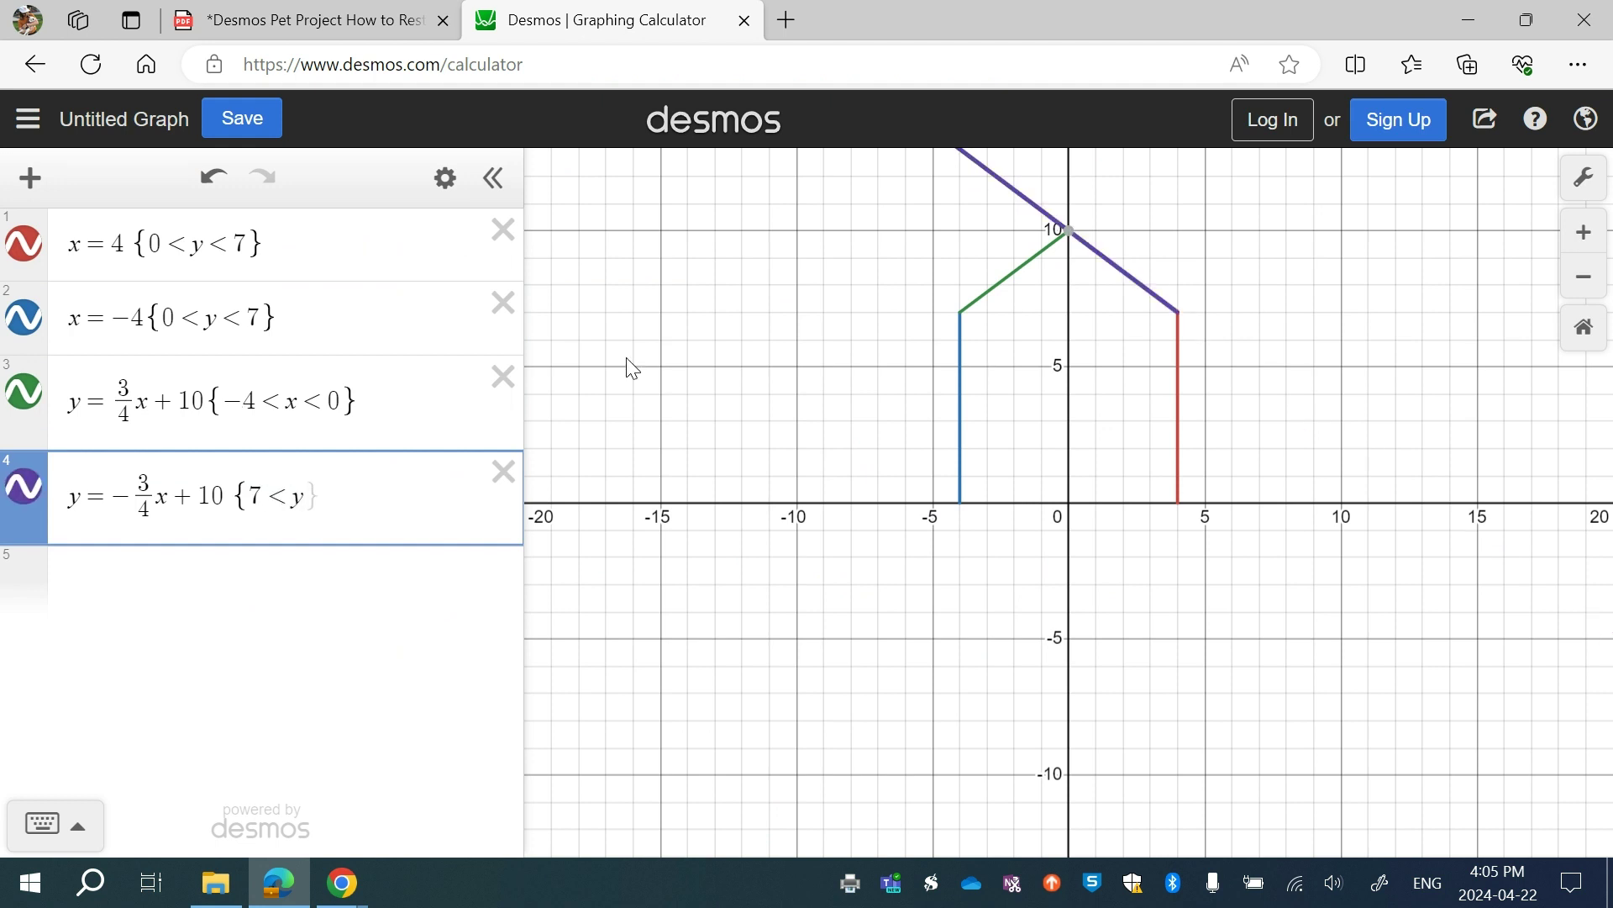
text(< 10)
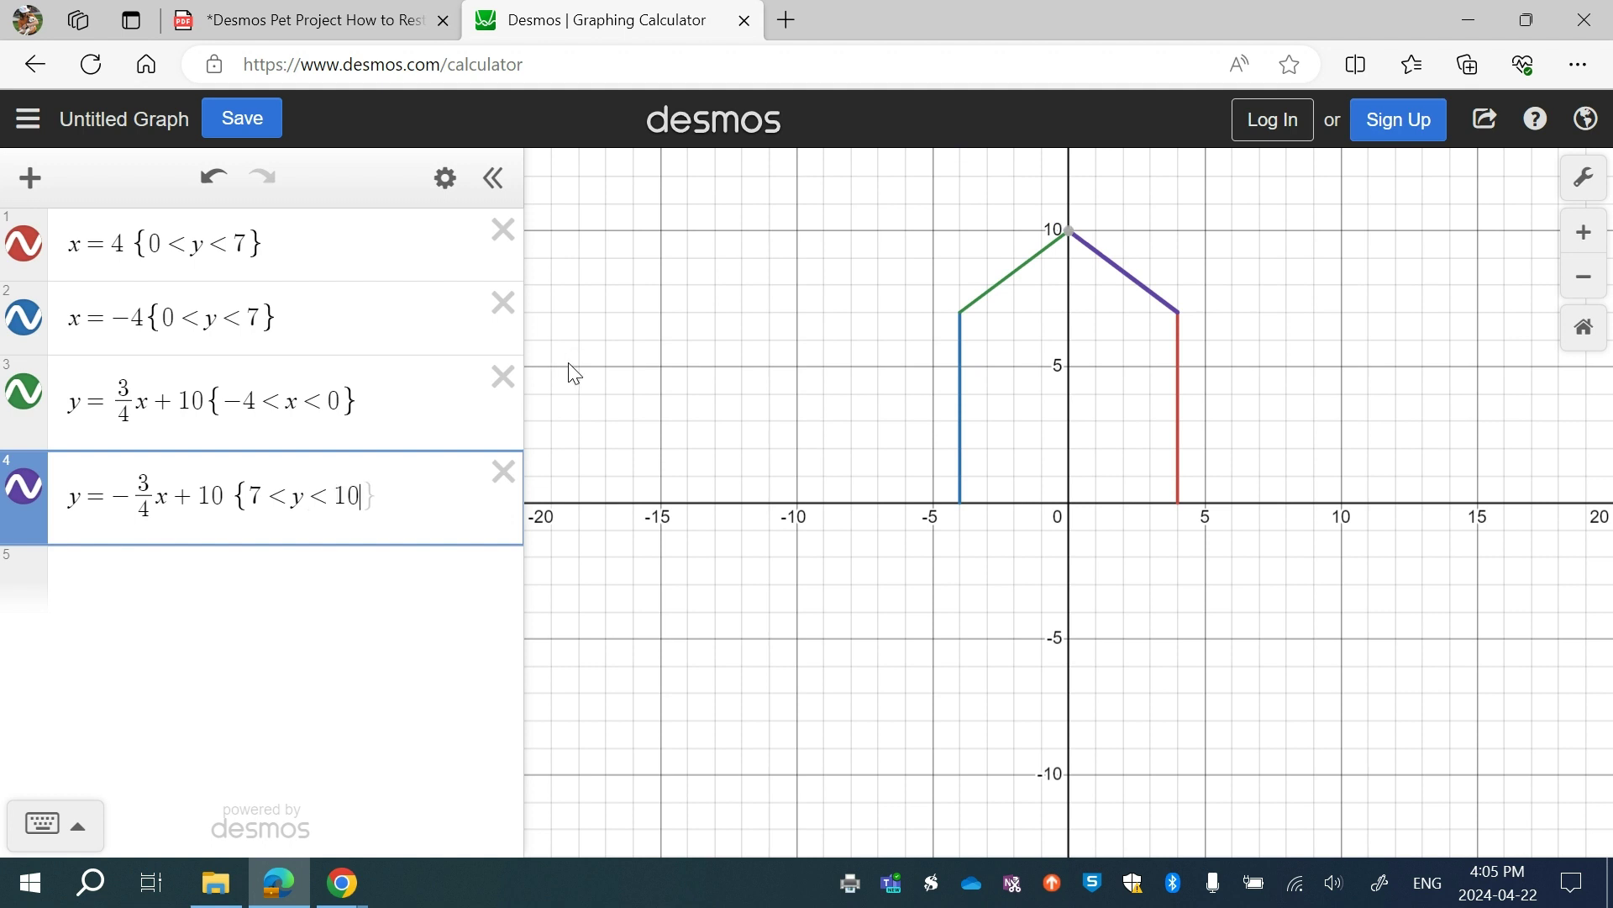
text(})
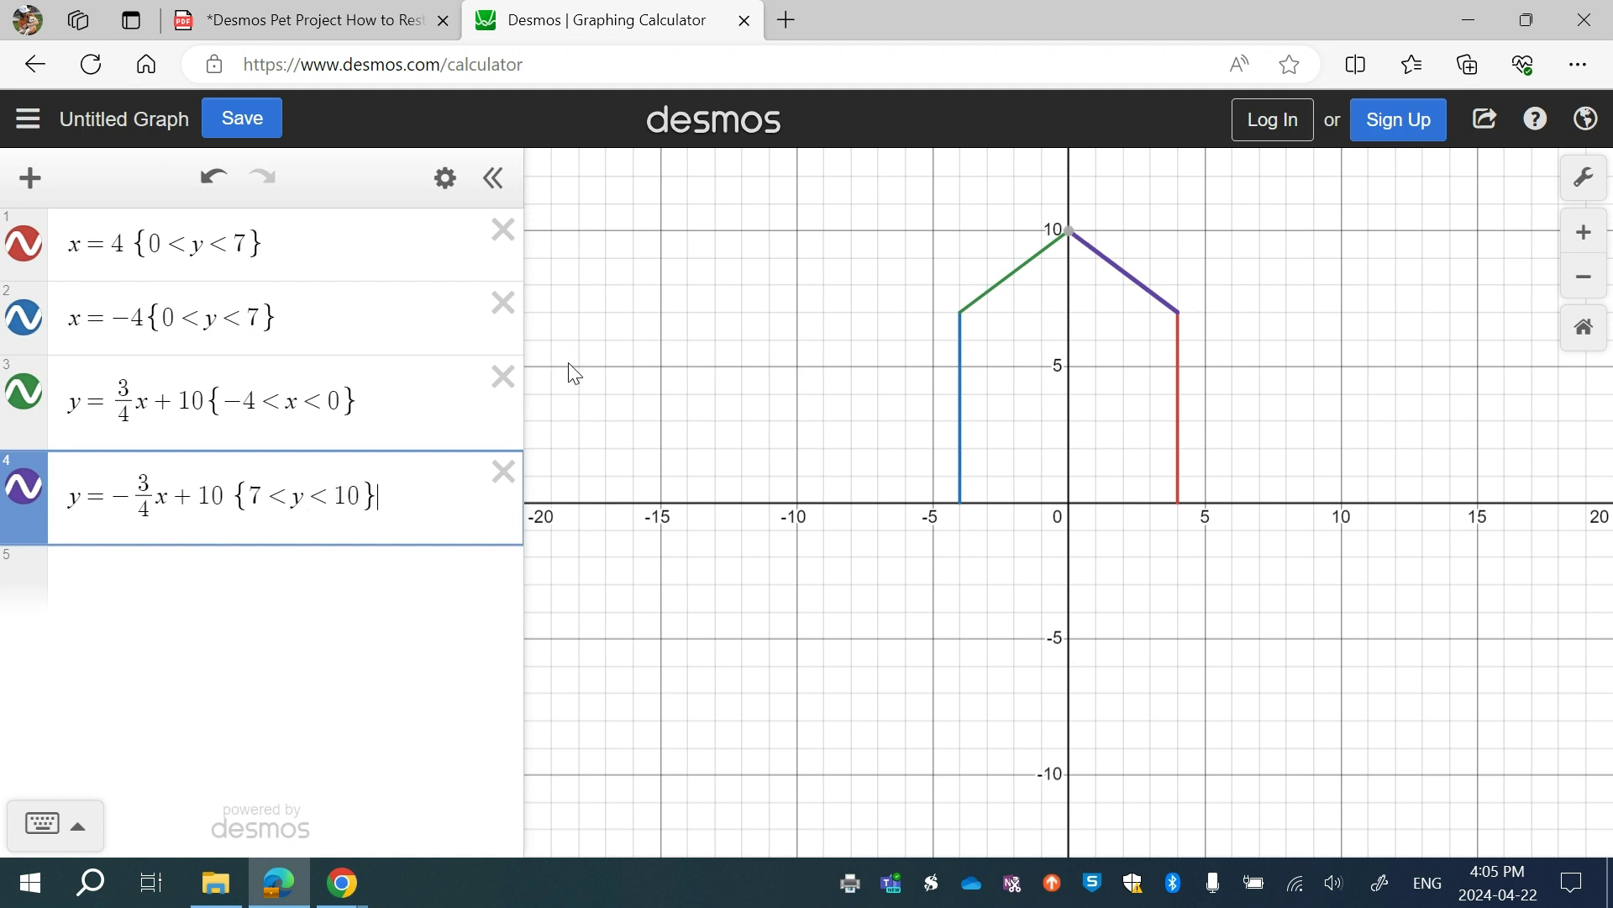